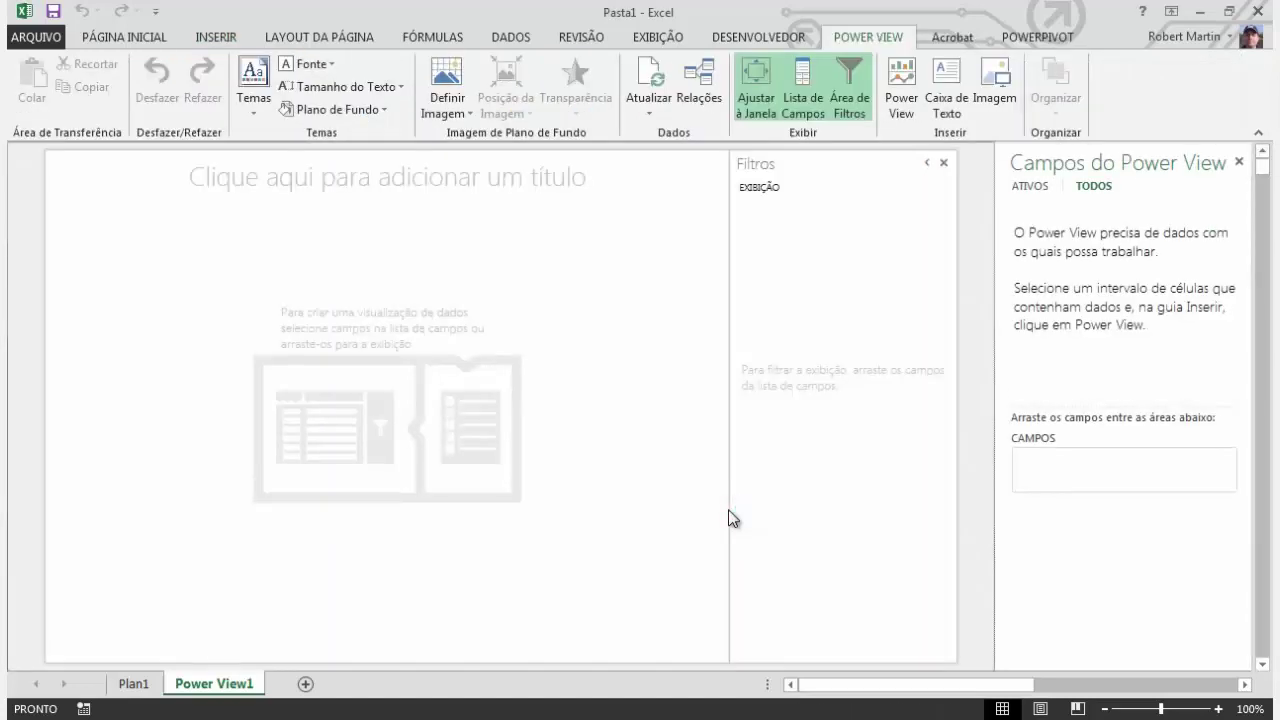
# - Open the PowerPivot window and connect the table import wizard to the Access database POWER VIEW DADOS
pyautogui.click(1032, 37)
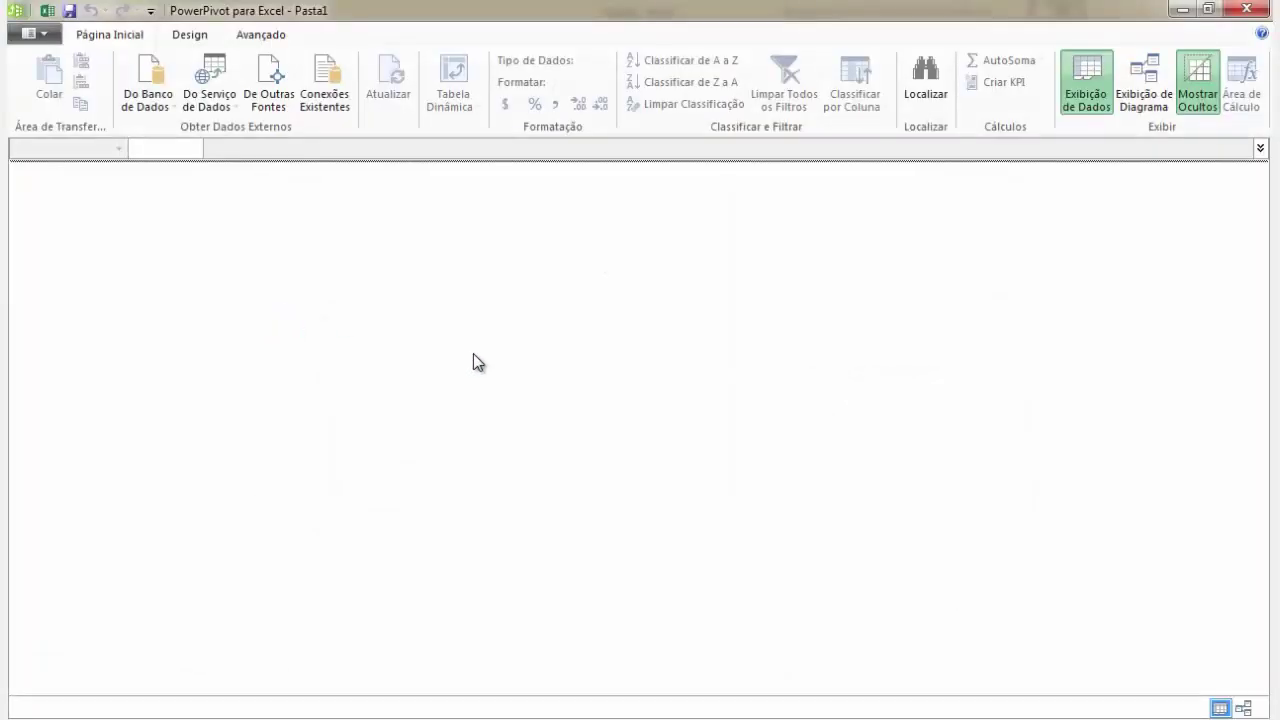
pyautogui.click(167, 112)
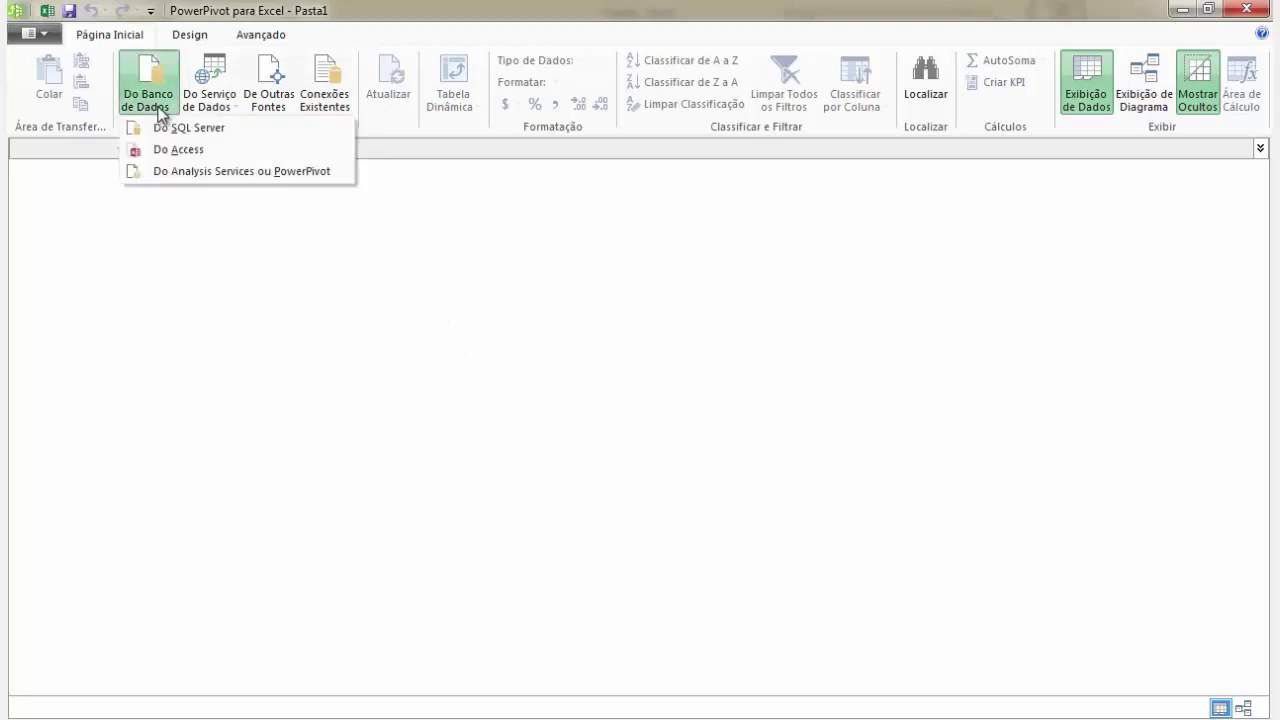
pyautogui.click(180, 156)
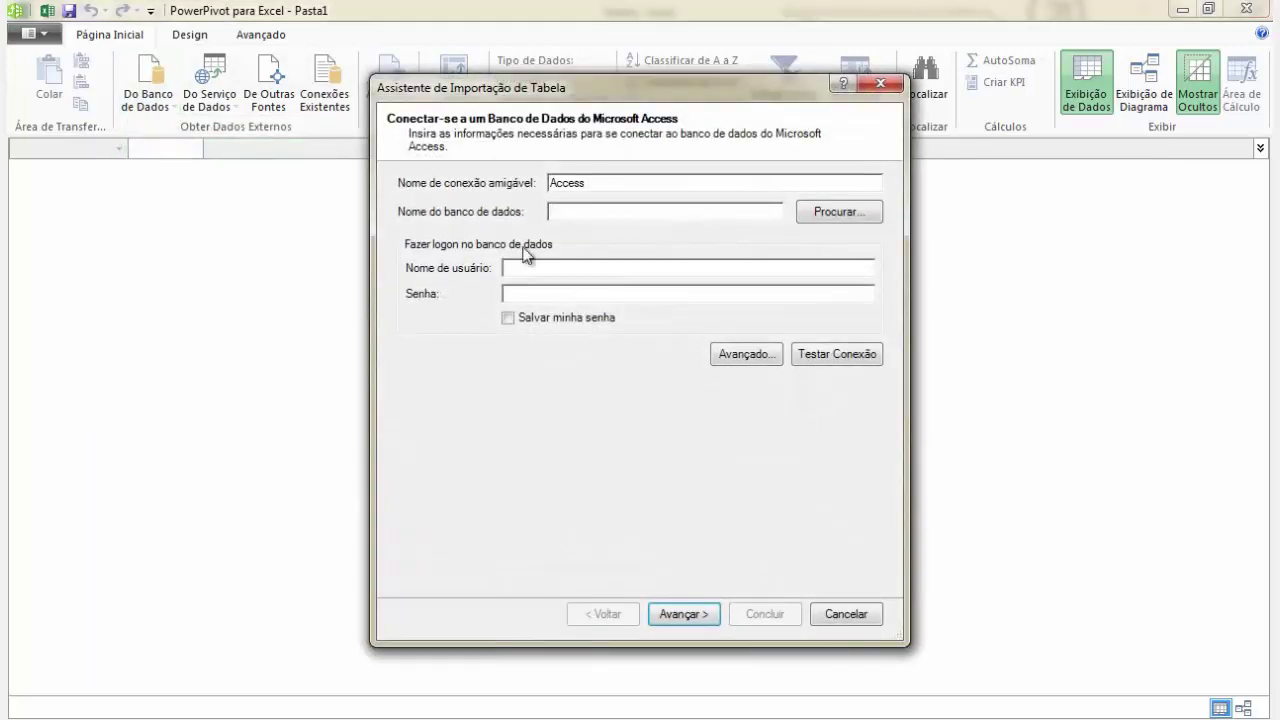
pyautogui.click(815, 208)
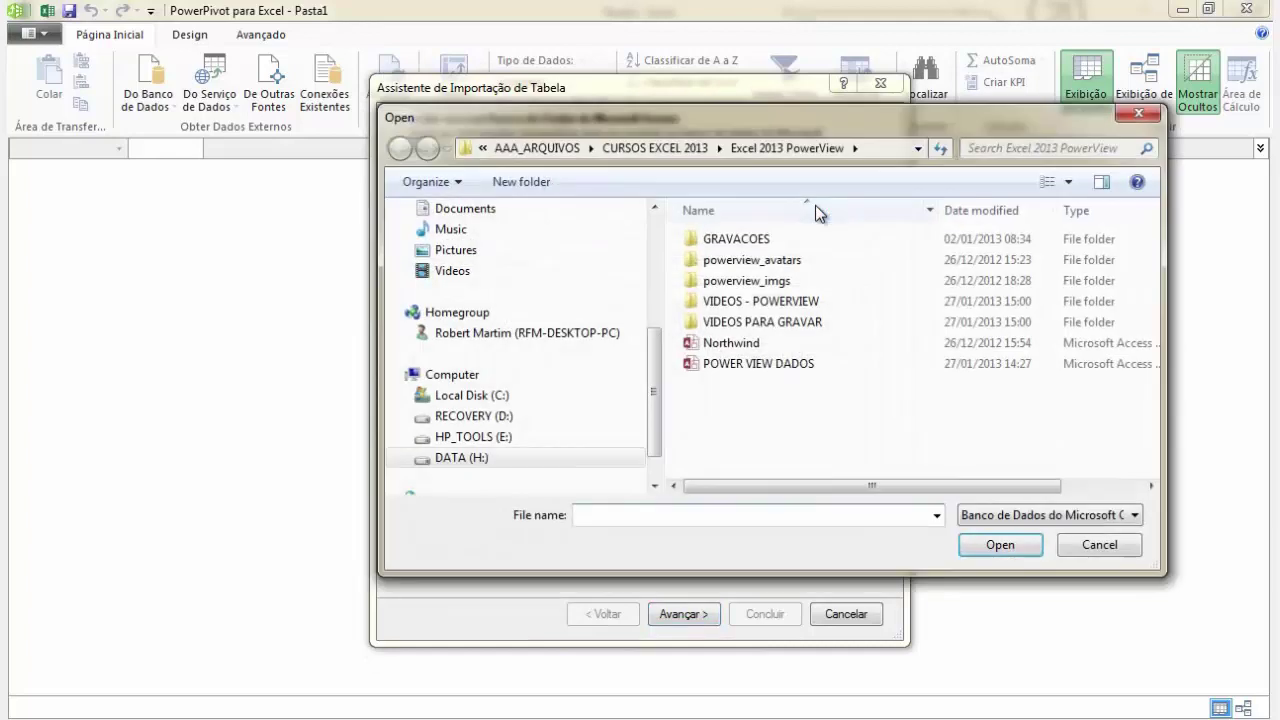
pyautogui.doubleClick(749, 363)
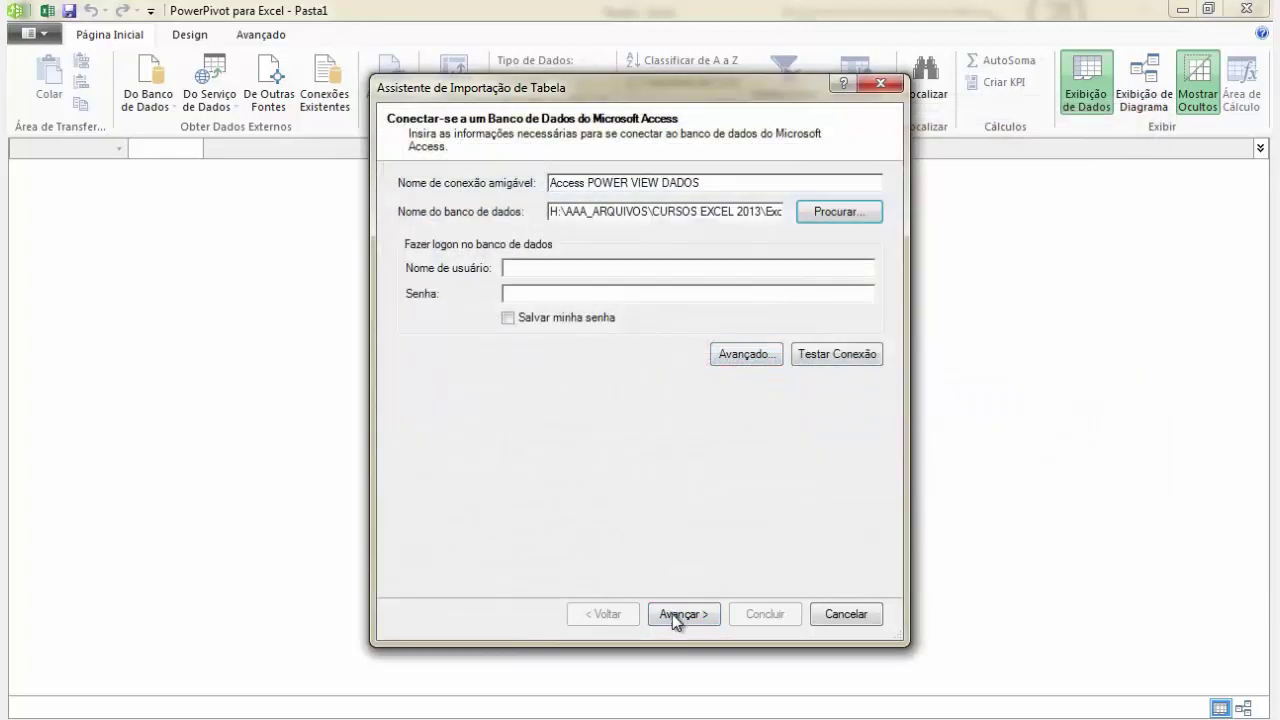
pyautogui.click(674, 614)
pyautogui.click(674, 614)
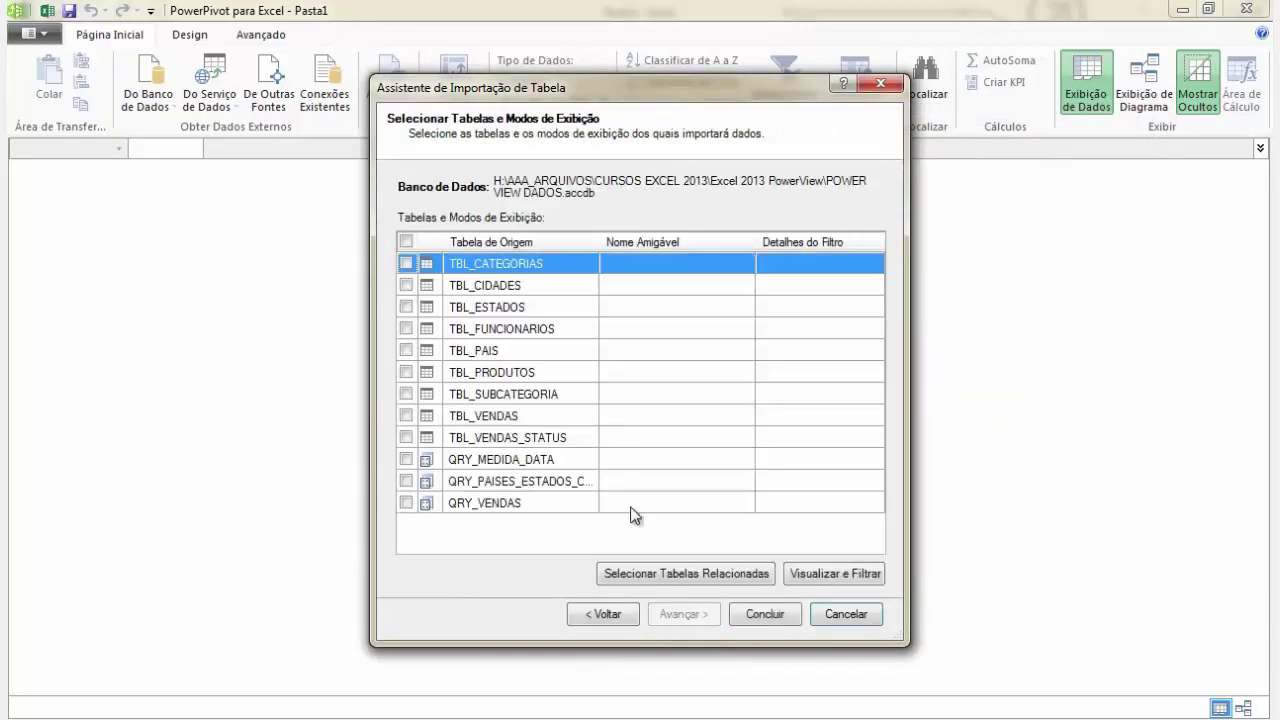
# - Import the TBL_PRODUTOS and TBL_VENDAS tables from the Access database into the data model
pyautogui.click(405, 373)
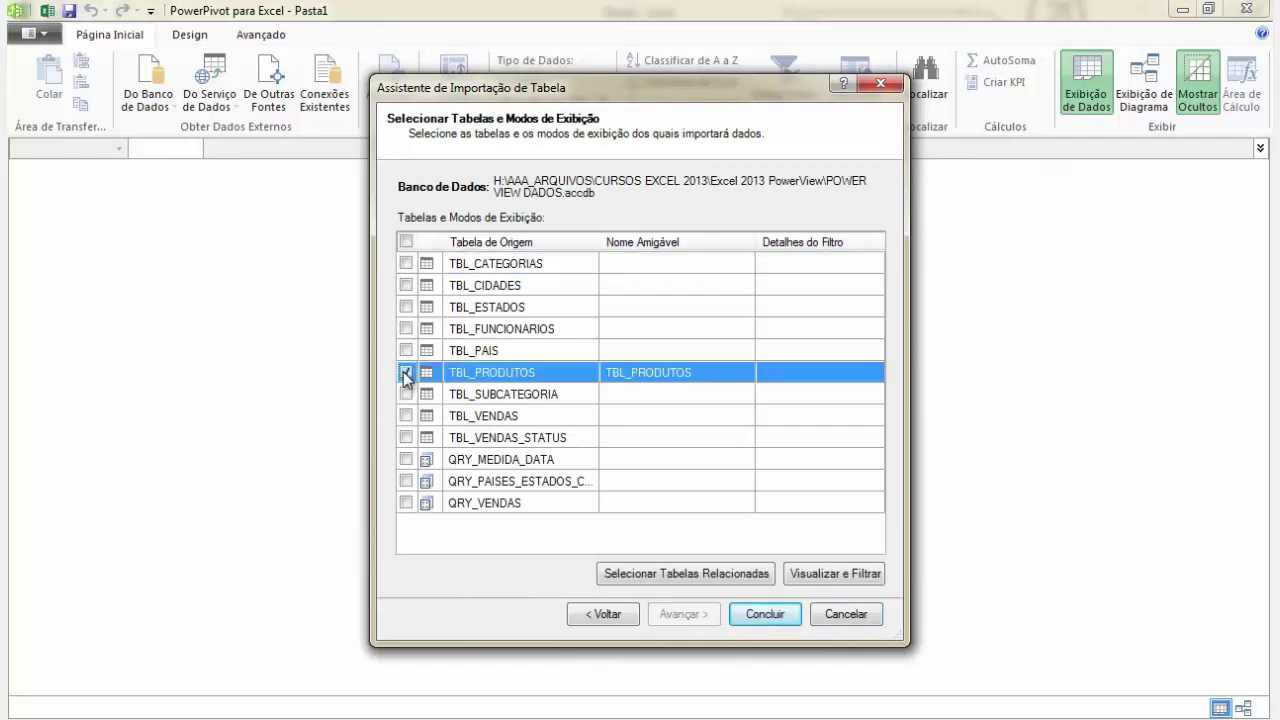
pyautogui.click(405, 415)
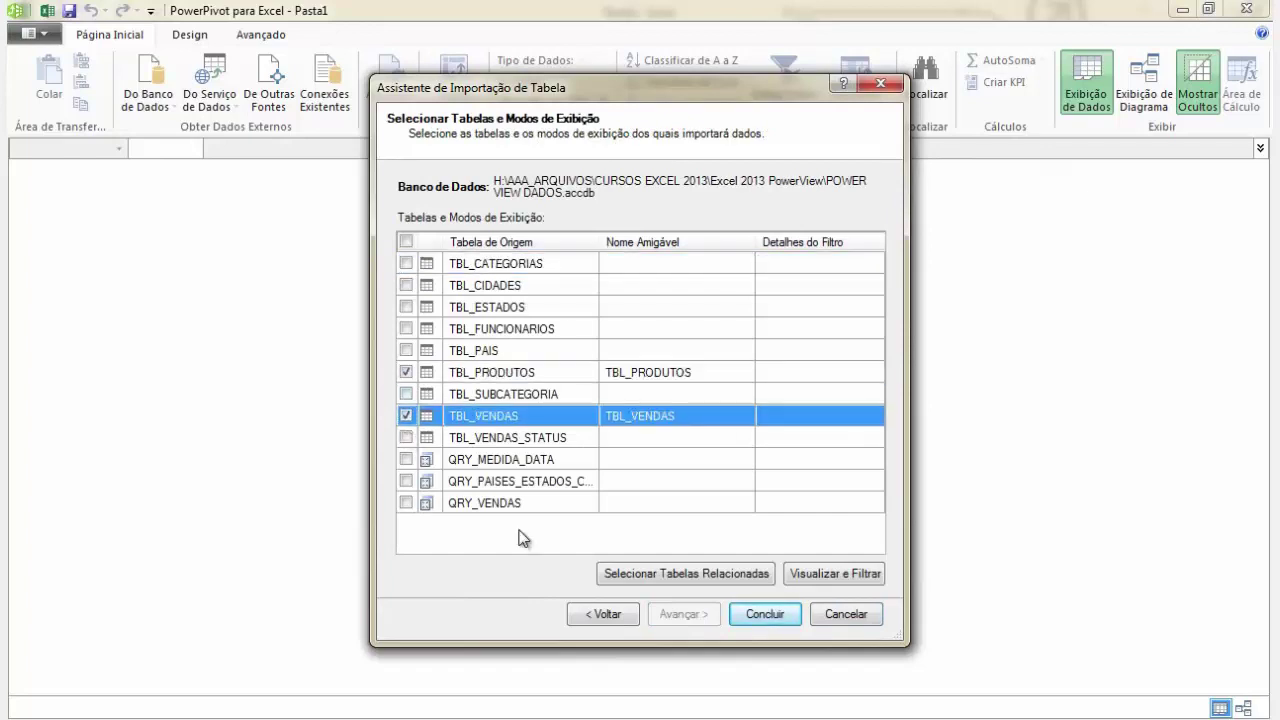
pyautogui.click(762, 612)
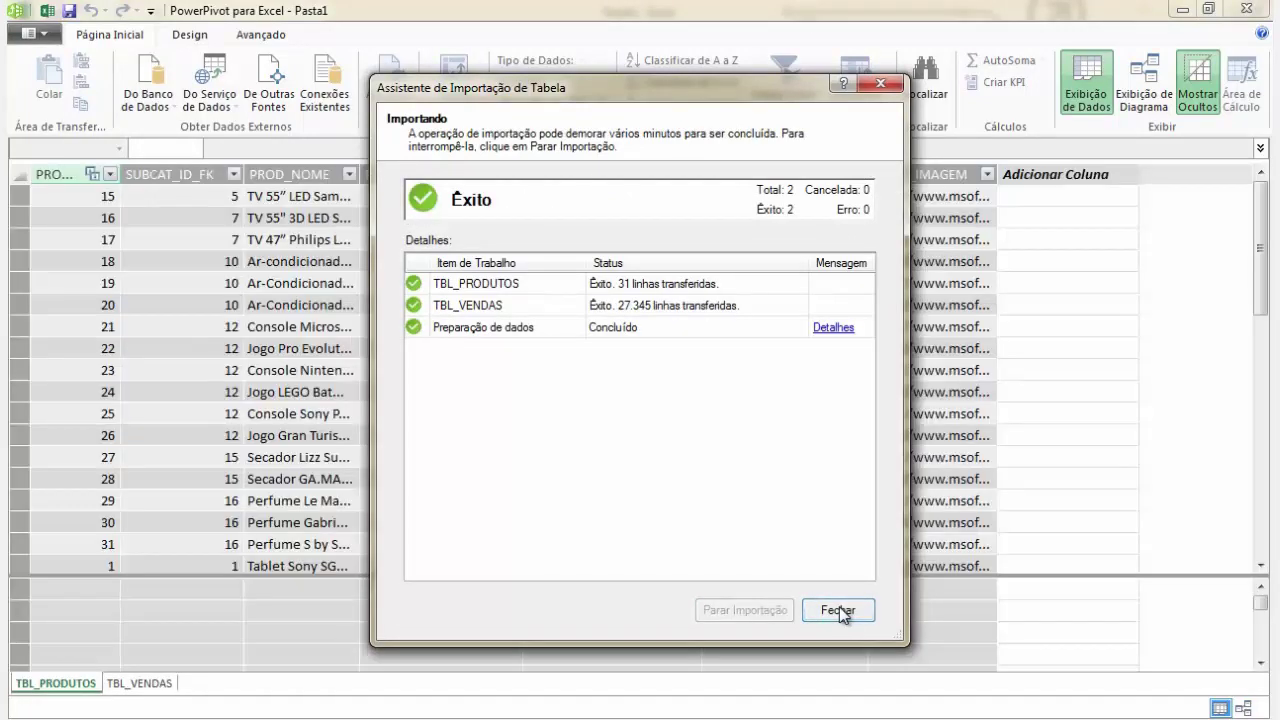
pyautogui.click(860, 614)
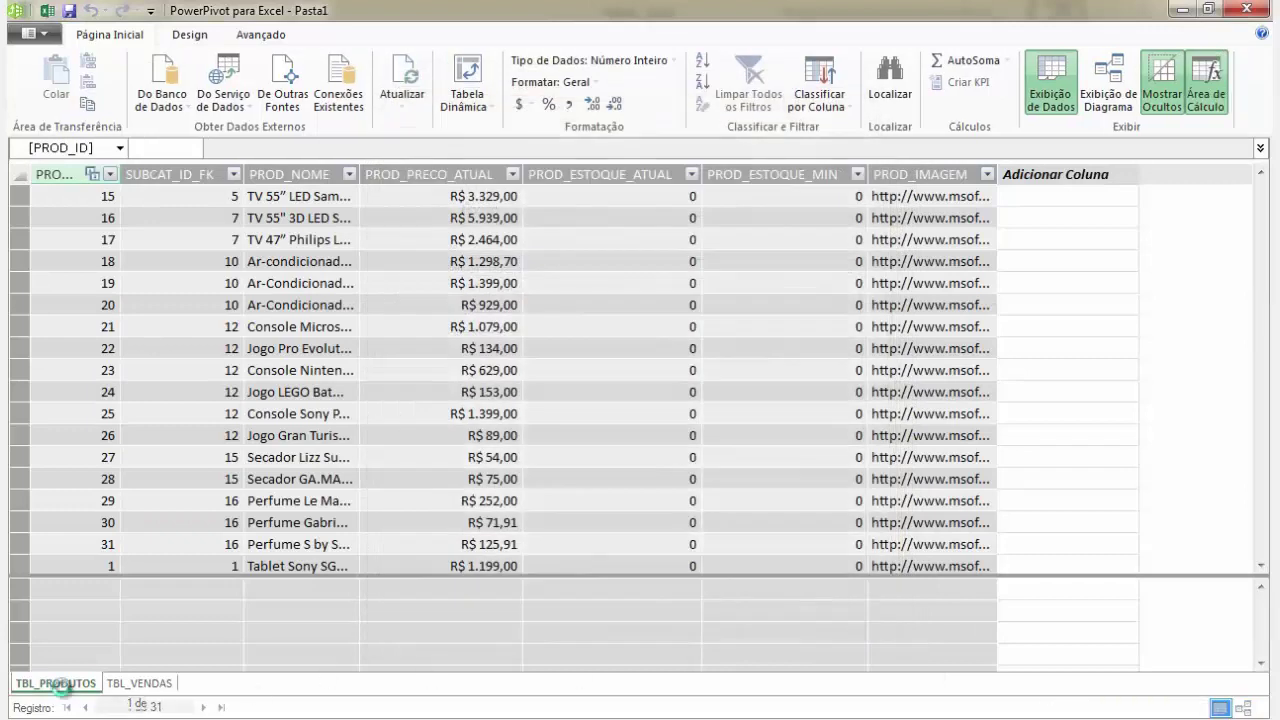
# - Rename the TBL_PRODUTOS table as Produtos and the TBL_VENDAS table as Financeiro
pyautogui.doubleClick(60, 684)
pyautogui.write('Produtos')
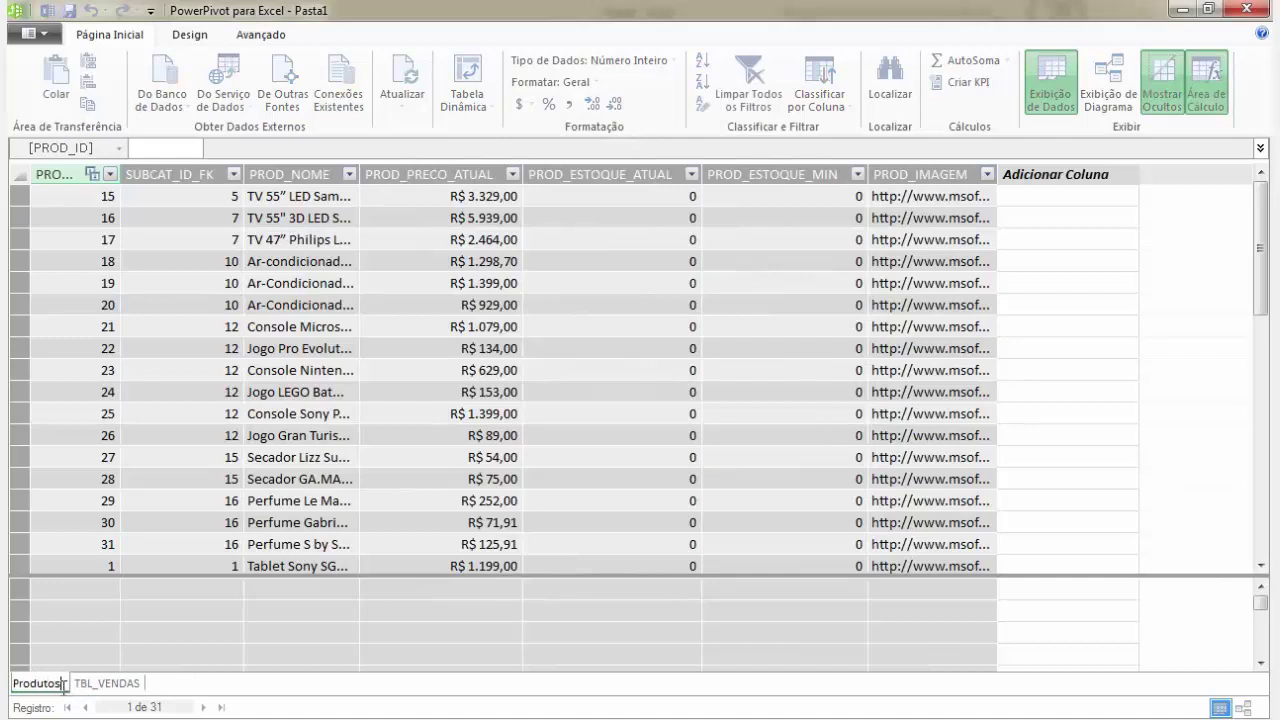
pyautogui.press('Return')
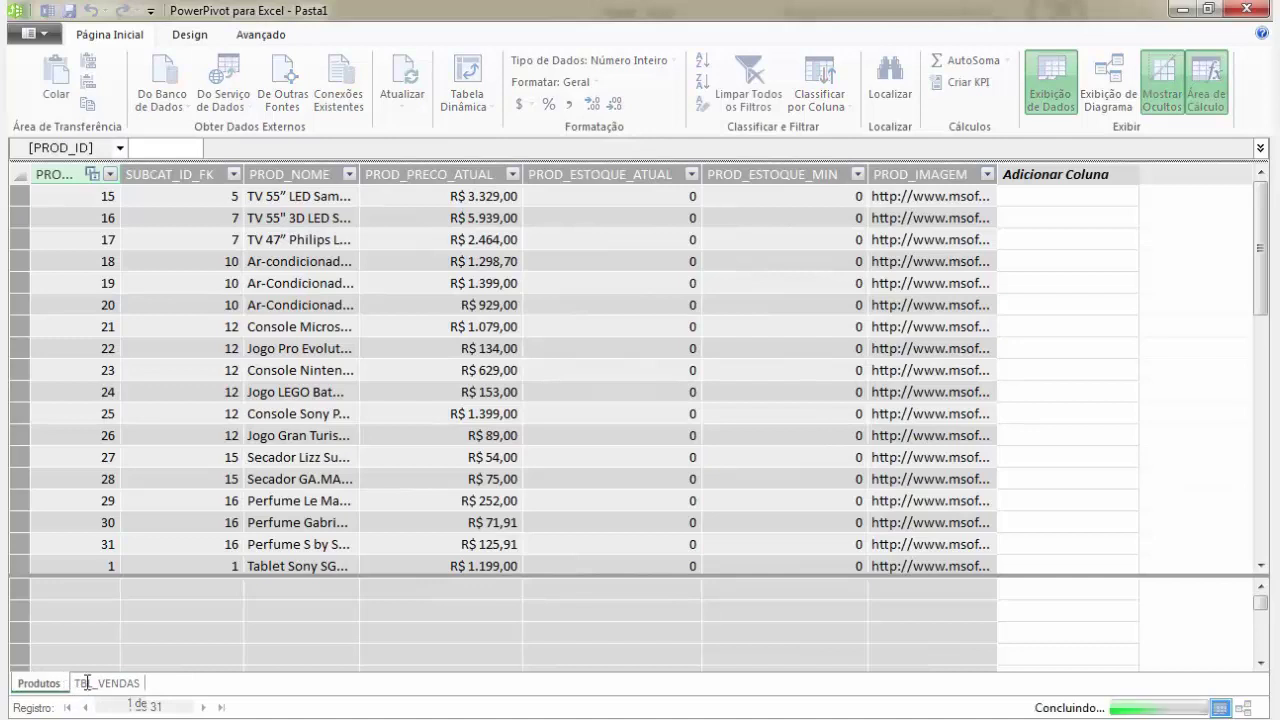
pyautogui.doubleClick(88, 683)
pyautogui.write('Finan')
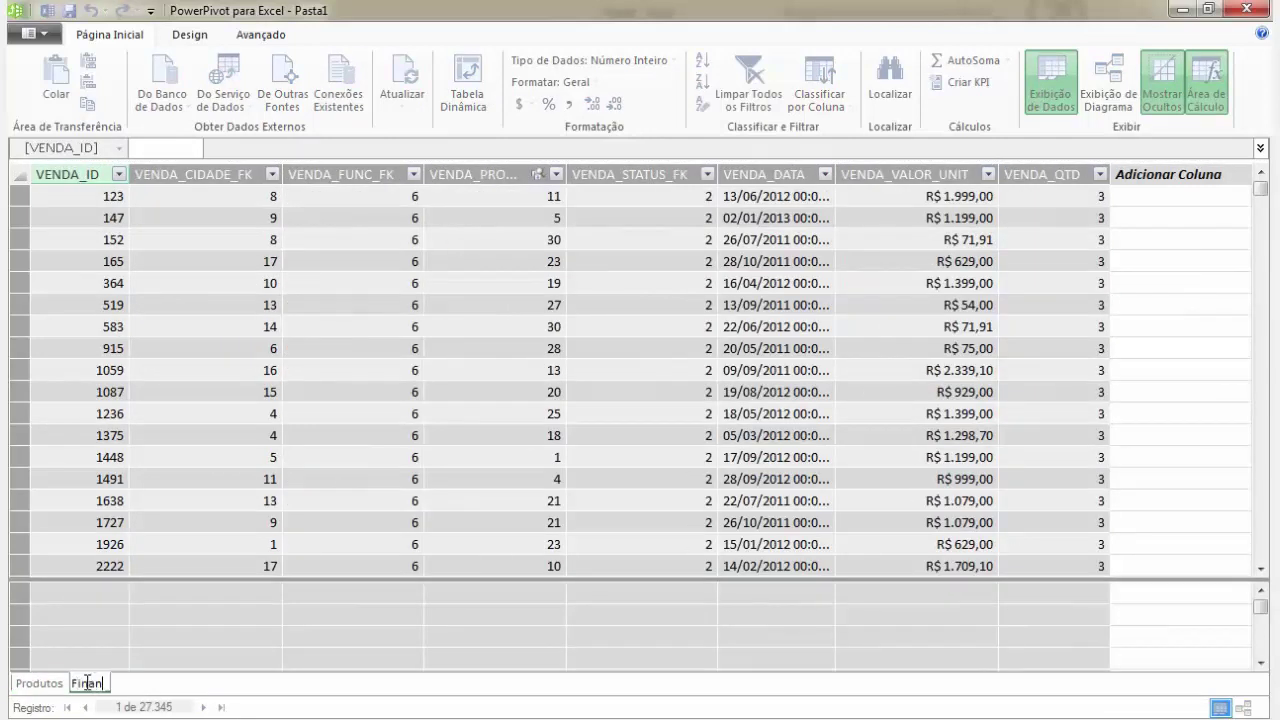
pyautogui.write('ceiro')
pyautogui.press('Return')
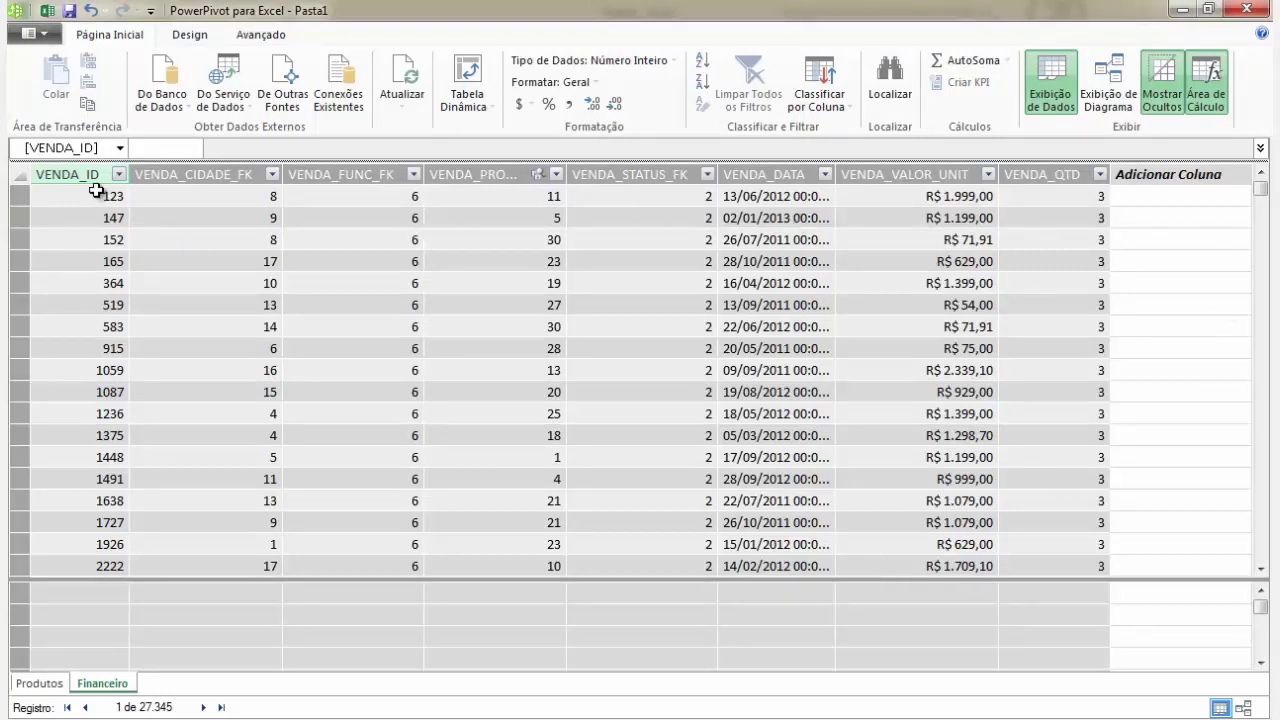
# - Hide all Financeiro columns, from VENDA_ID through VENDA_QTD, from client tools
pyautogui.moveTo(96, 188); pyautogui.dragTo(720, 193)
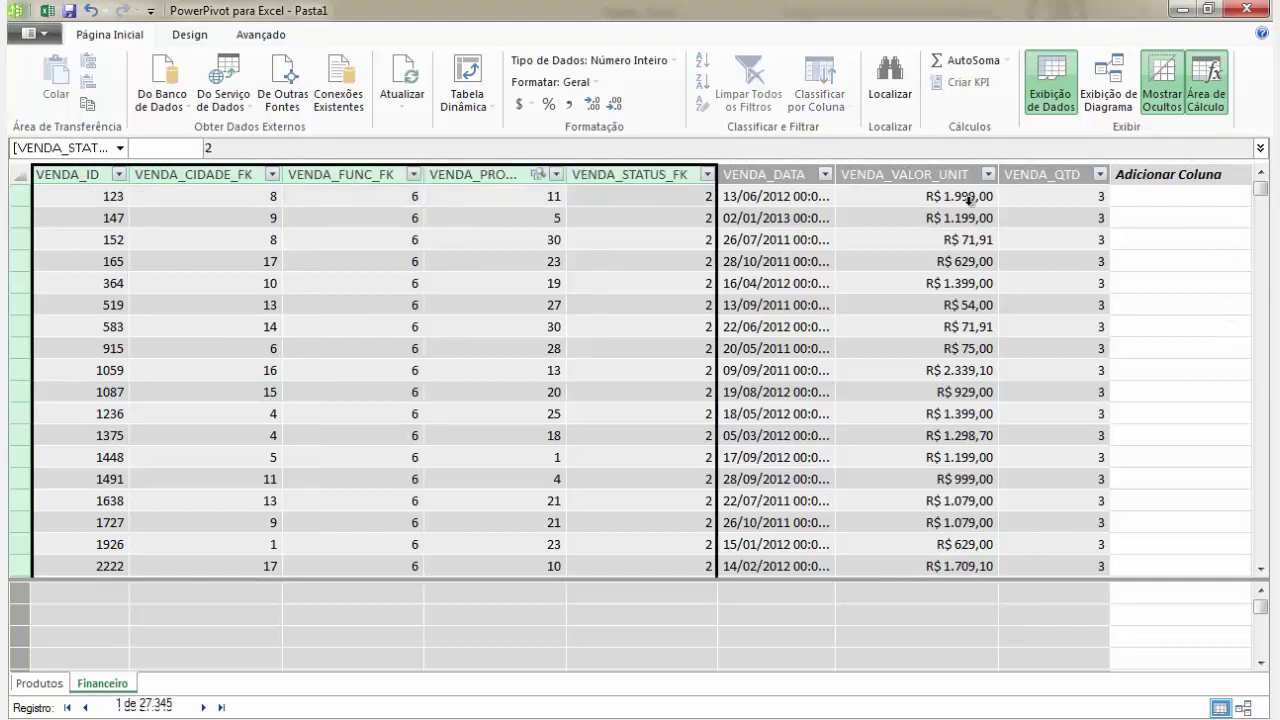
pyautogui.moveTo(968, 199); pyautogui.dragTo(1094, 190)
pyautogui.rightClick(668, 313)
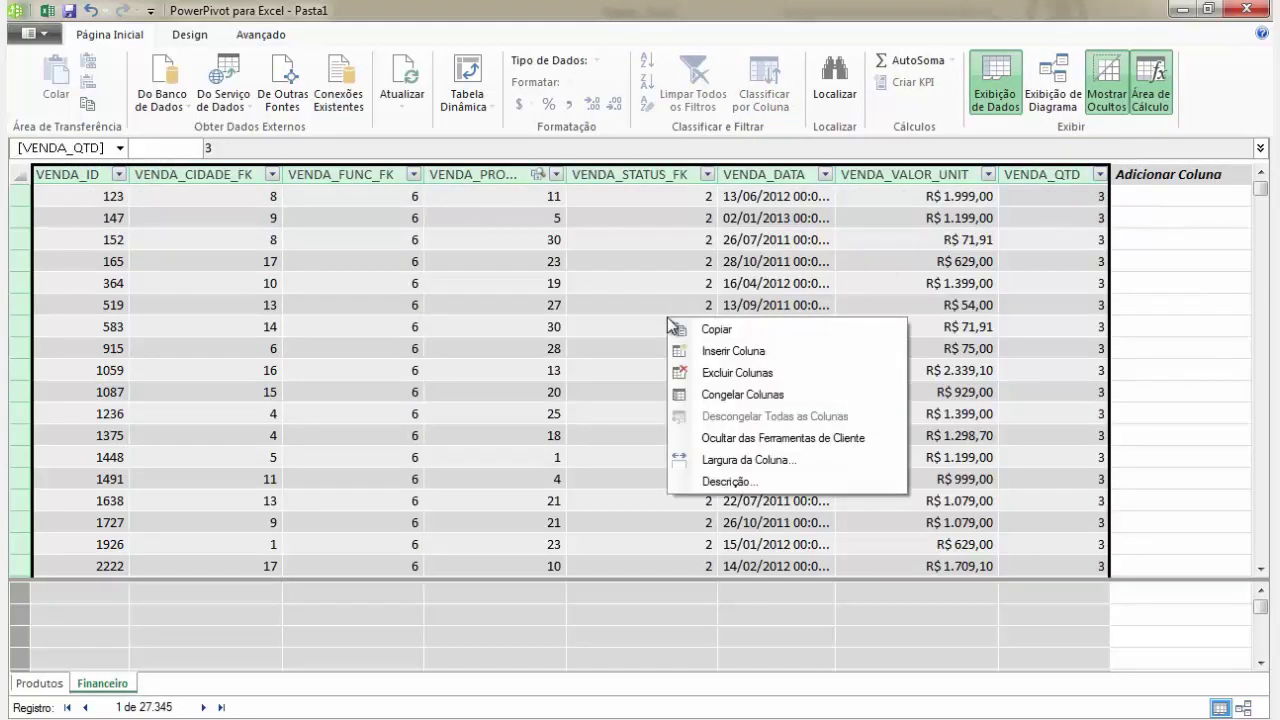
pyautogui.click(740, 433)
# - In the Produtos table, hide every column except PROD_NOME and PROD_IMAGEM from client tools
pyautogui.click(38, 683)
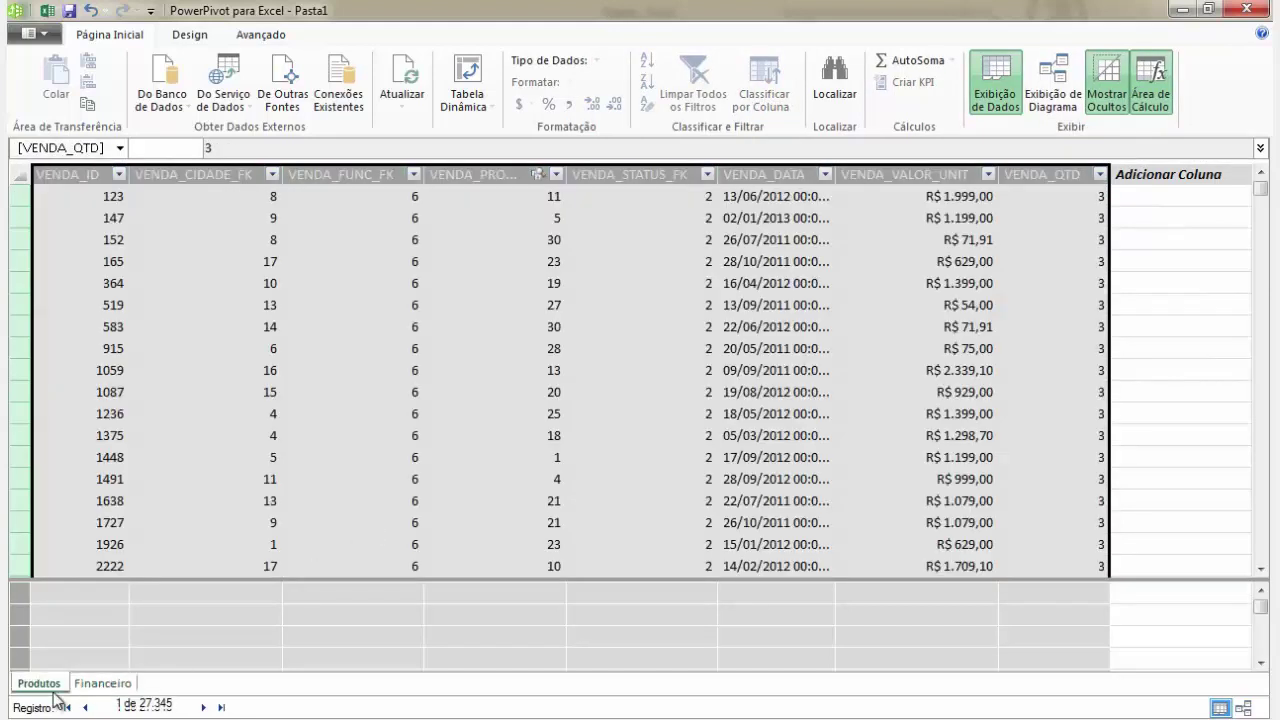
pyautogui.moveTo(70, 175); pyautogui.dragTo(889, 232)
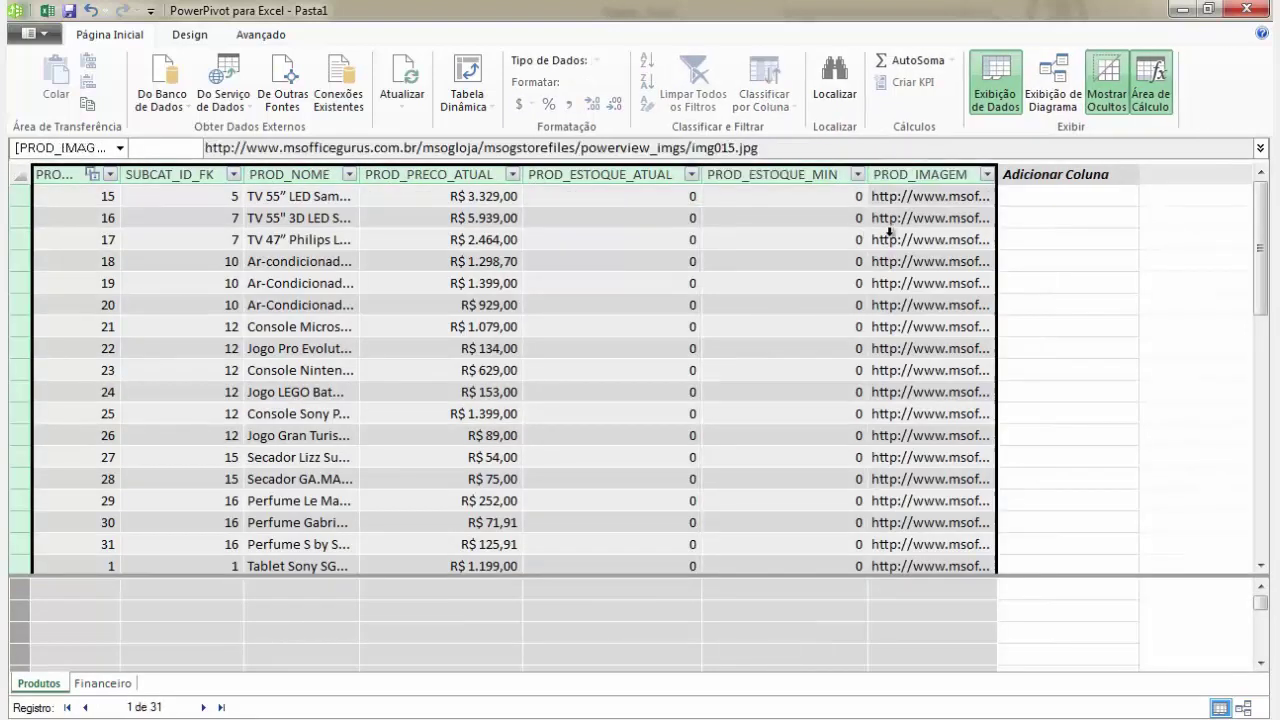
pyautogui.moveTo(586, 237); pyautogui.dragTo(238, 259)
pyautogui.rightClick(158, 276)
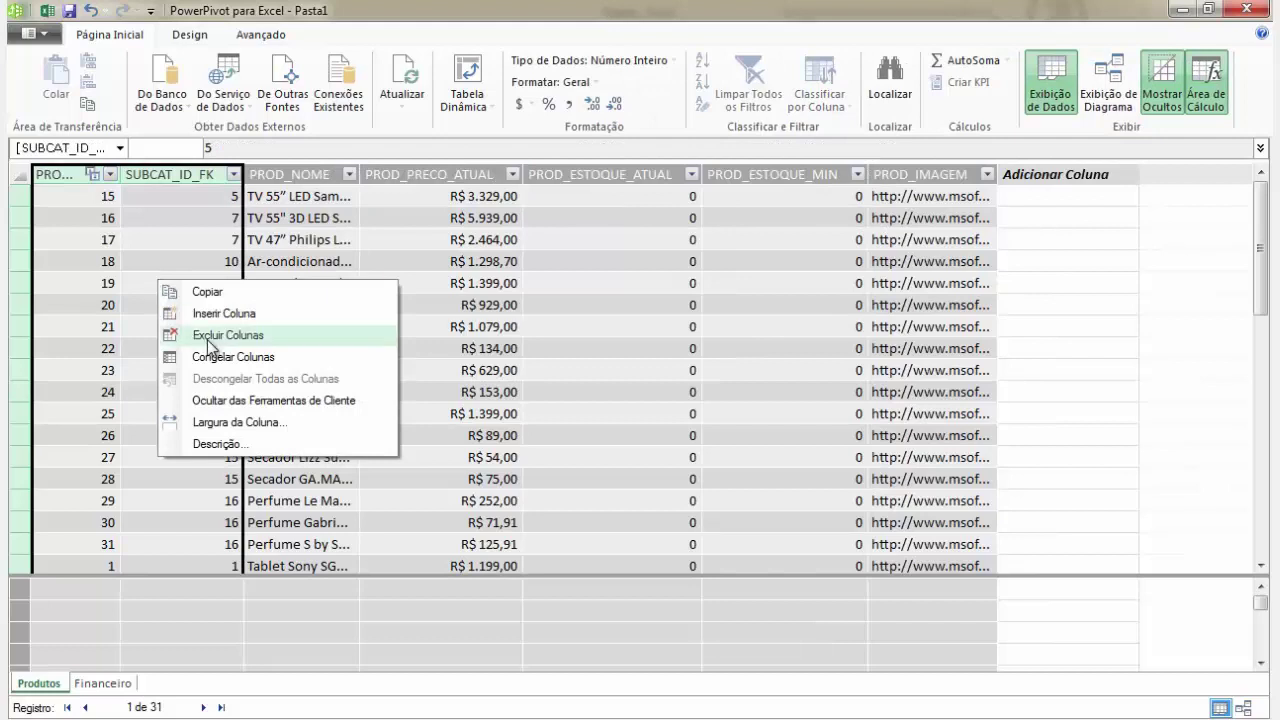
pyautogui.click(218, 400)
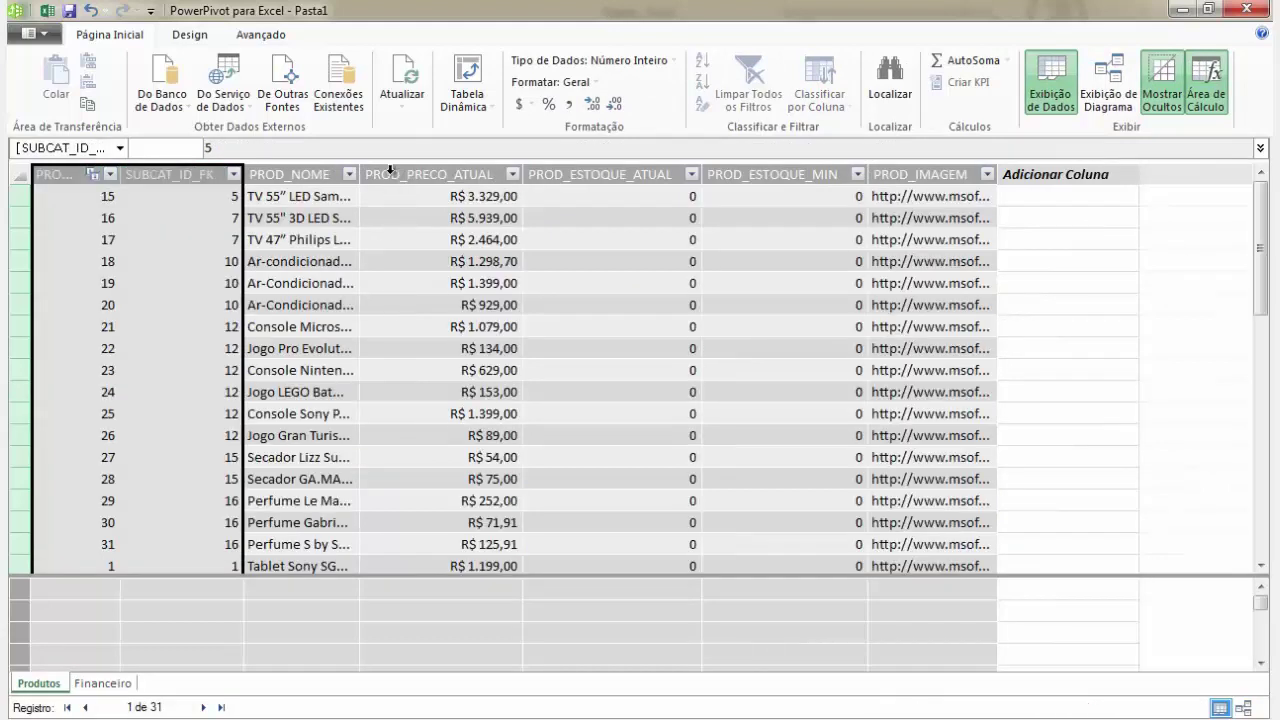
pyautogui.moveTo(392, 174); pyautogui.dragTo(811, 178)
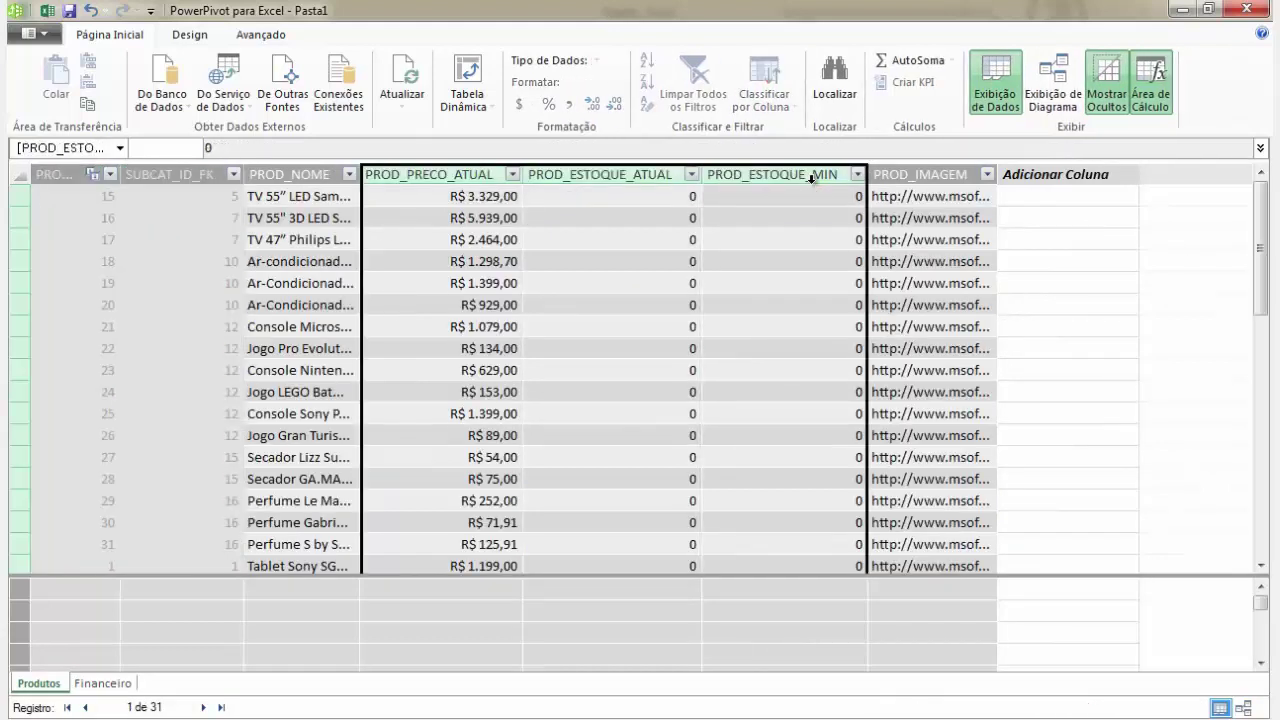
pyautogui.rightClick(811, 178)
pyautogui.click(860, 305)
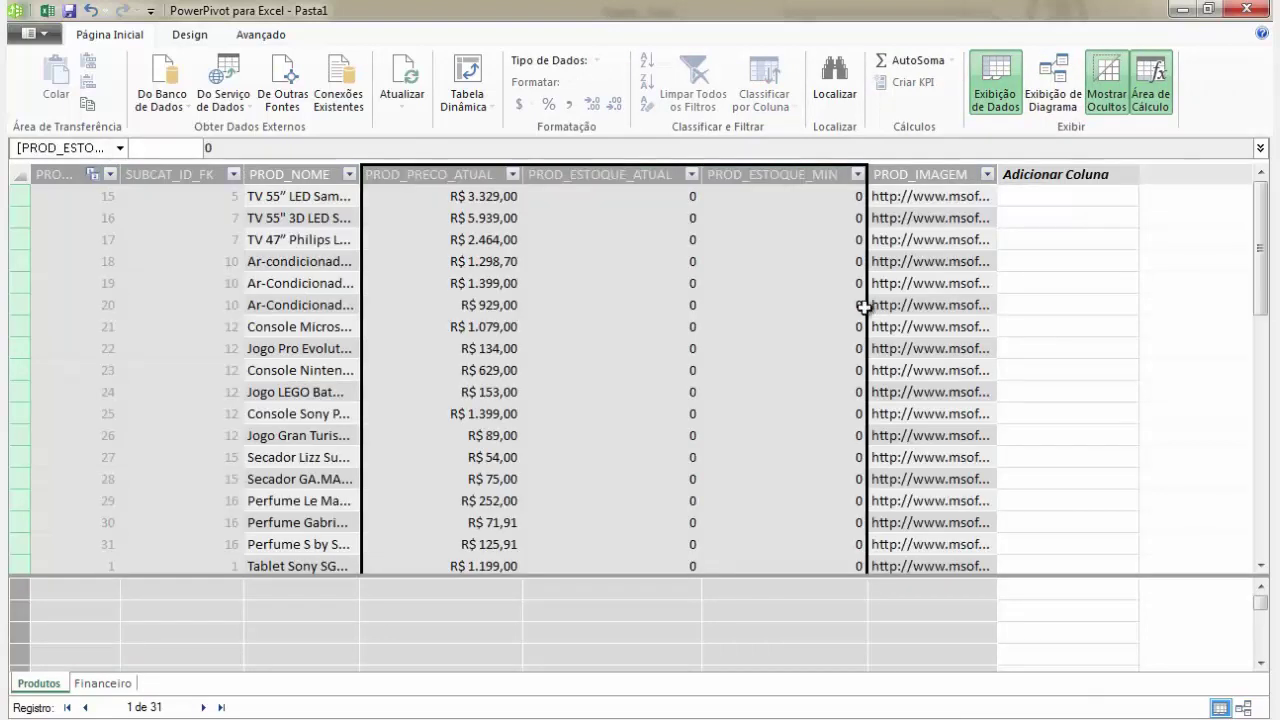
# - Add a calculated column named Qtd Vendida to the Financeiro table with the formula =[VENDA_QTD]
pyautogui.click(100, 685)
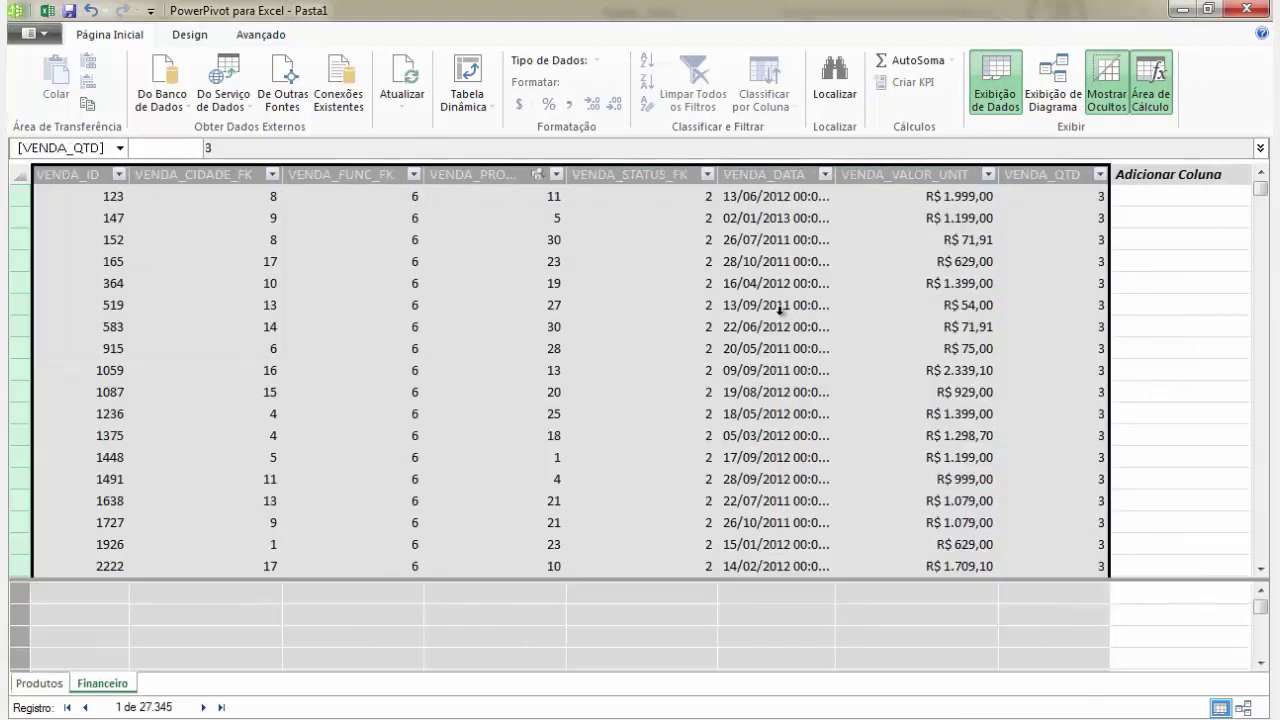
pyautogui.doubleClick(1172, 176)
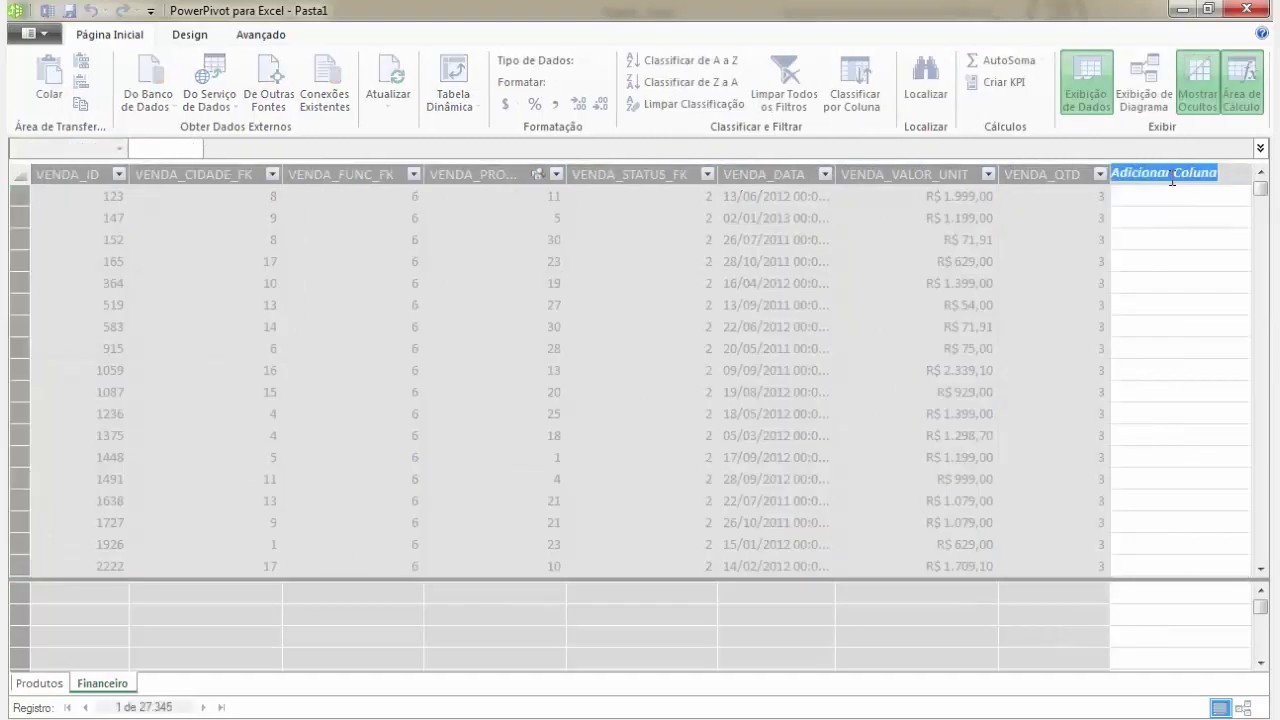
pyautogui.write('Qtd Vendida')
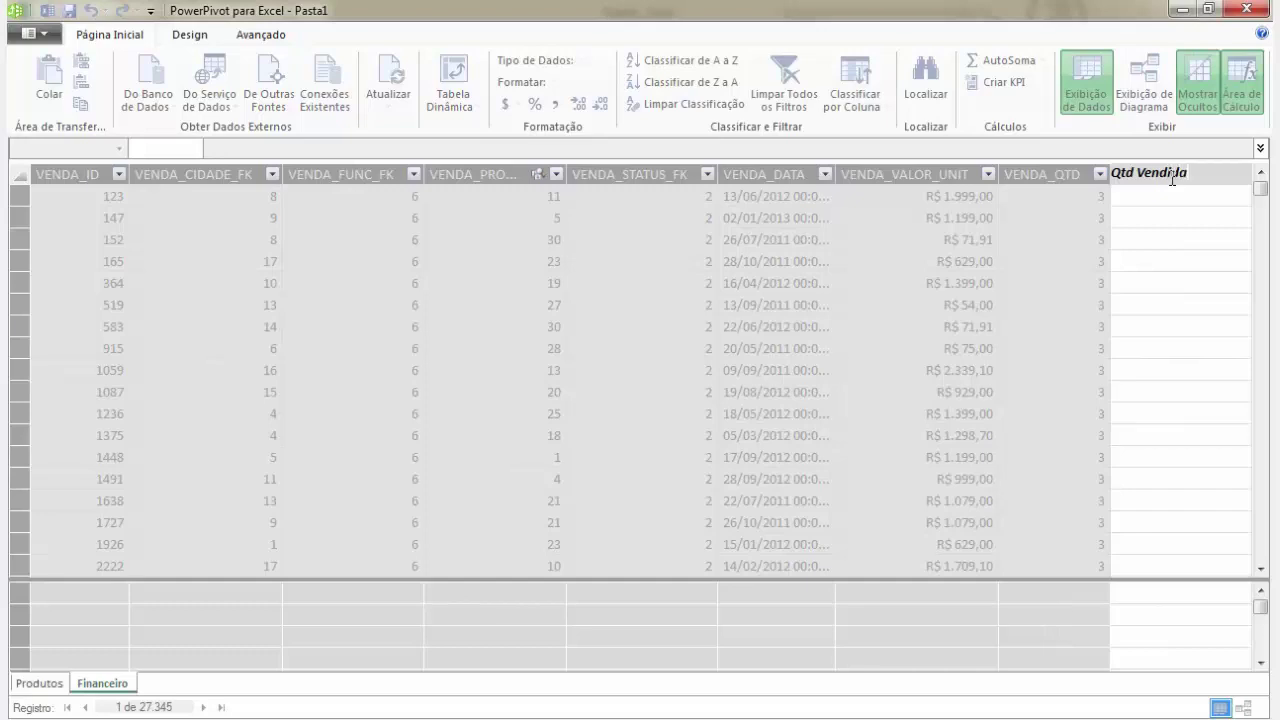
pyautogui.press('Return')
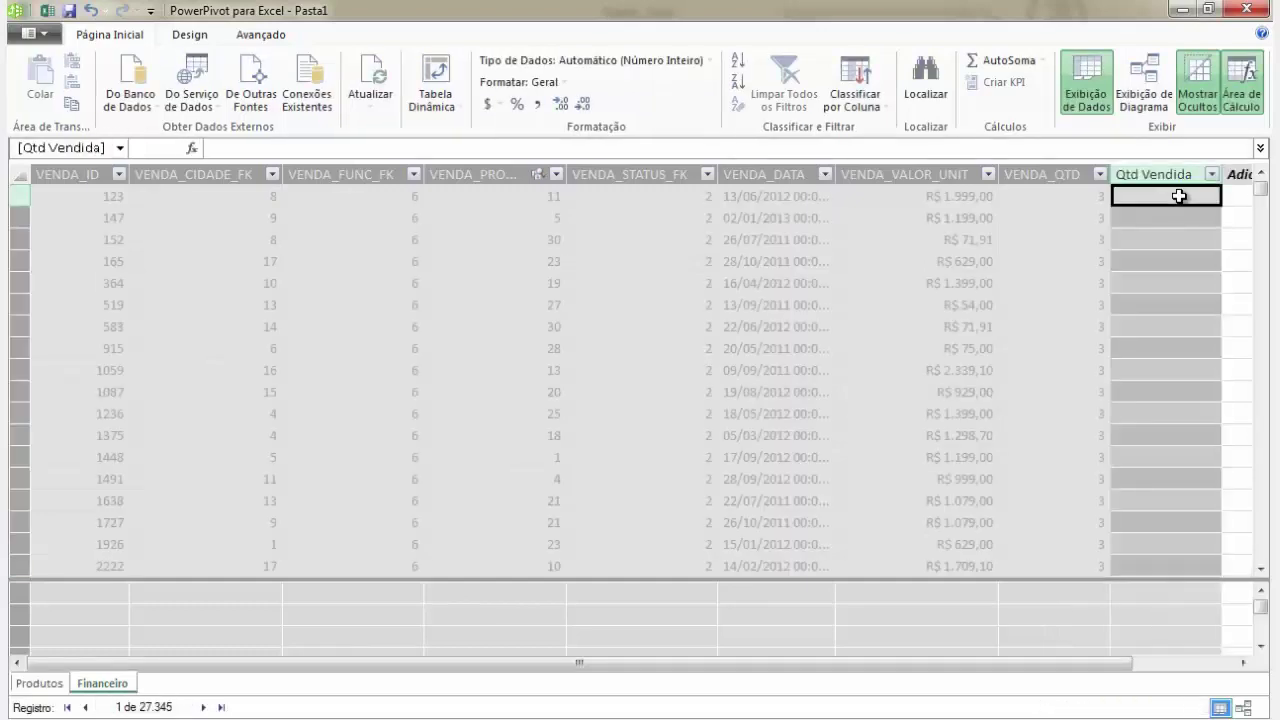
pyautogui.write('=')
pyautogui.click(1068, 195)
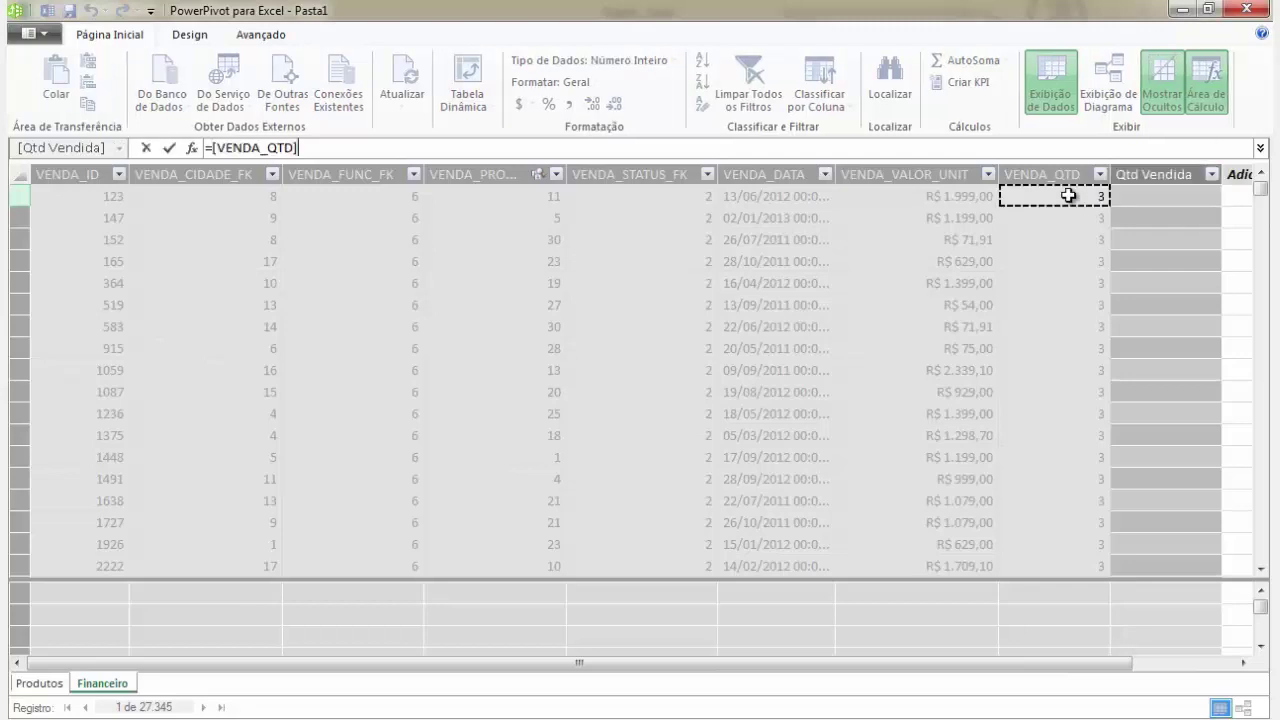
pyautogui.press('Return')
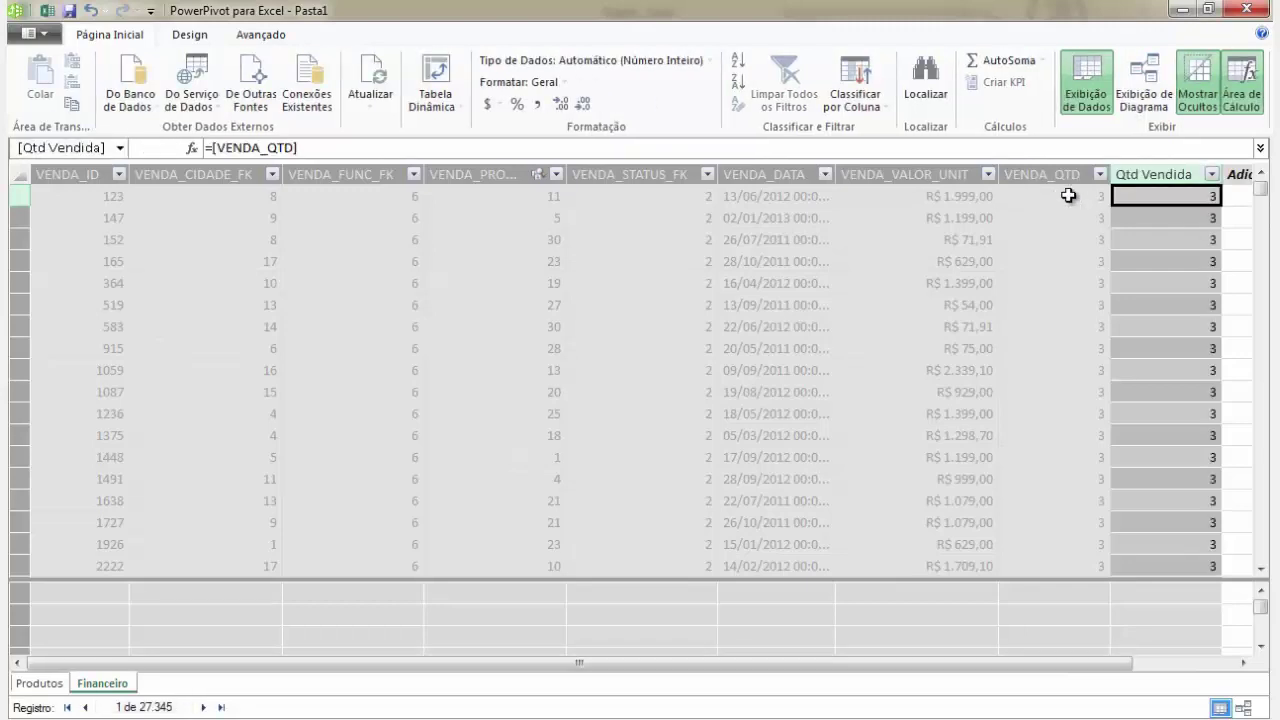
# - Add a calculated column named Receita to the Financeiro table with the formula =[VENDA_VALOR_UNIT]*[VENDA_QTD]
pyautogui.click(1242, 663)
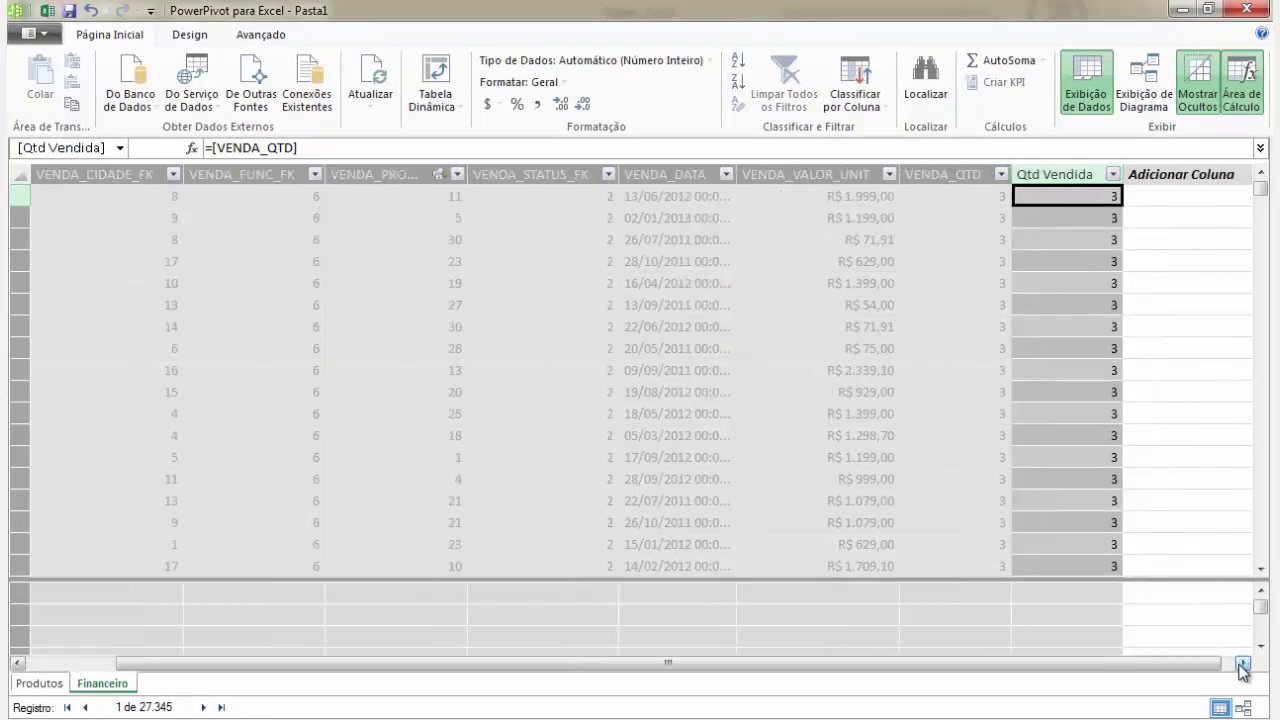
pyautogui.doubleClick(1137, 170)
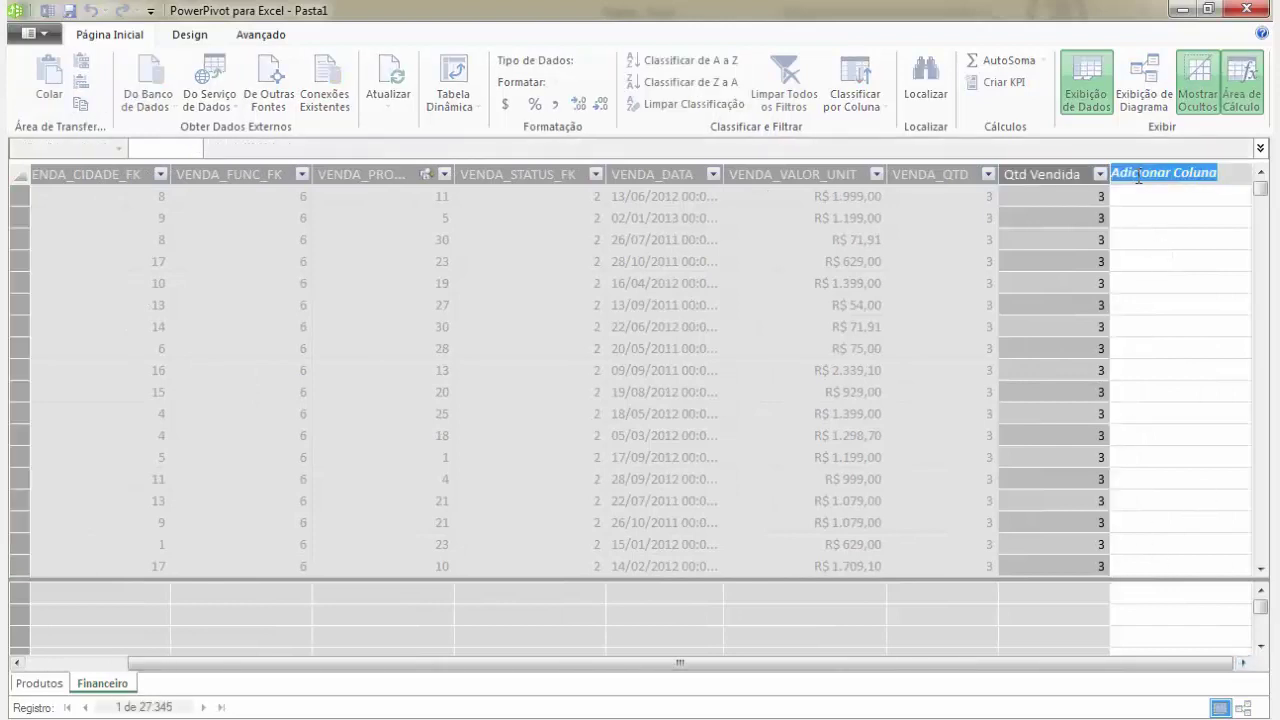
pyautogui.write('R')
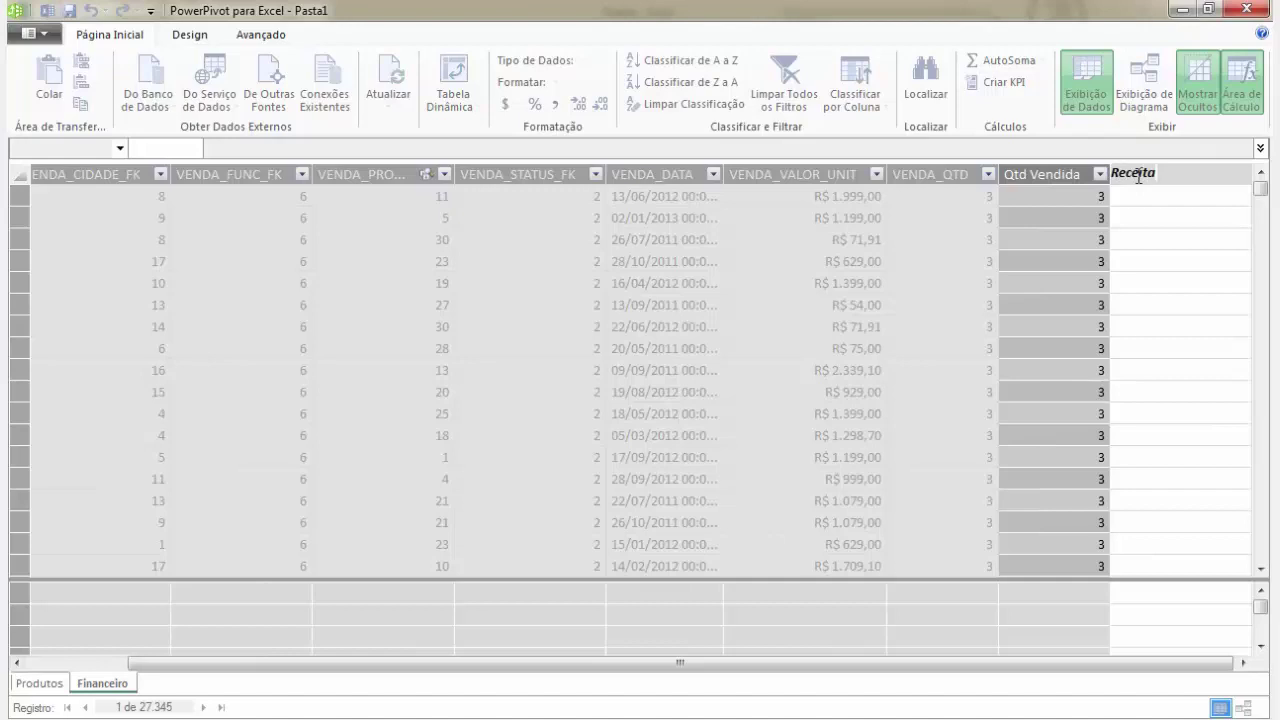
pyautogui.write('eceita')
pyautogui.press('Return')
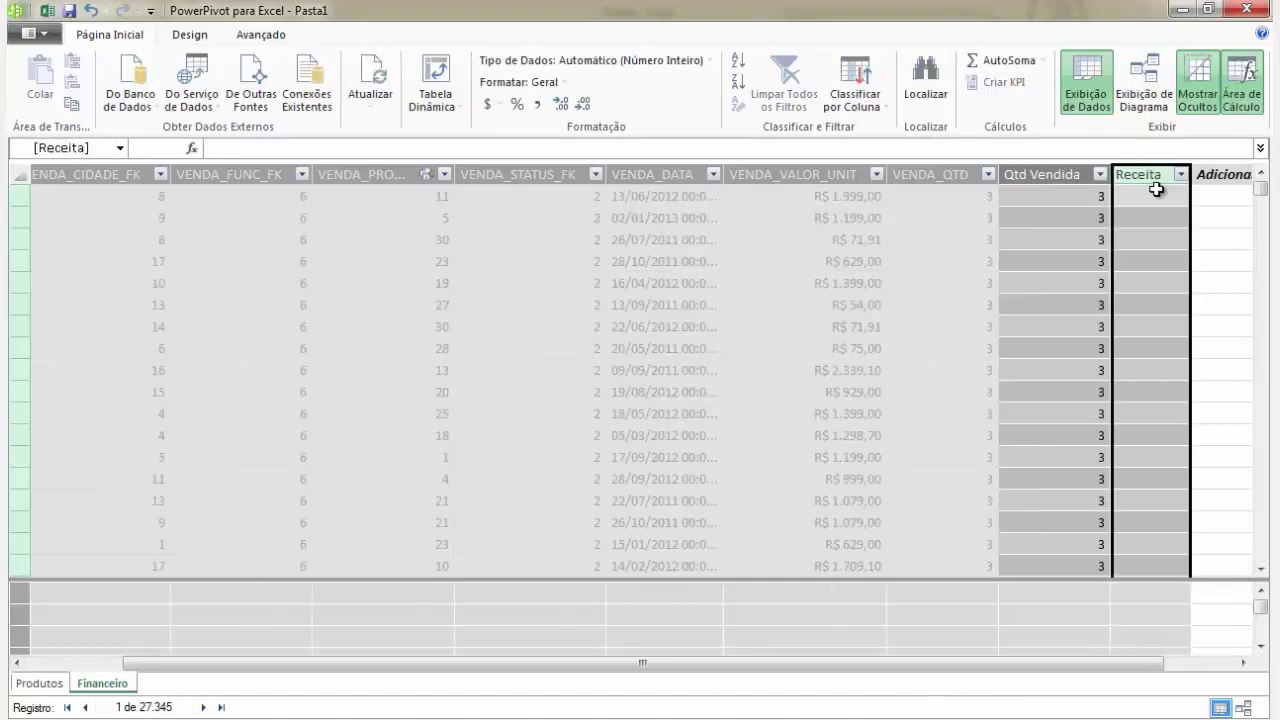
pyautogui.click(1156, 190)
pyautogui.write('=')
pyautogui.click(857, 197)
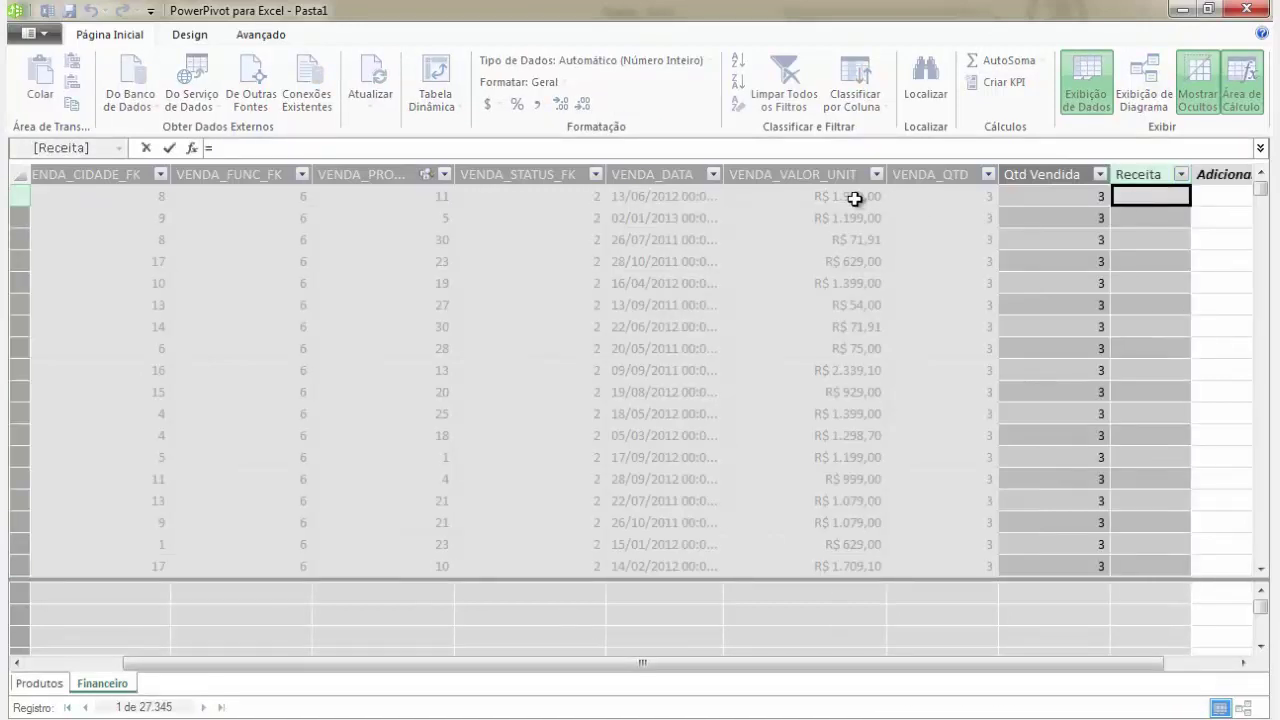
pyautogui.click(957, 193)
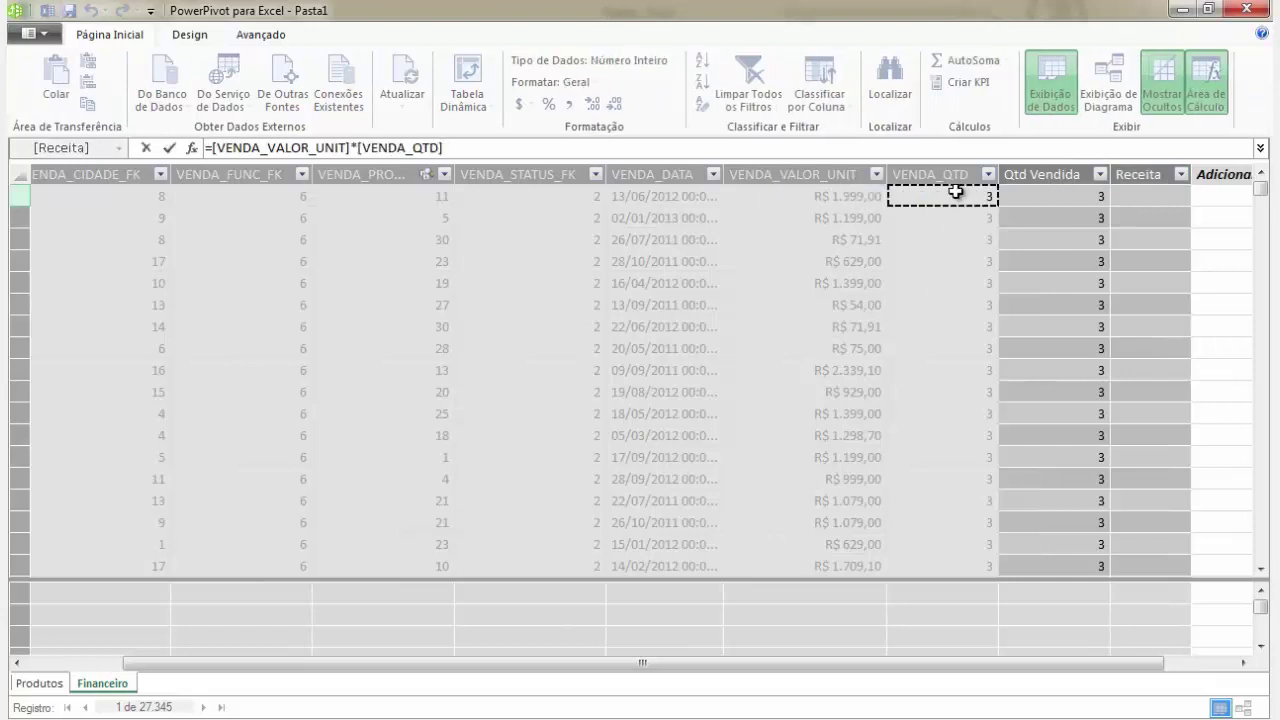
pyautogui.press('Return')
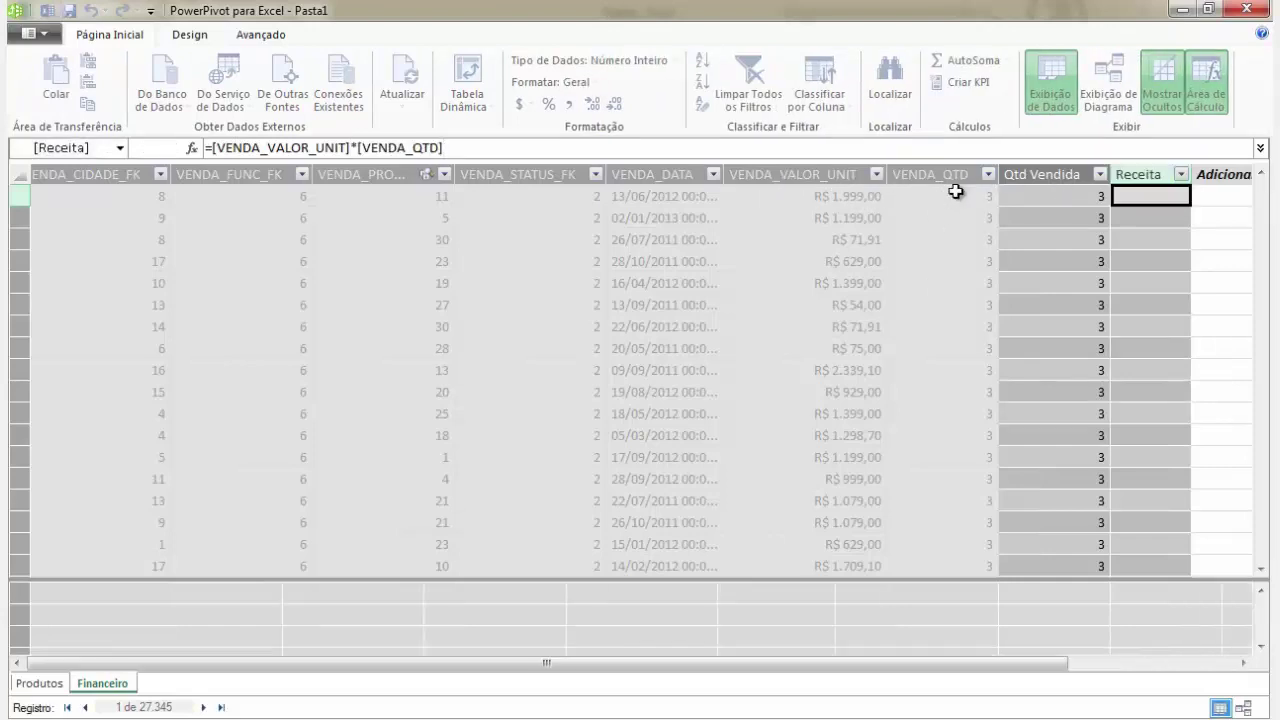
# - Add a sum measure named Receita Total below the Receita column, with the formula =SUM([Receita])
pyautogui.click(1152, 598)
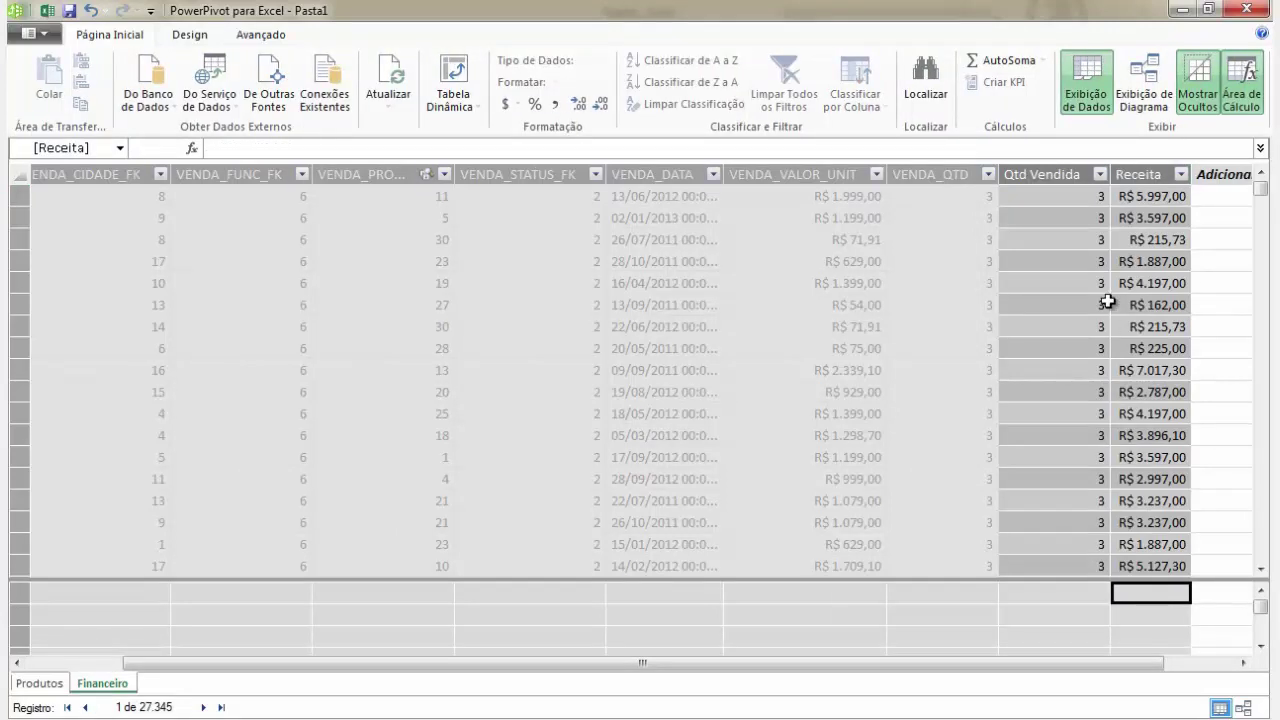
pyautogui.click(1043, 60)
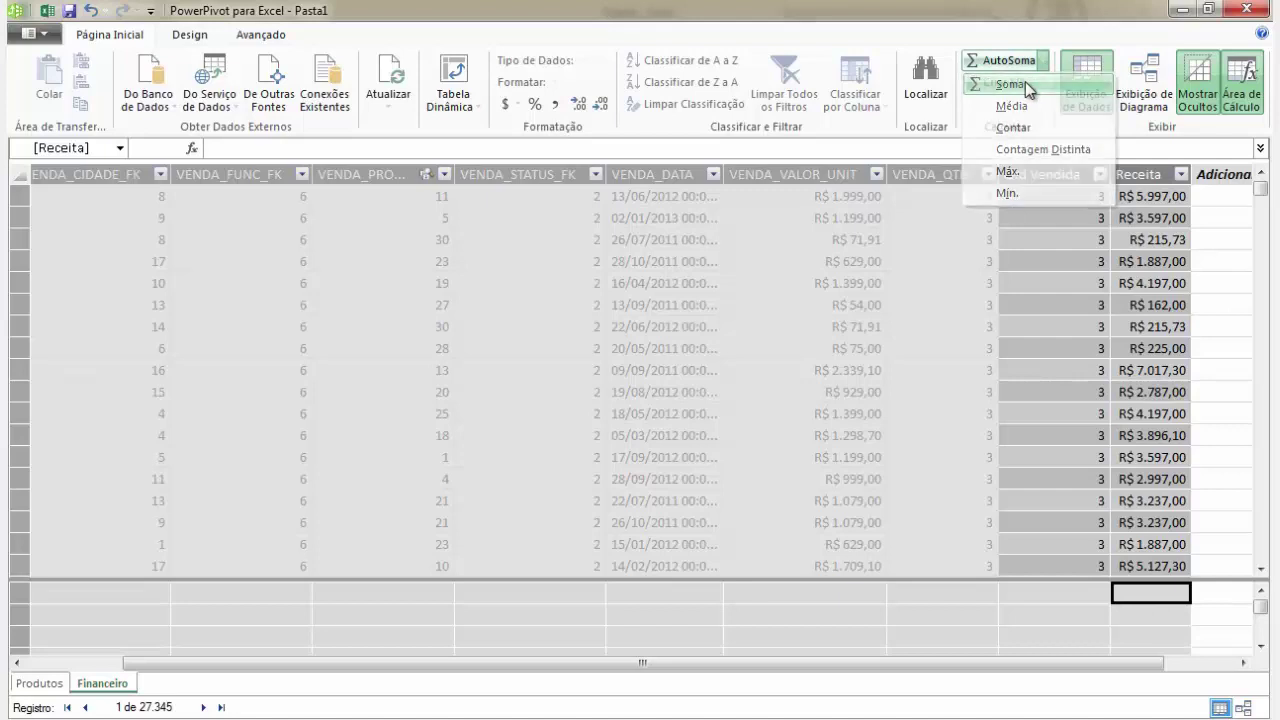
pyautogui.click(1025, 83)
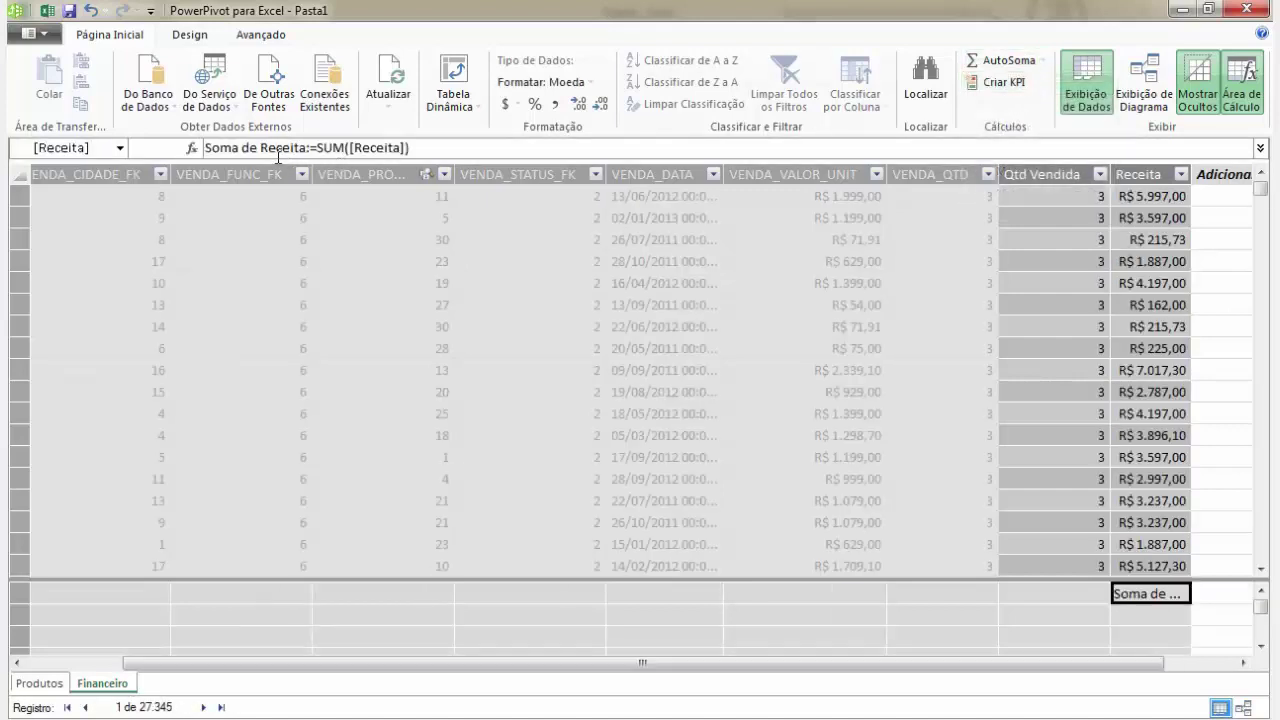
pyautogui.click(262, 148)
pyautogui.press('BackSpace')
pyautogui.press('BackSpace')
pyautogui.press('BackSpace')
pyautogui.press('BackSpace')
pyautogui.press('BackSpace')
pyautogui.press('BackSpace')
pyautogui.press('BackSpace')
pyautogui.press('BackSpace')
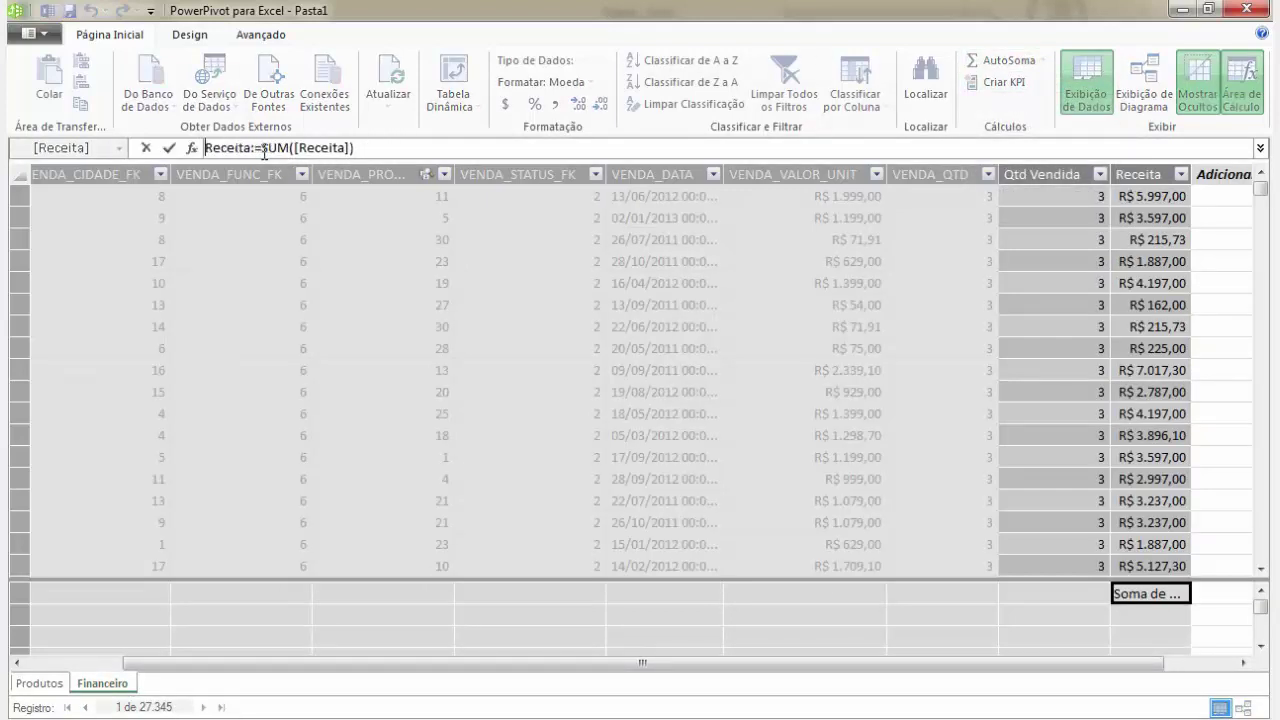
pyautogui.write('Total')
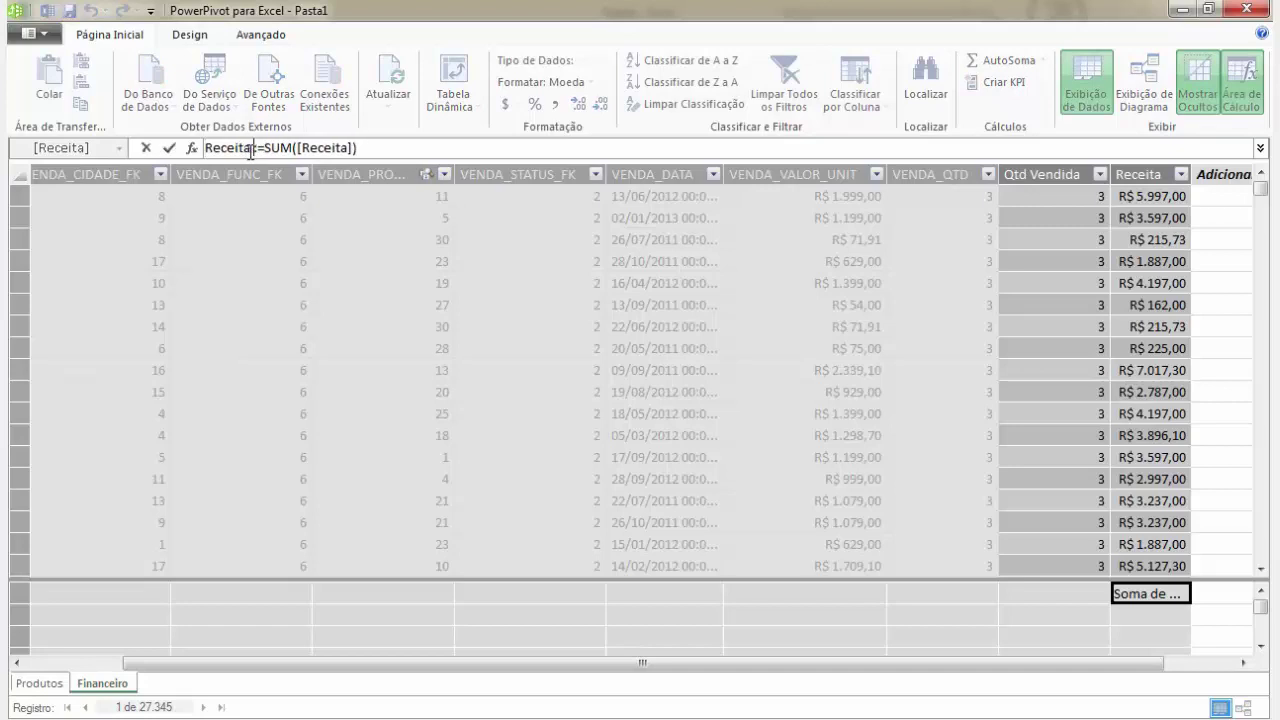
pyautogui.press('Return')
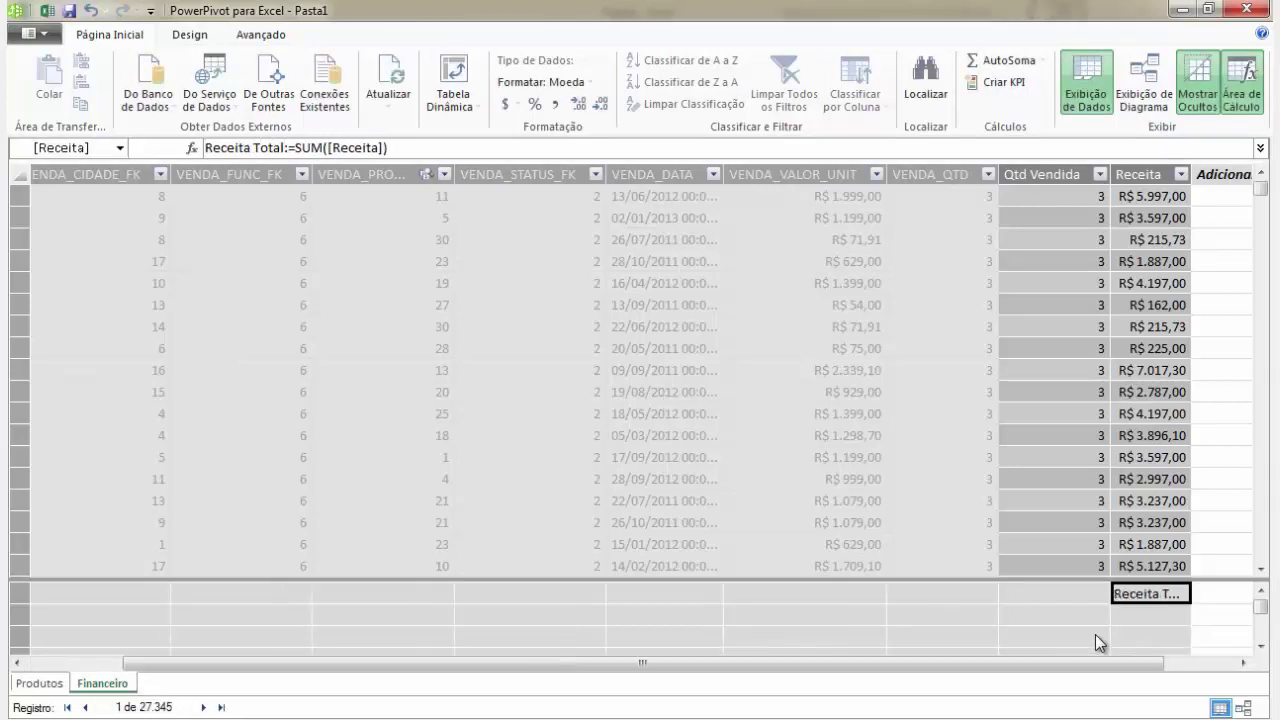
# - Add an average measure named Receita Média under Receita Total, with the formula =AVERAGE([Receita])
pyautogui.click(1116, 624)
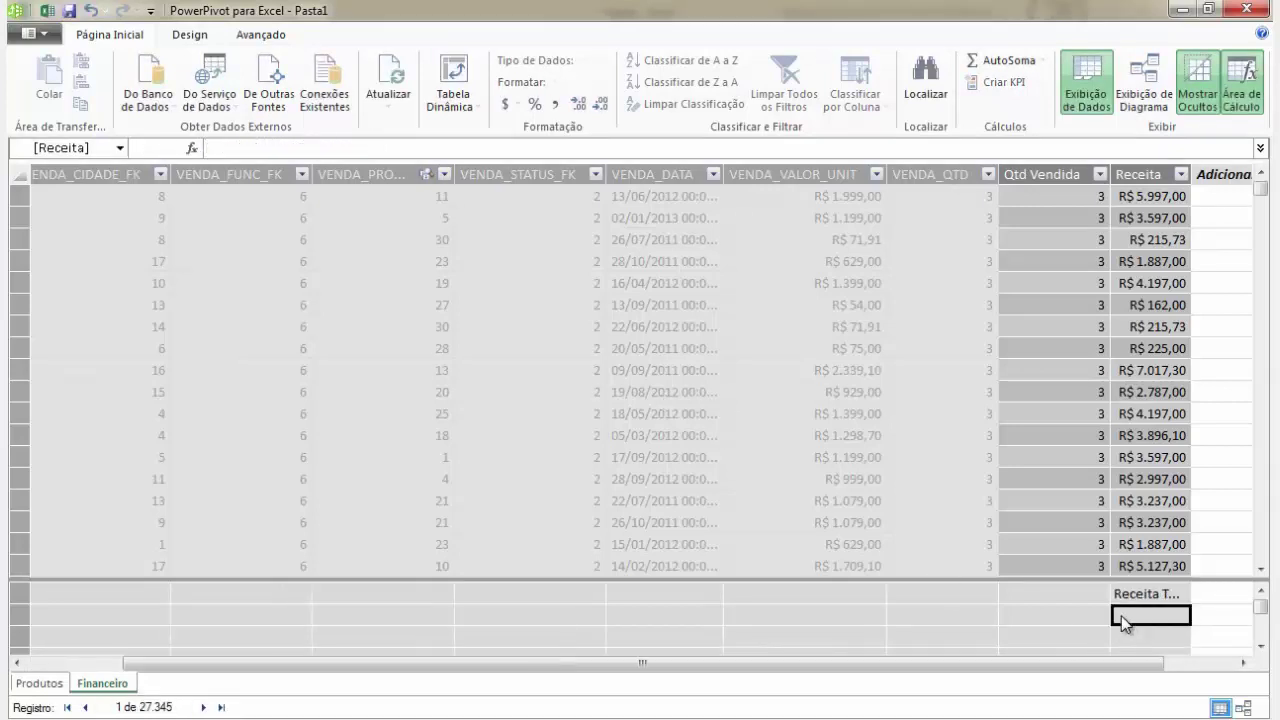
pyautogui.click(1045, 61)
pyautogui.click(1015, 105)
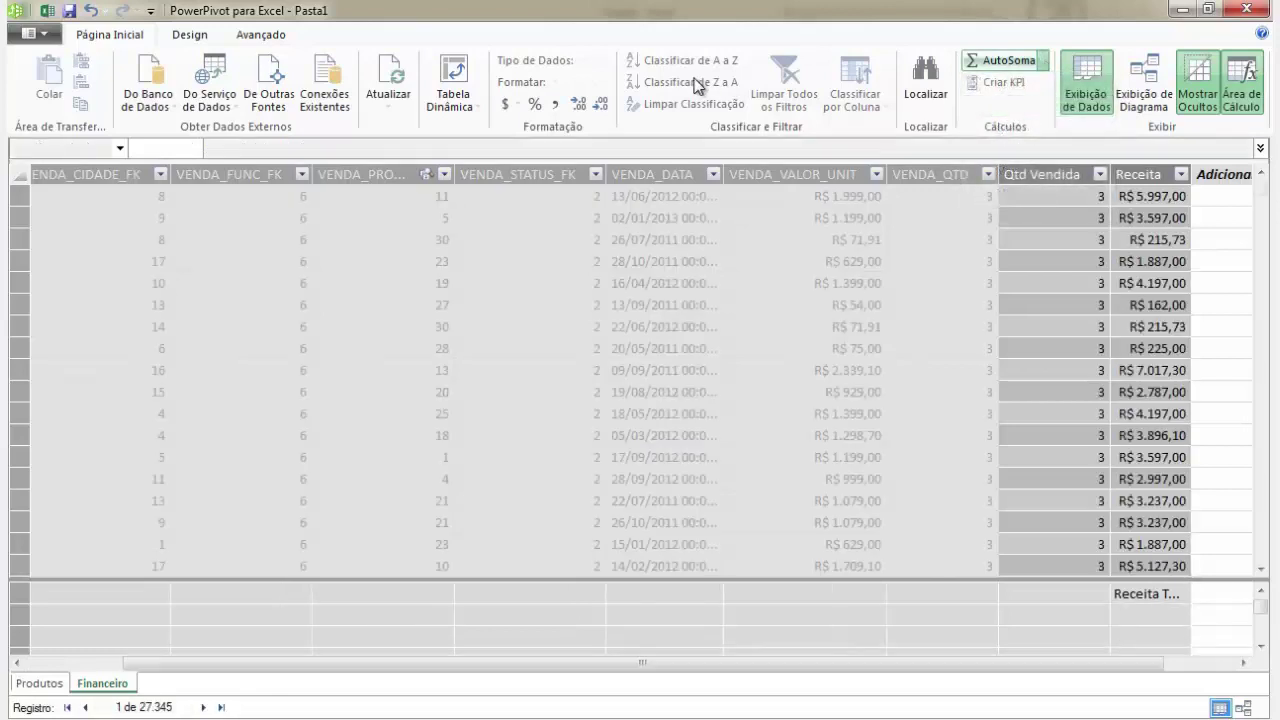
pyautogui.click(268, 148)
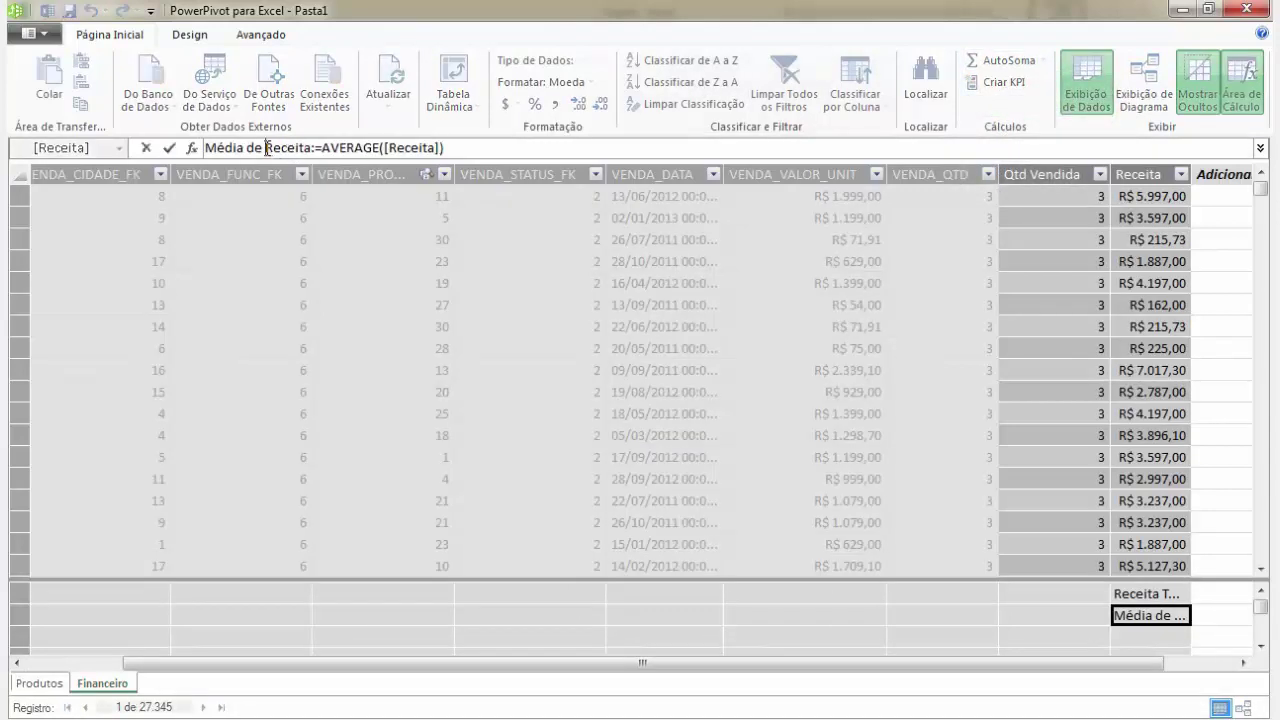
pyautogui.press('BackSpace')
pyautogui.press('BackSpace')
pyautogui.press('BackSpace')
pyautogui.press('BackSpace')
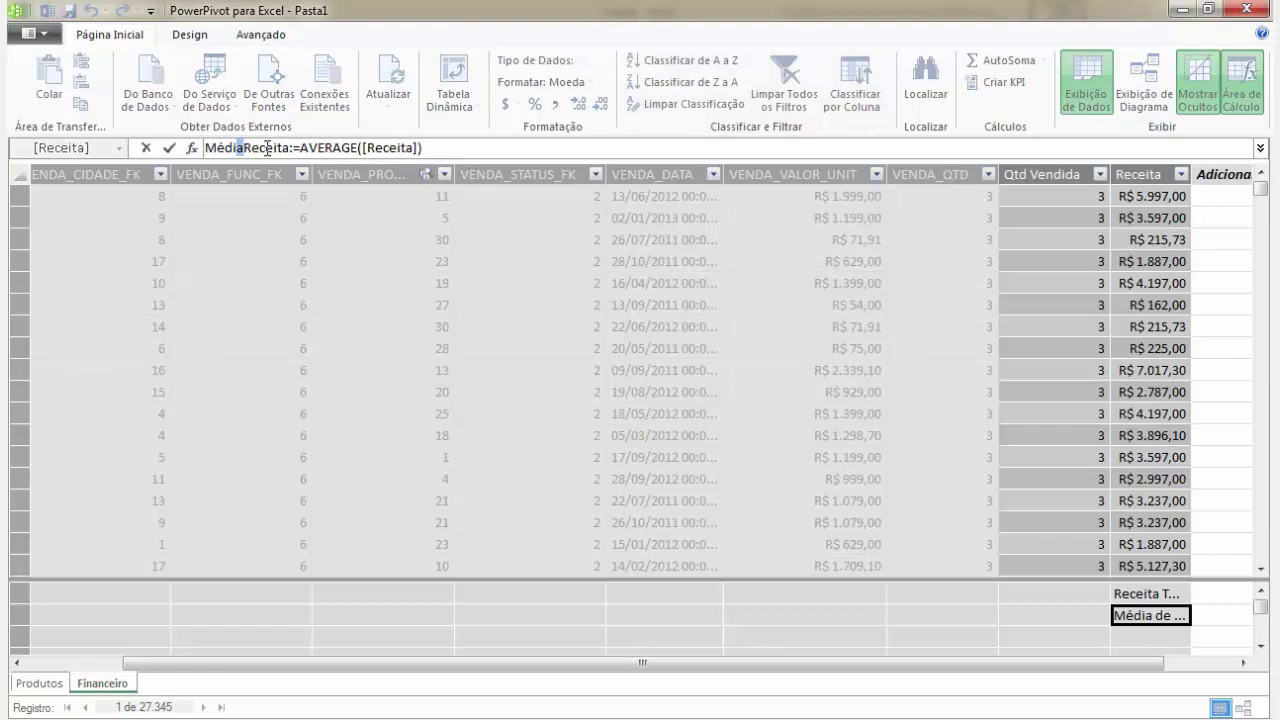
pyautogui.hotkey('shift', 'Home')
pyautogui.press('BackSpace')
pyautogui.write('Média')
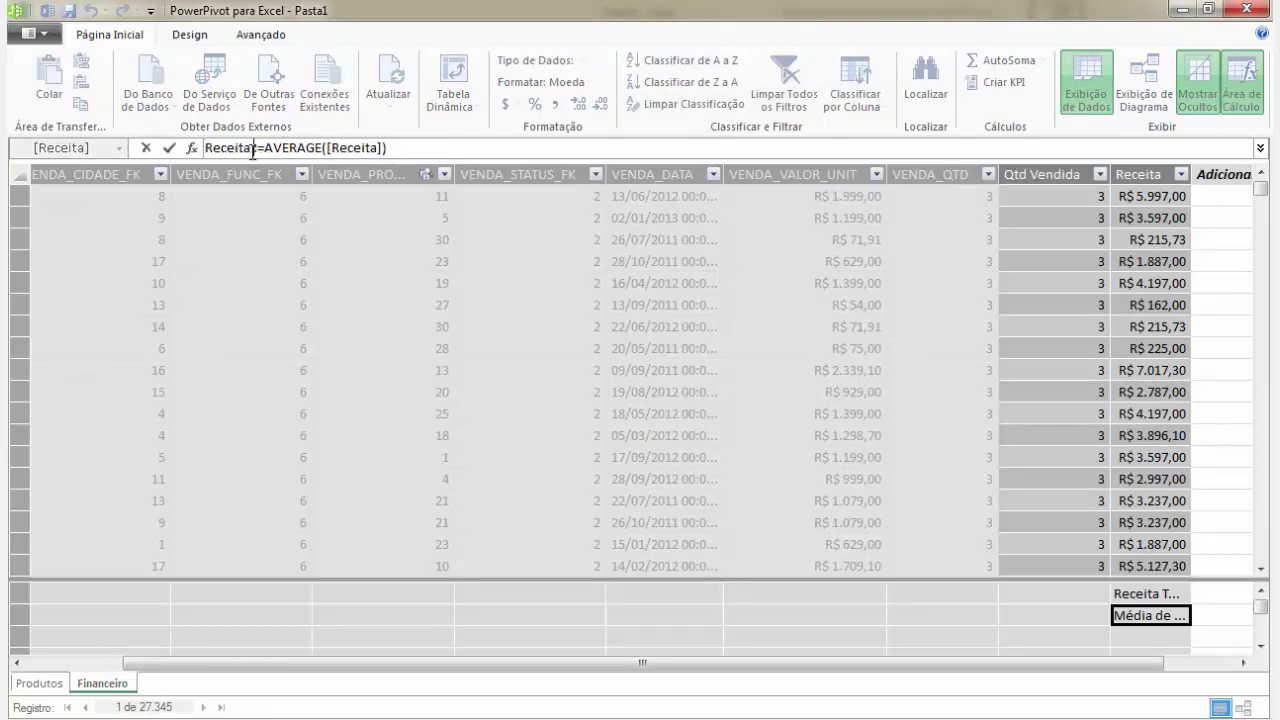
pyautogui.press('Return')
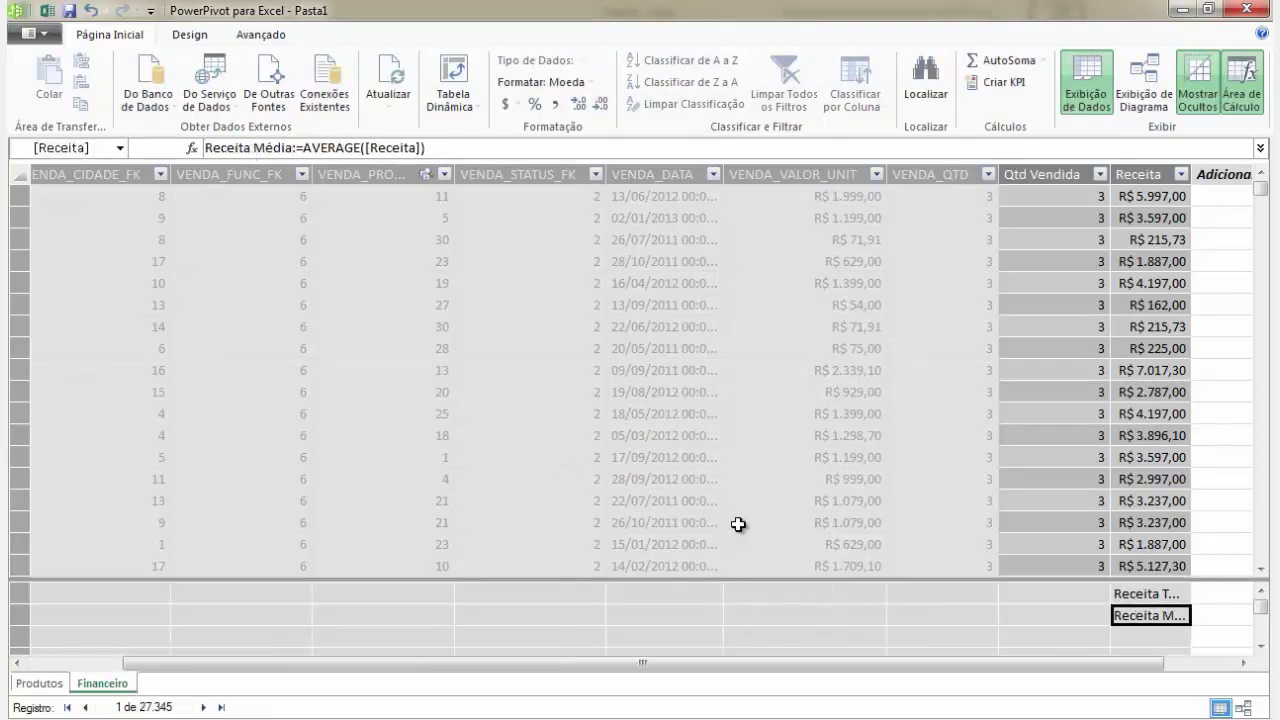
# - Add a sum measure named Qtd Total Vendida below the Qtd Vendida column, with the formula =SUM([Qtd Vendida])
pyautogui.click(1037, 596)
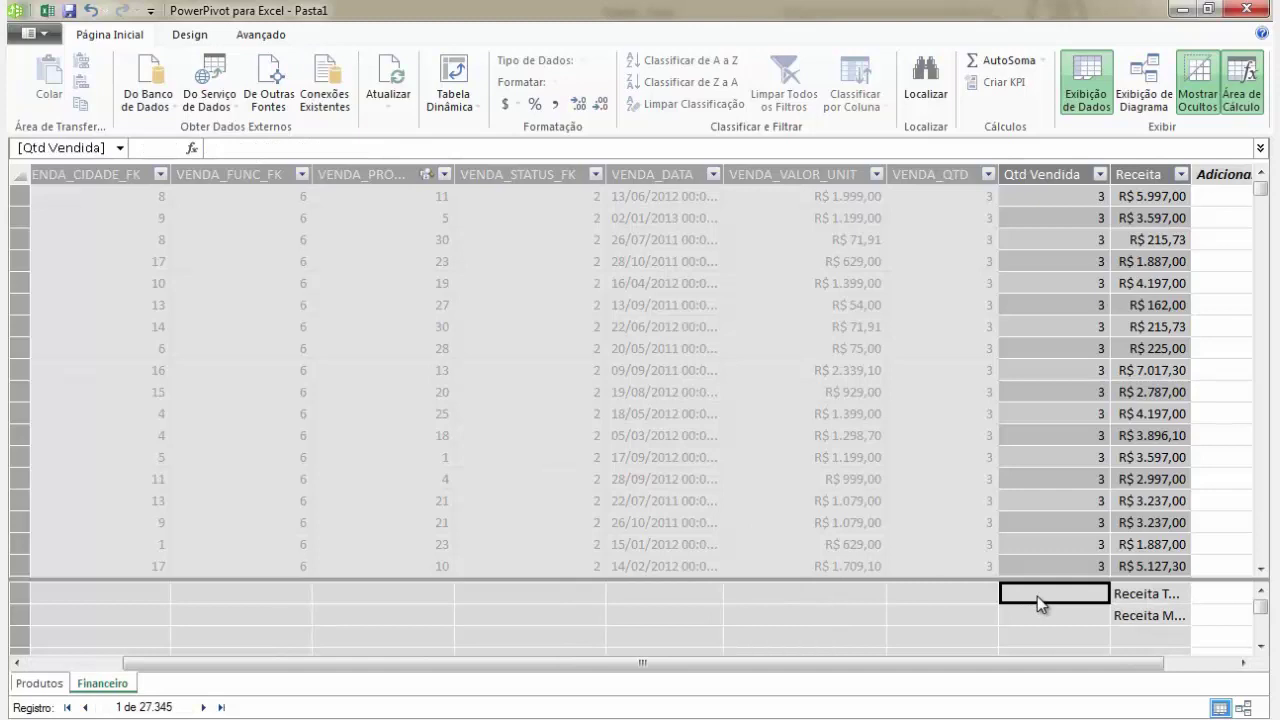
pyautogui.click(1042, 61)
pyautogui.click(1027, 83)
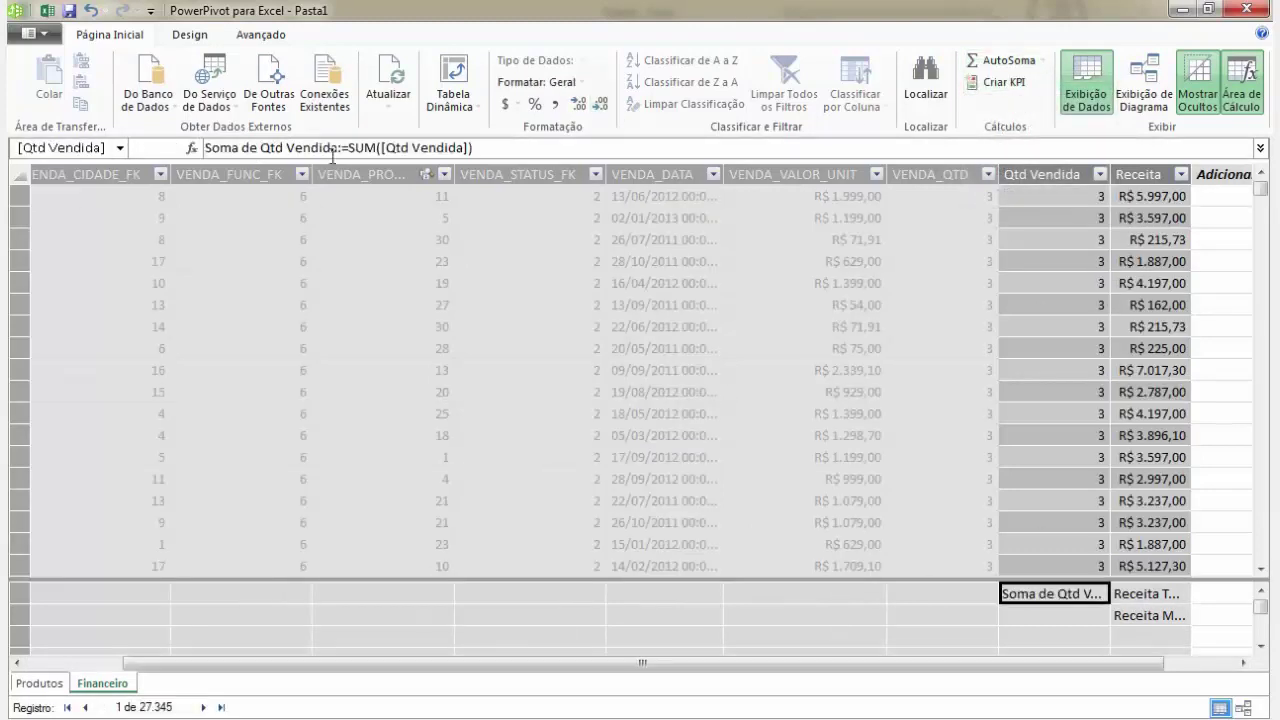
pyautogui.click(288, 146)
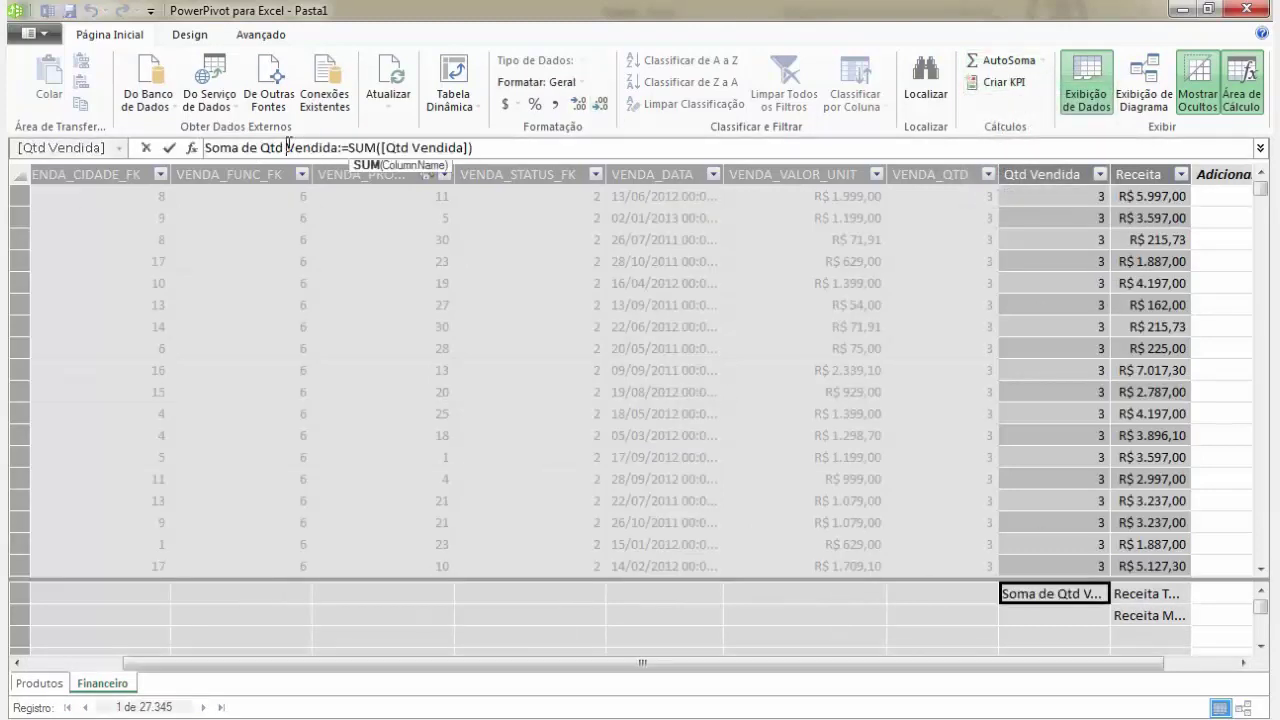
pyautogui.moveTo(286, 148); pyautogui.dragTo(187, 148)
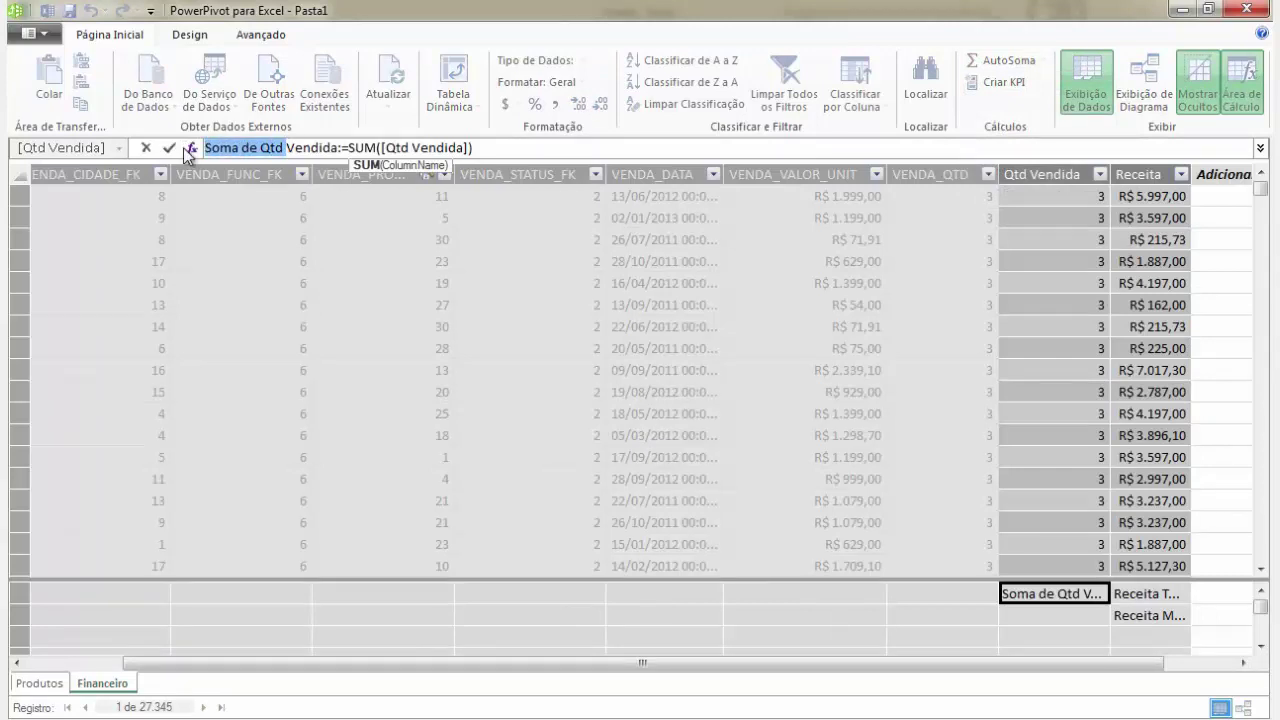
pyautogui.write('Qtd T')
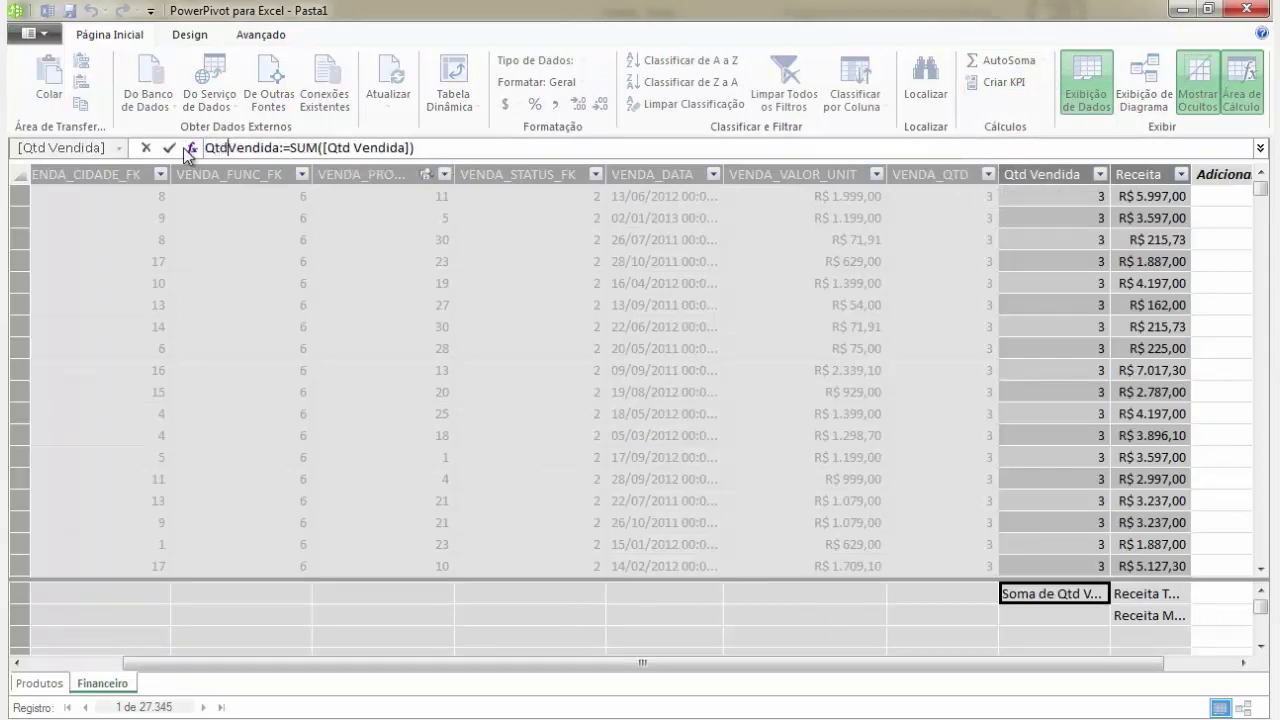
pyautogui.write('otal')
pyautogui.press('Return')
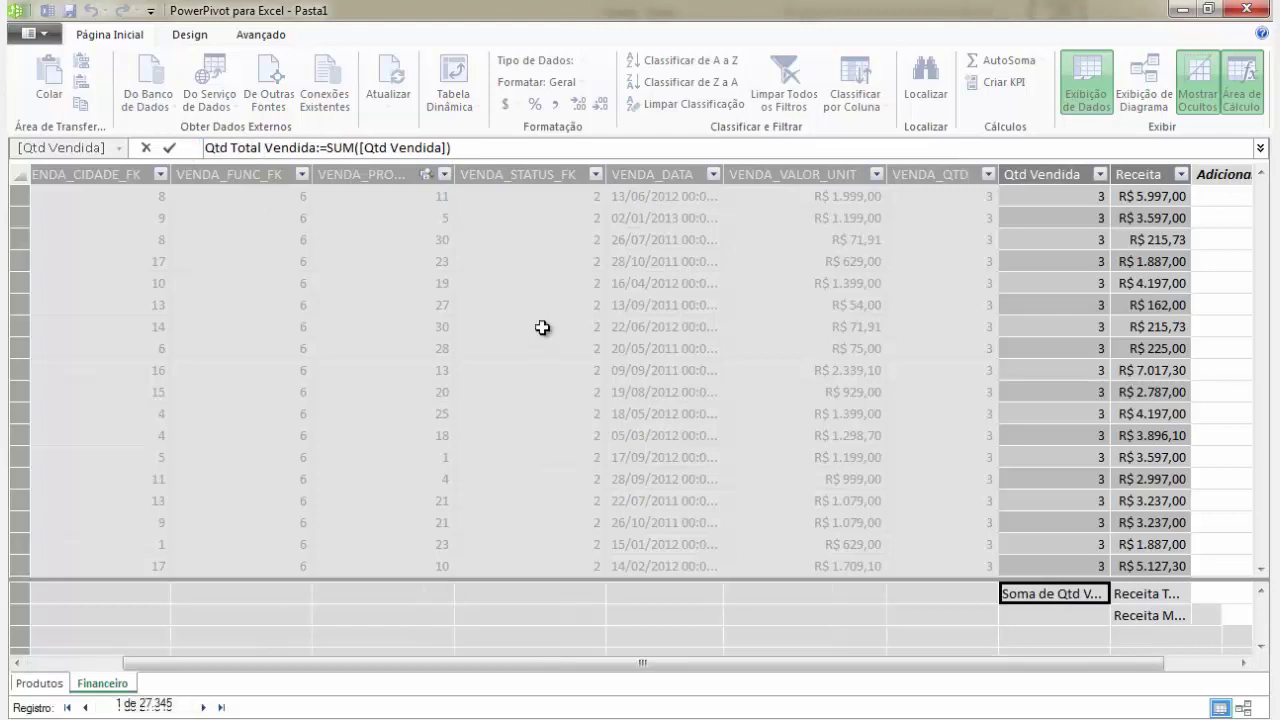
# - Add an average measure named Qtd Média Vendida under Qtd Total Vendida, with the formula =AVERAGE([Qtd Vendida])
pyautogui.click(1004, 613)
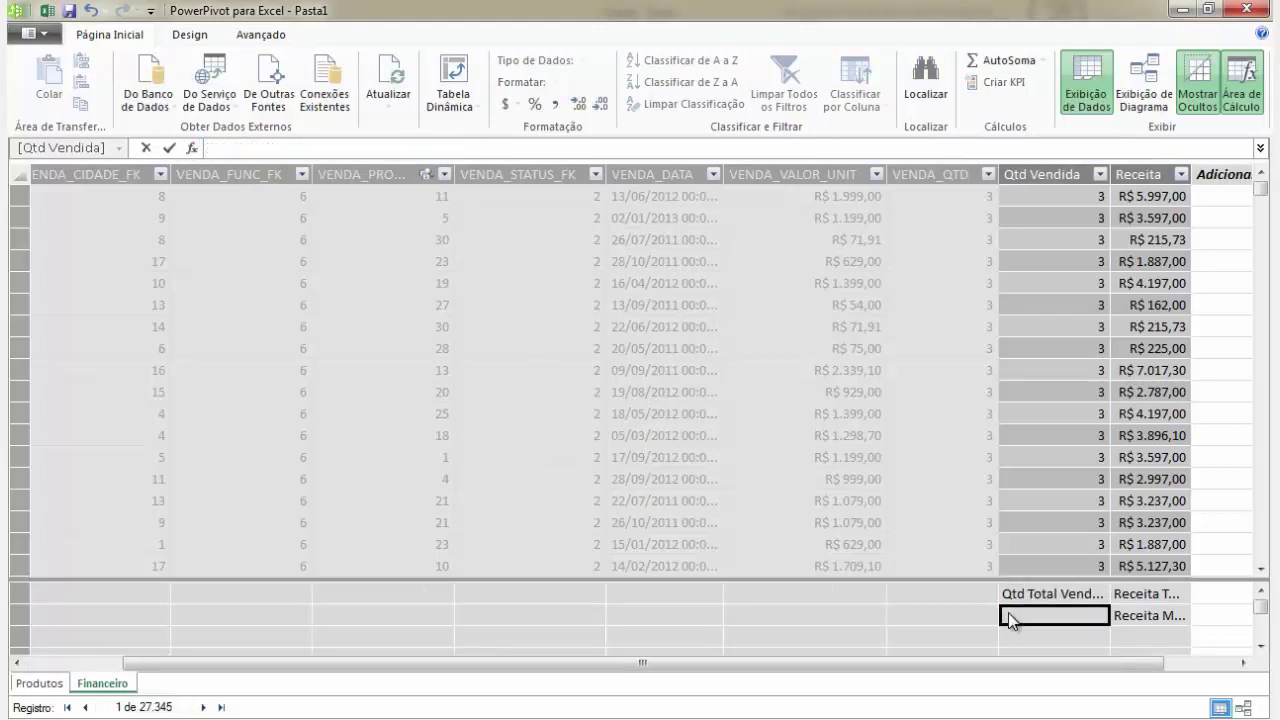
pyautogui.click(1042, 62)
pyautogui.click(1010, 106)
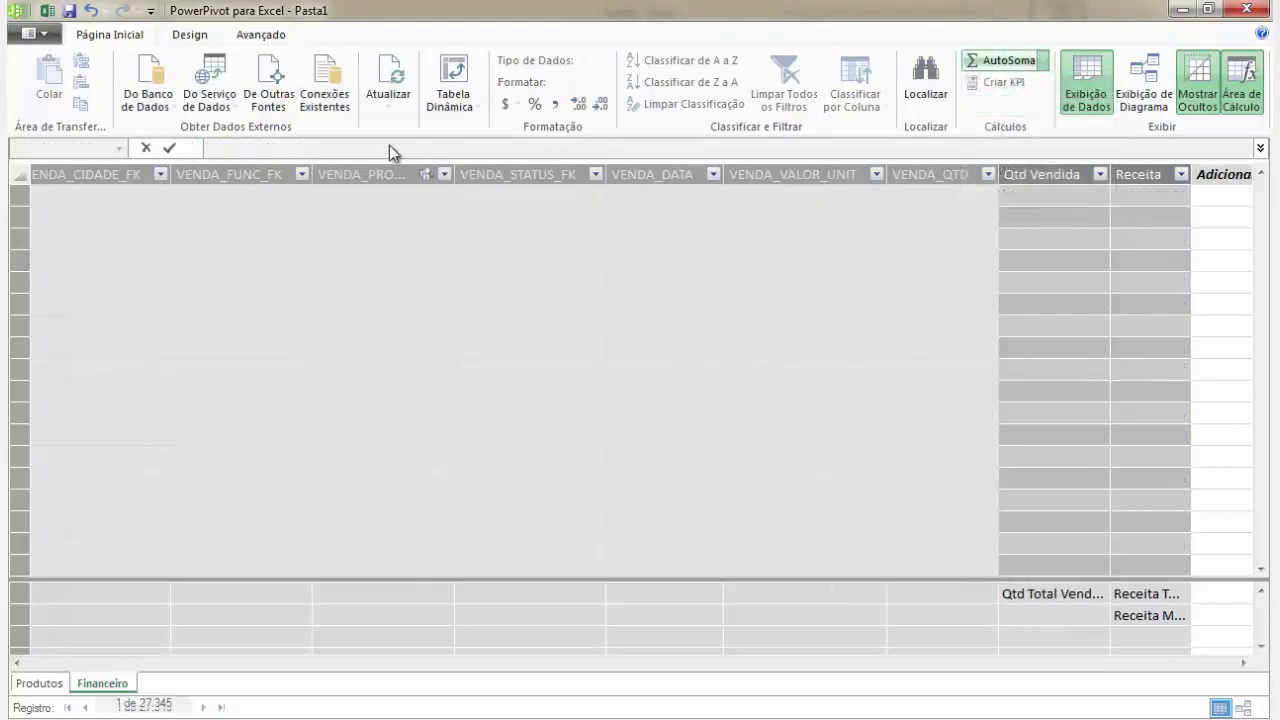
pyautogui.click(267, 147)
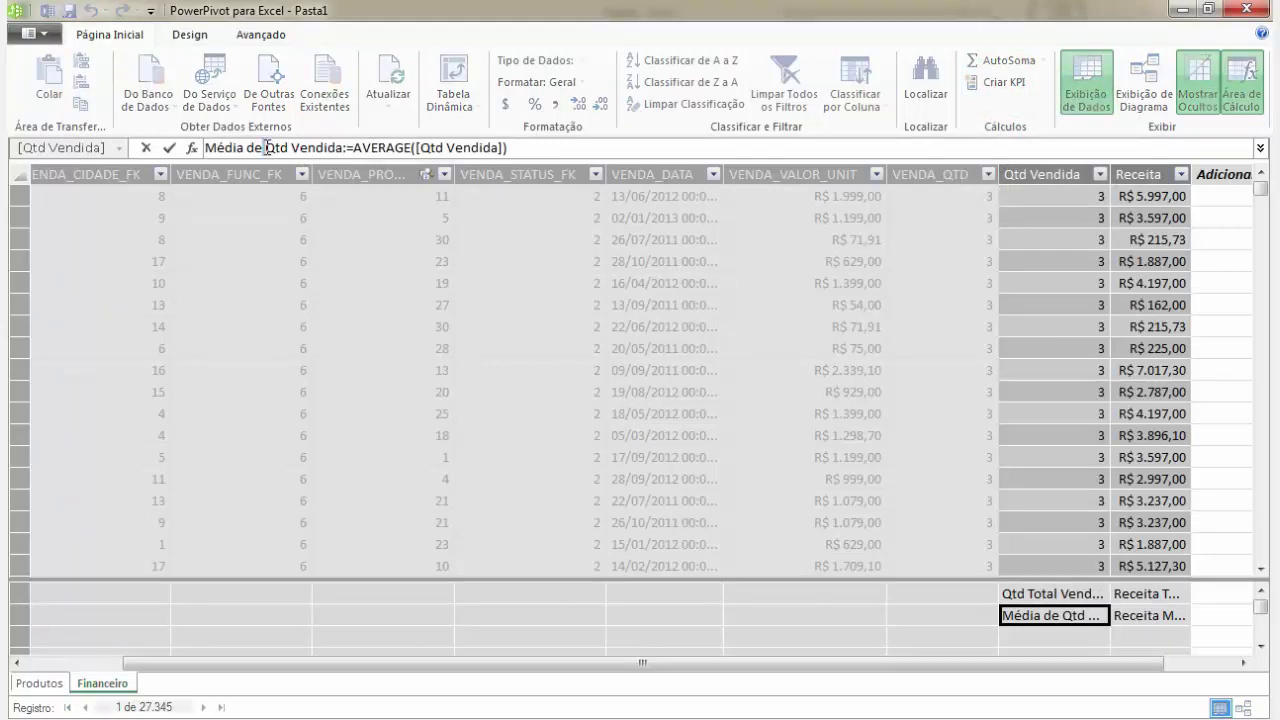
pyautogui.hotkey('ctrl', 'shift', 'Left')
pyautogui.hotkey('ctrl', 'shift', 'Left')
pyautogui.press('BackSpace')
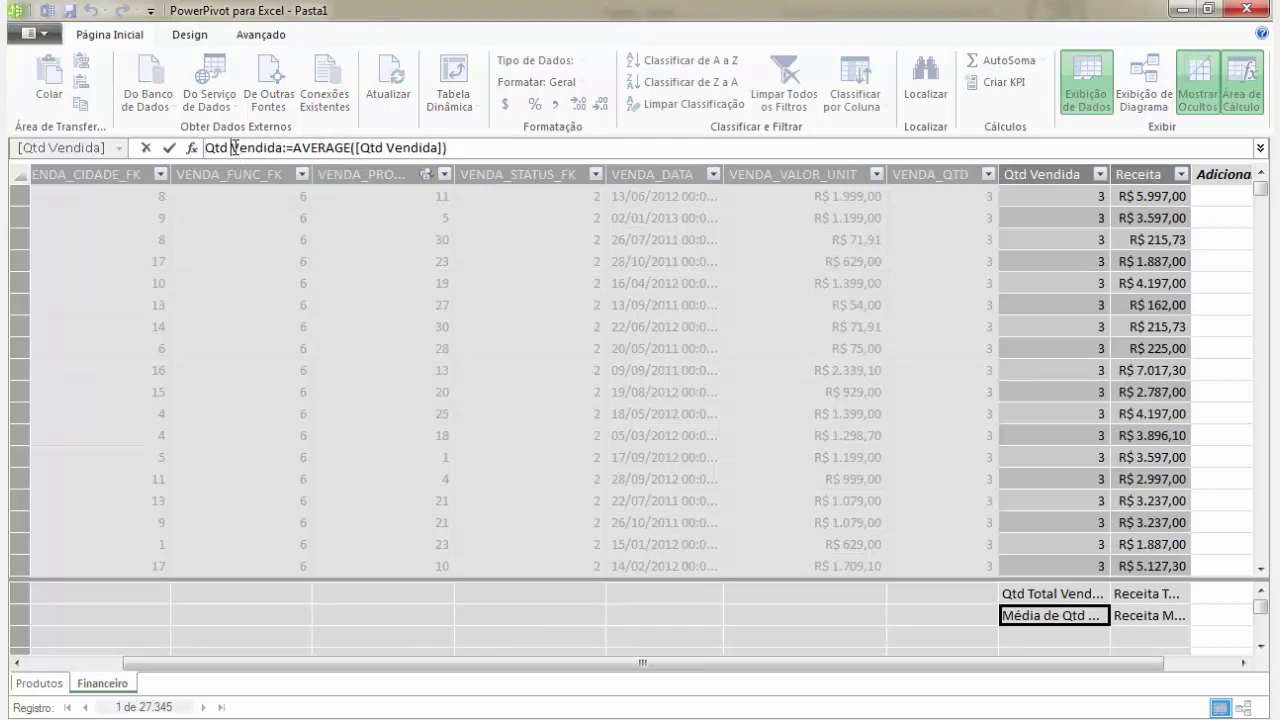
pyautogui.click(232, 147)
pyautogui.write('Média de')
pyautogui.press('BackSpace')
pyautogui.press('BackSpace')
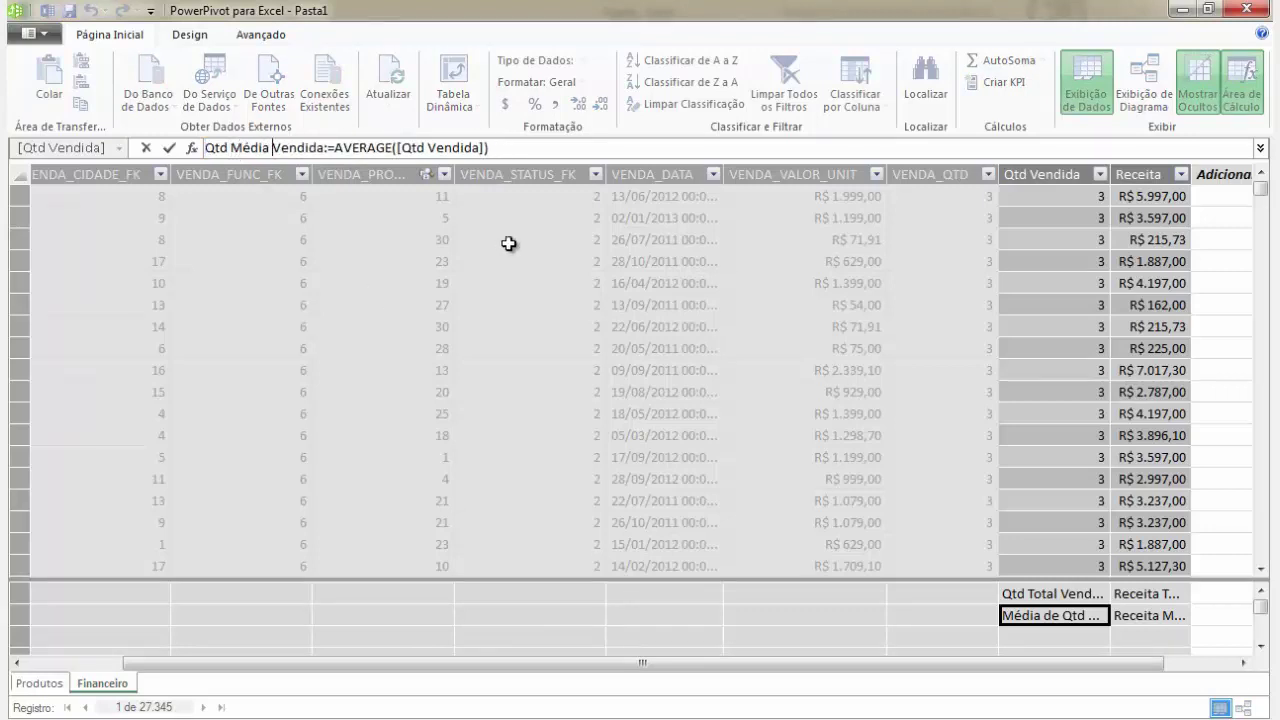
pyautogui.press('Return')
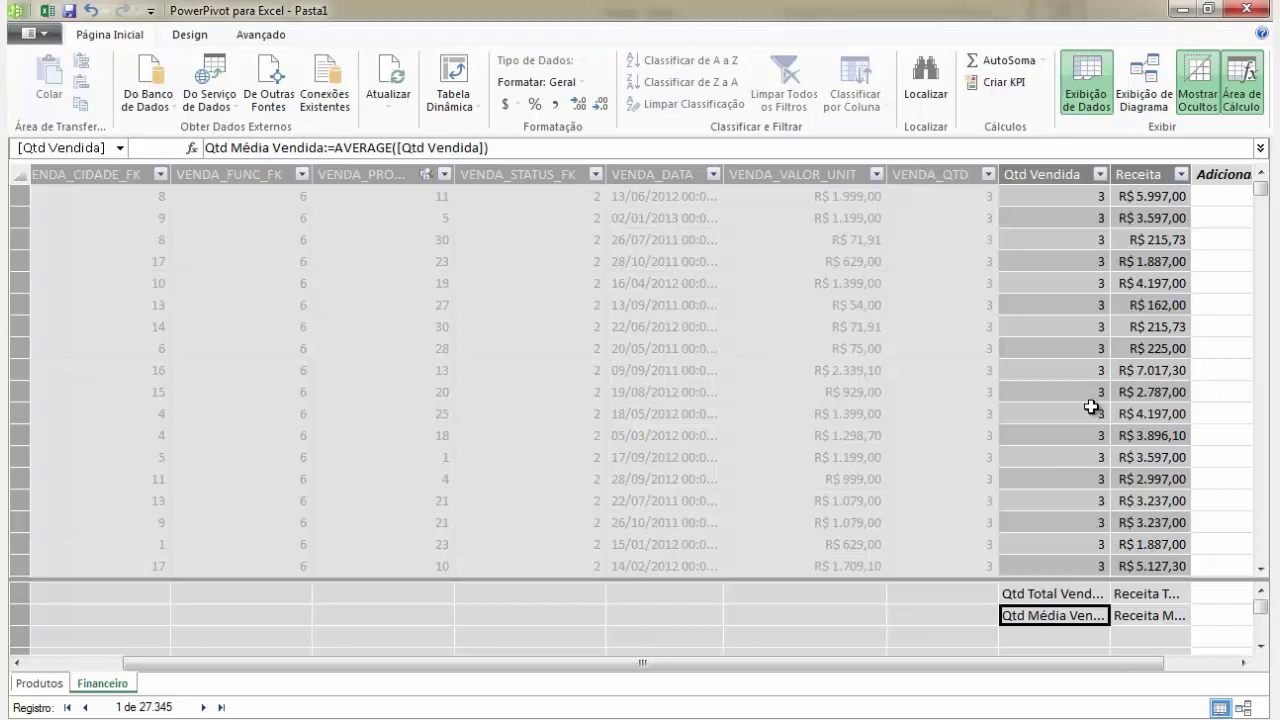
# - Create a PivotTable from the data model on a new Excel worksheet, with PROD_NOME from Produtos as the row labels
pyautogui.click(462, 106)
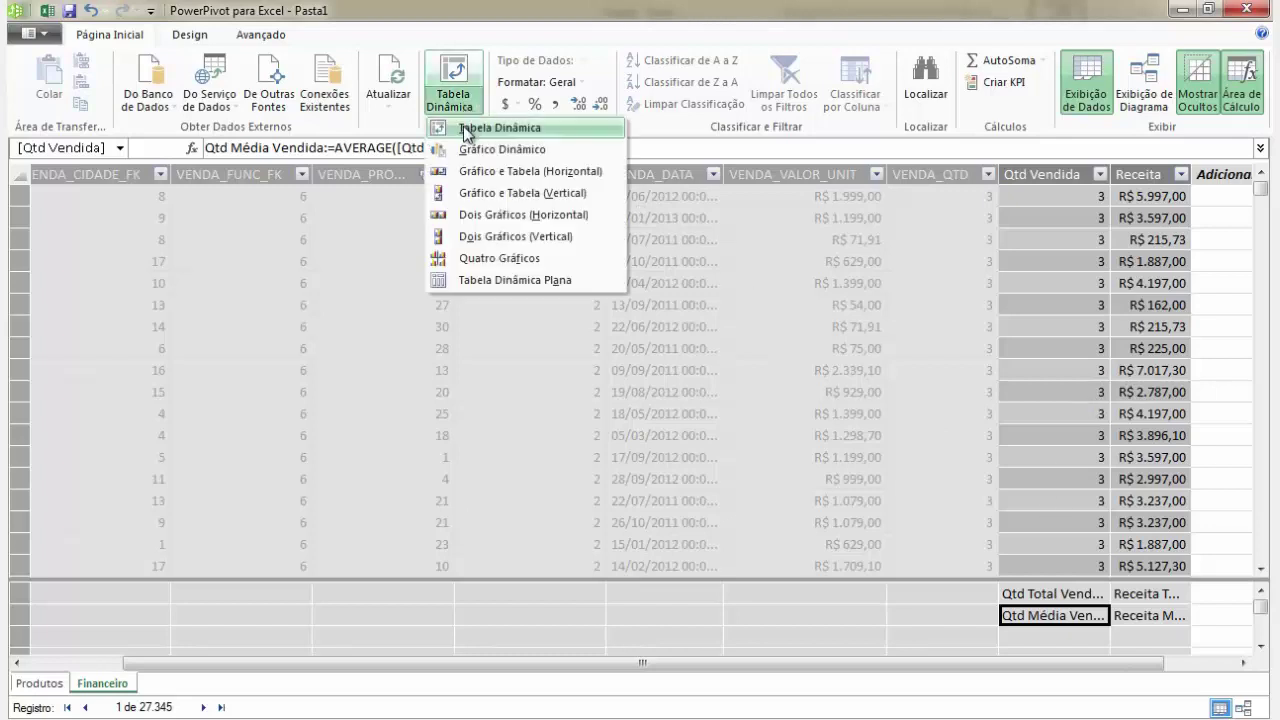
pyautogui.click(463, 128)
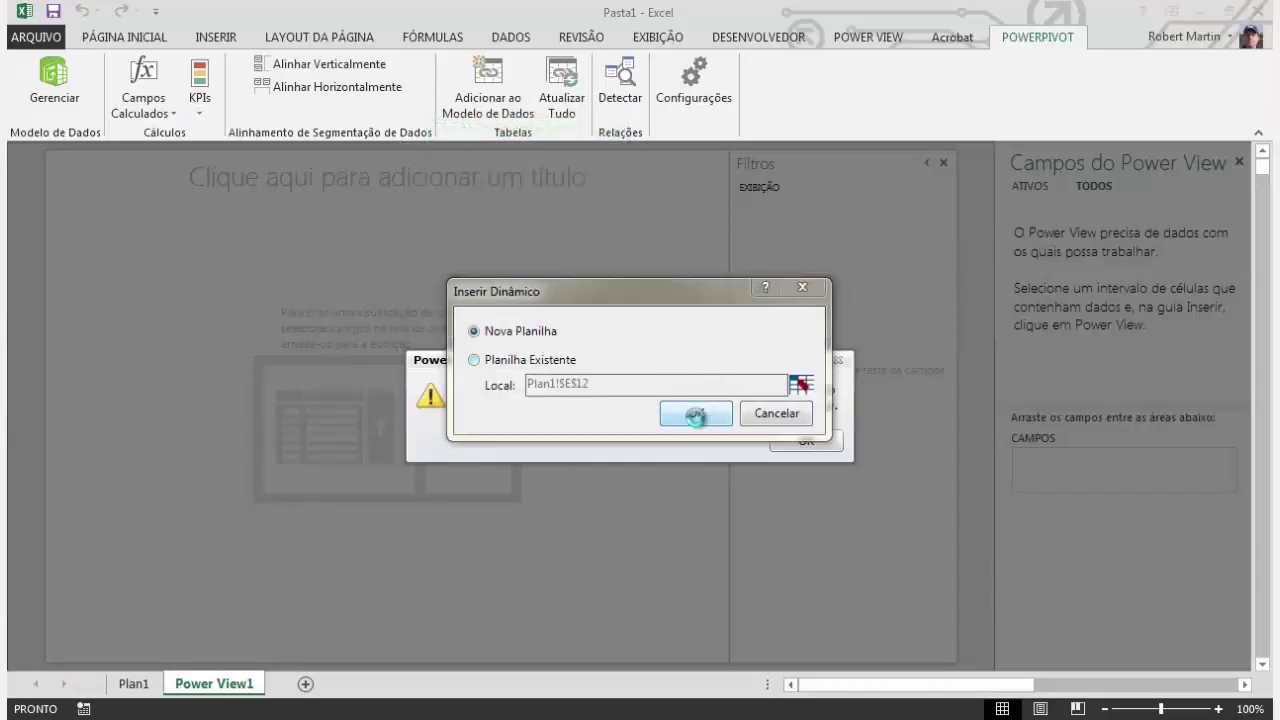
pyautogui.click(694, 415)
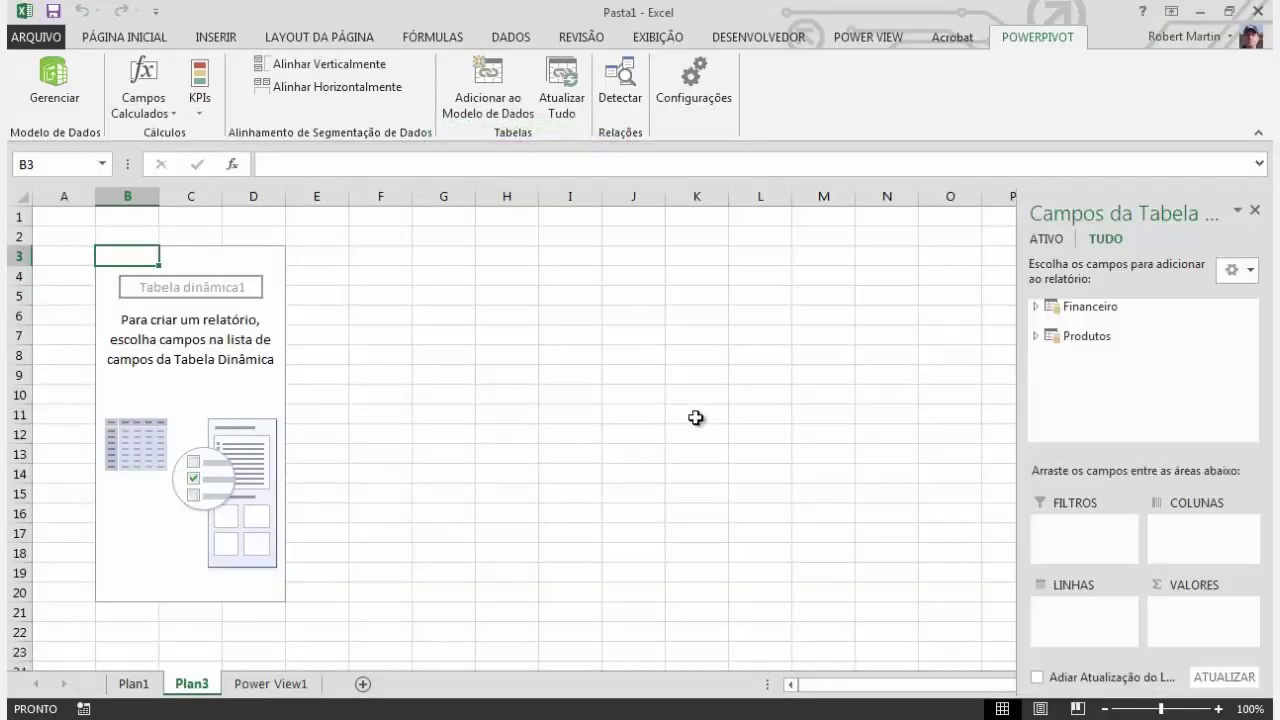
pyautogui.click(1036, 336)
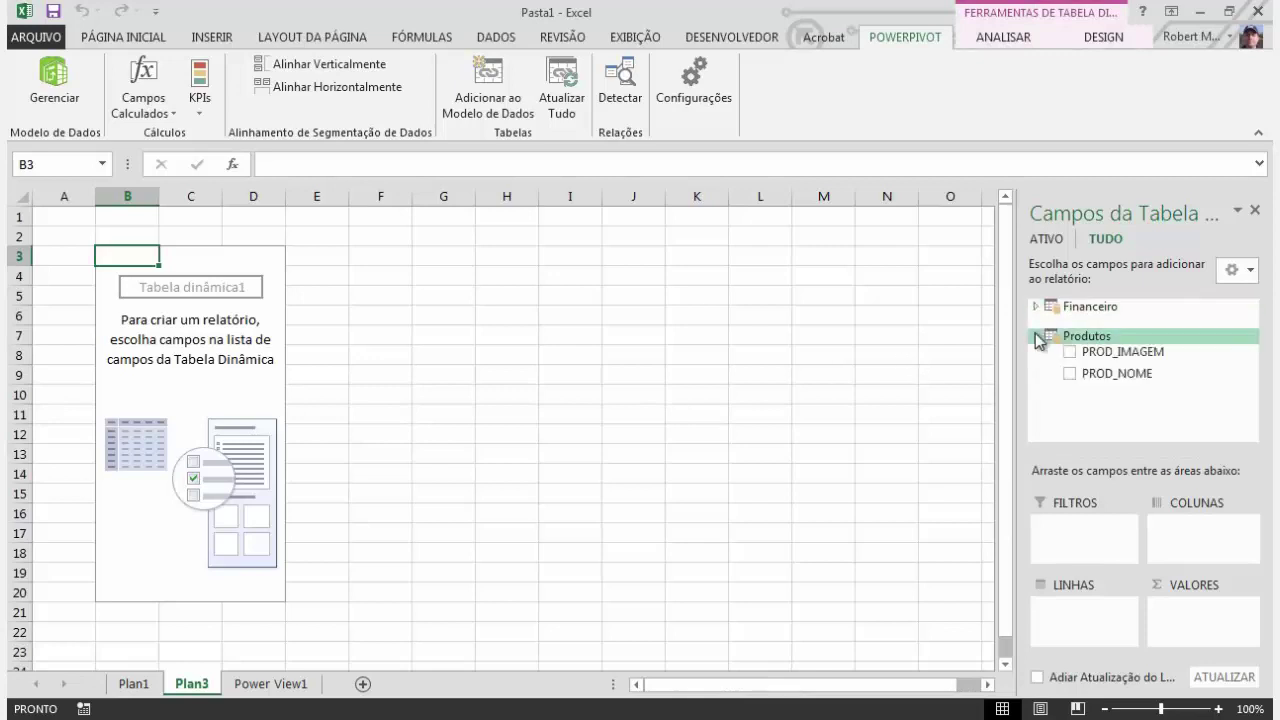
pyautogui.click(1071, 376)
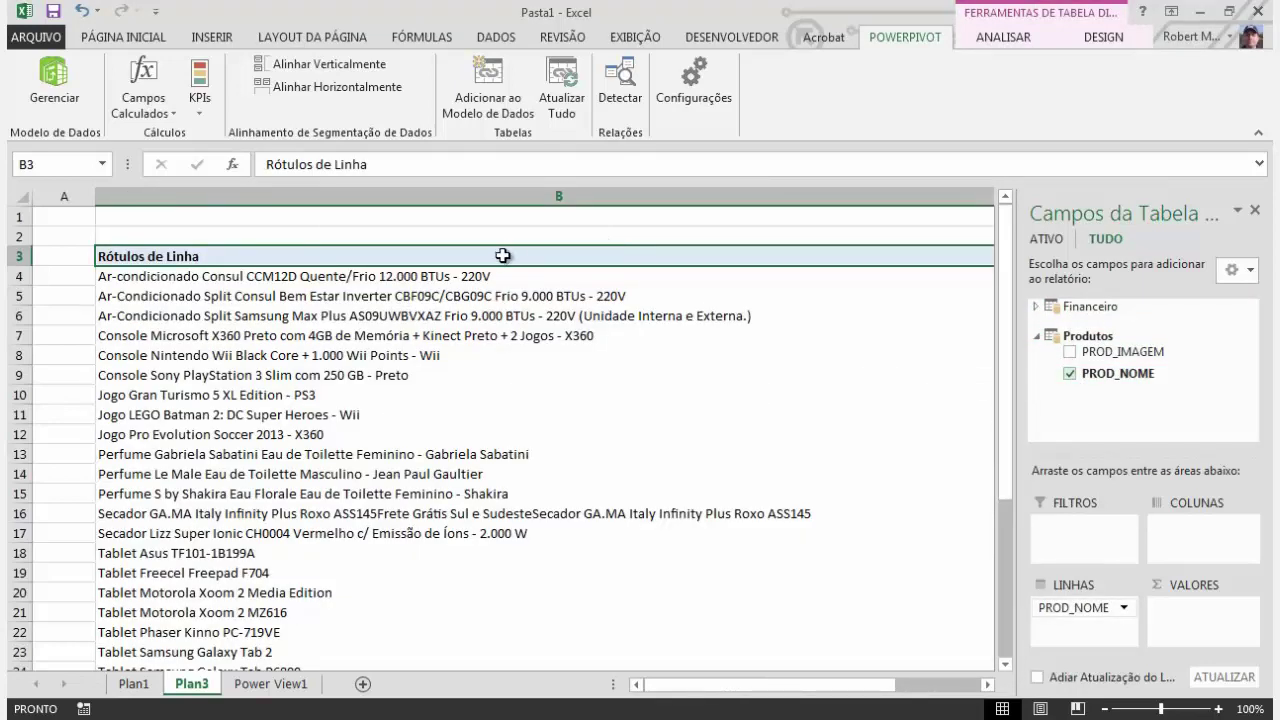
# - Narrow column B to about half its width and turn off automatic column-width adjustment on update in the PivotTable options
pyautogui.click(487, 200)
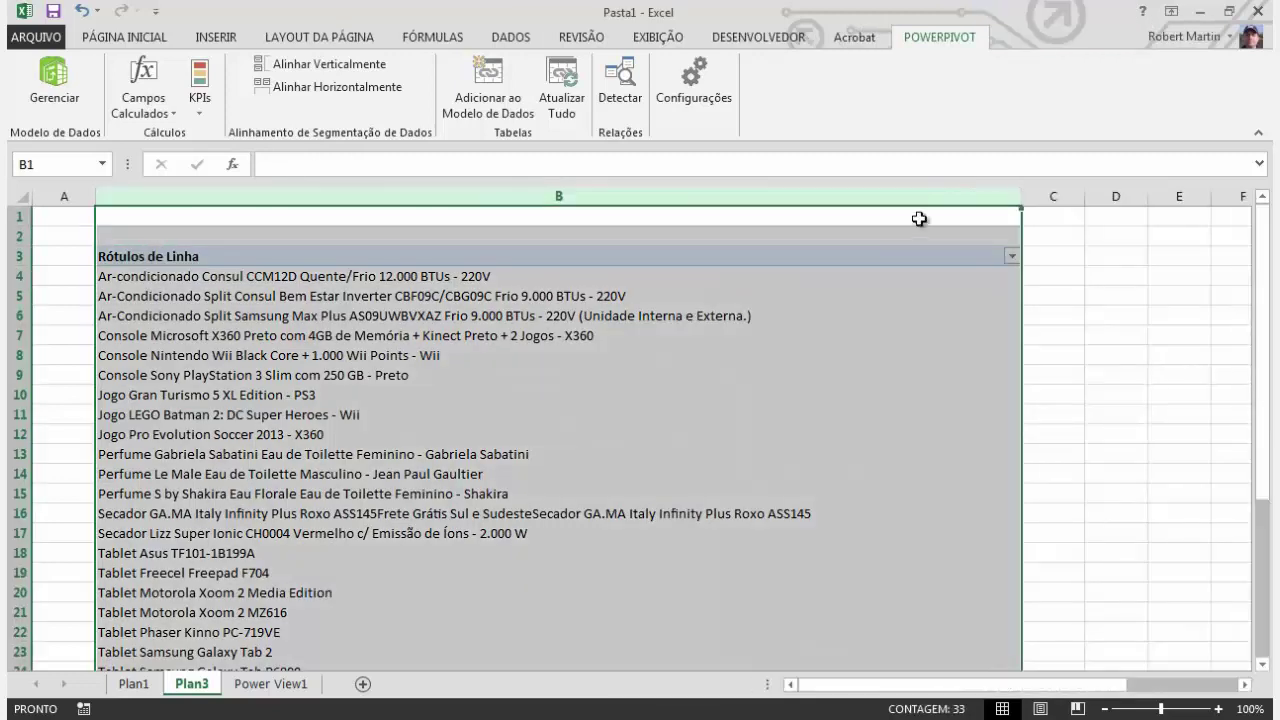
pyautogui.moveTo(1021, 196); pyautogui.dragTo(531, 244)
pyautogui.click(330, 300)
pyautogui.rightClick(330, 300)
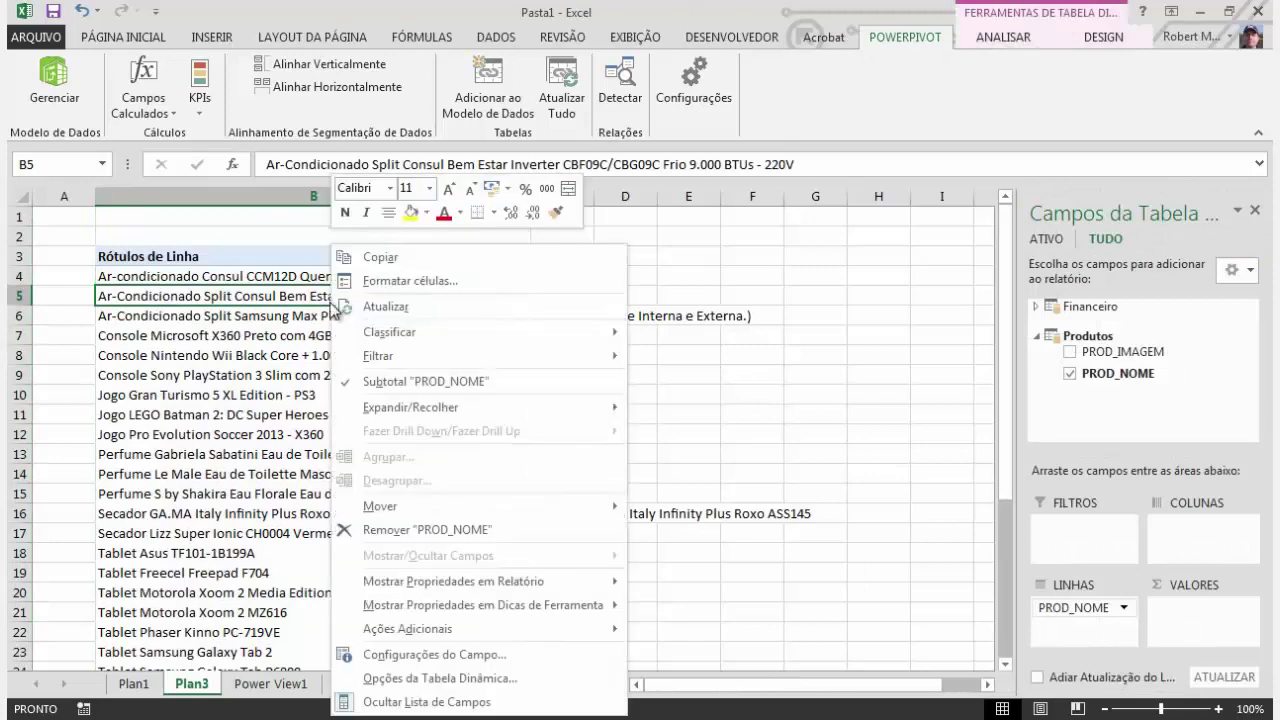
pyautogui.click(420, 677)
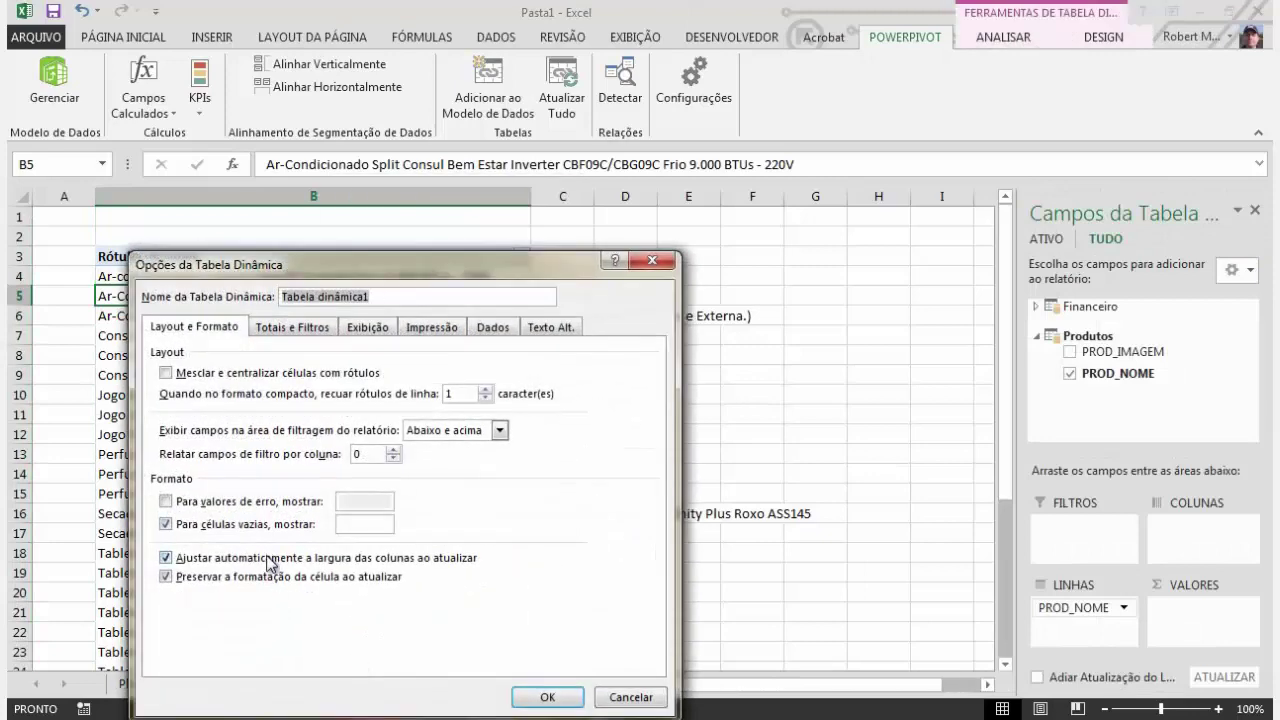
pyautogui.click(267, 560)
pyautogui.press('Return')
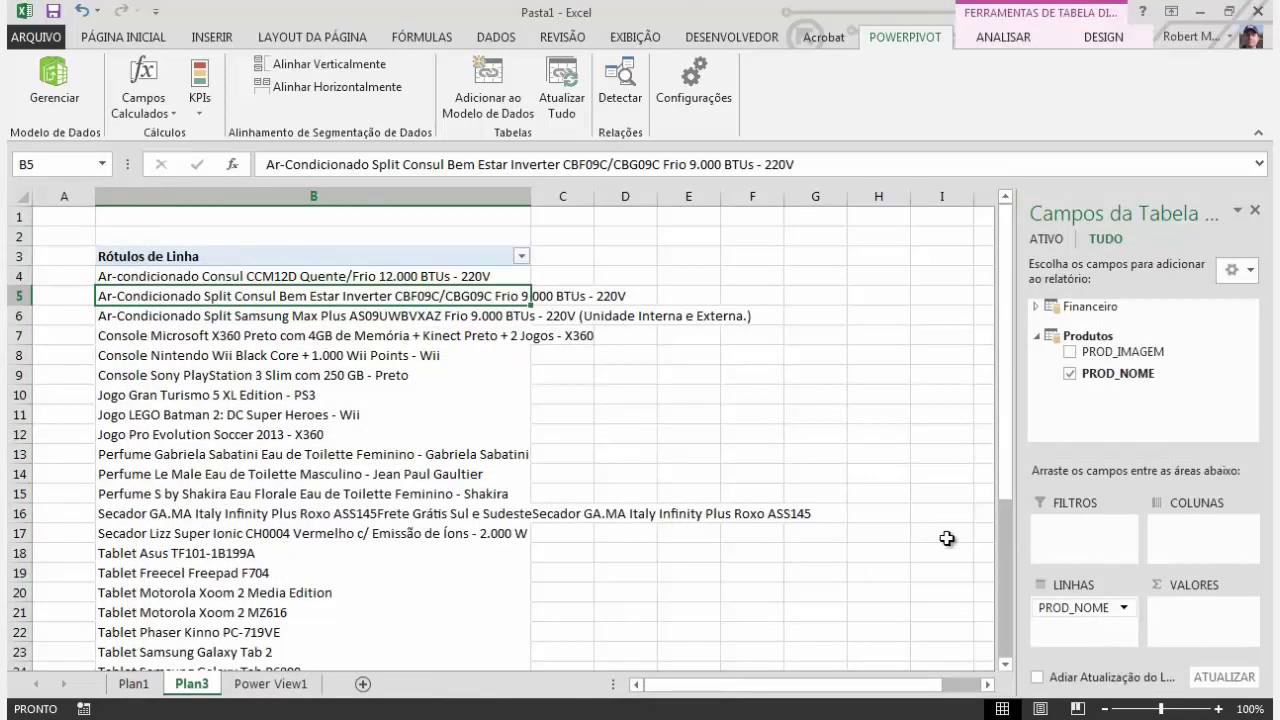
# - Add the Qtd Média Vendida measure from Financeiro to the PivotTable values and check the averages per product
pyautogui.click(1035, 306)
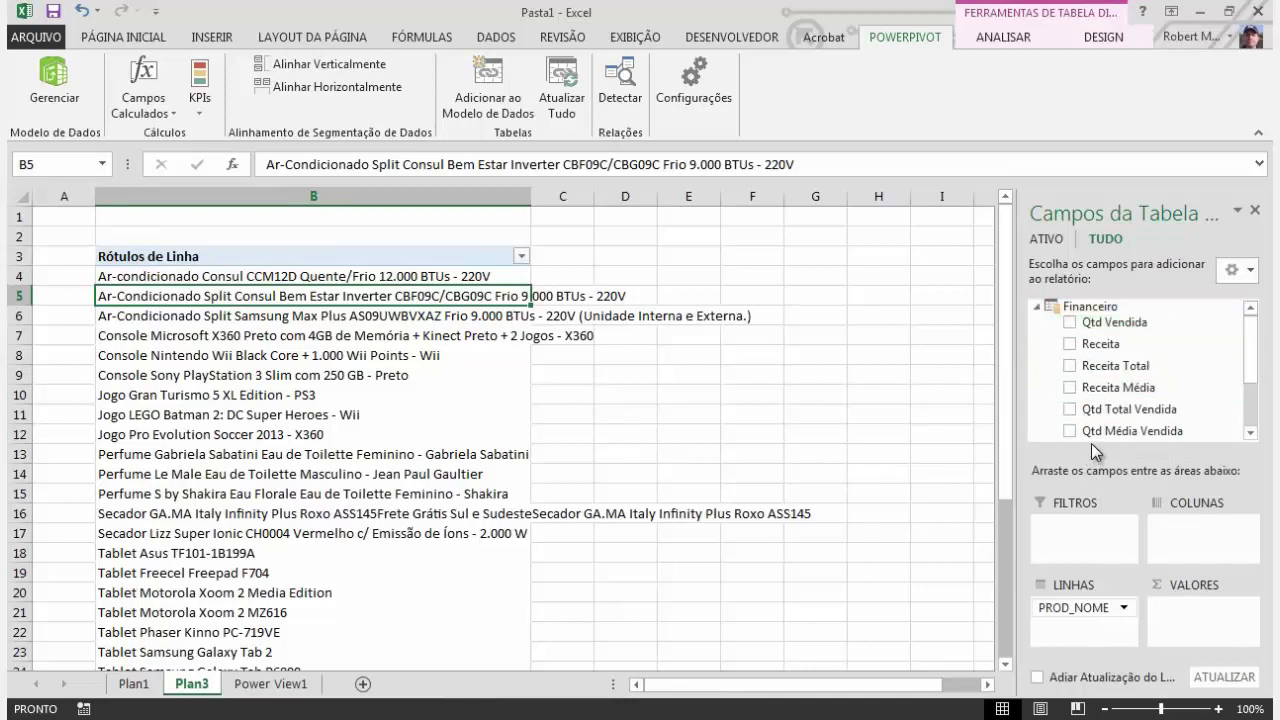
pyautogui.moveTo(1091, 456); pyautogui.dragTo(1092, 508)
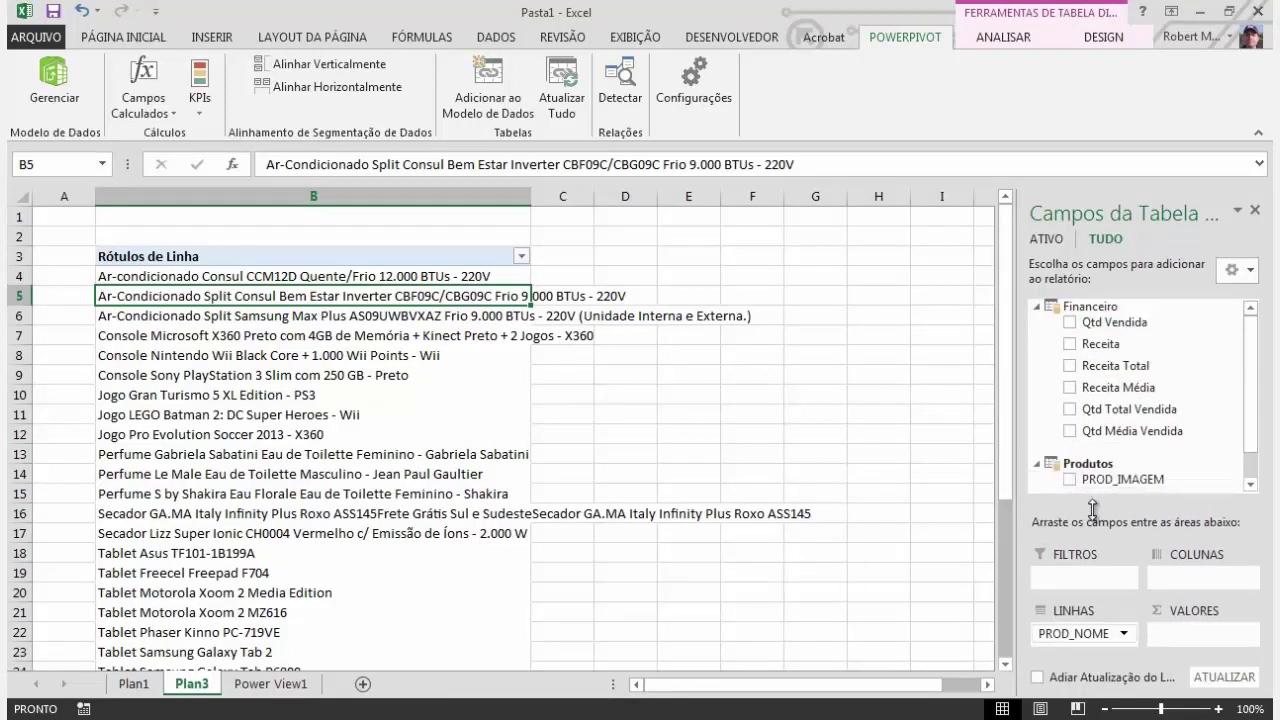
pyautogui.click(1070, 430)
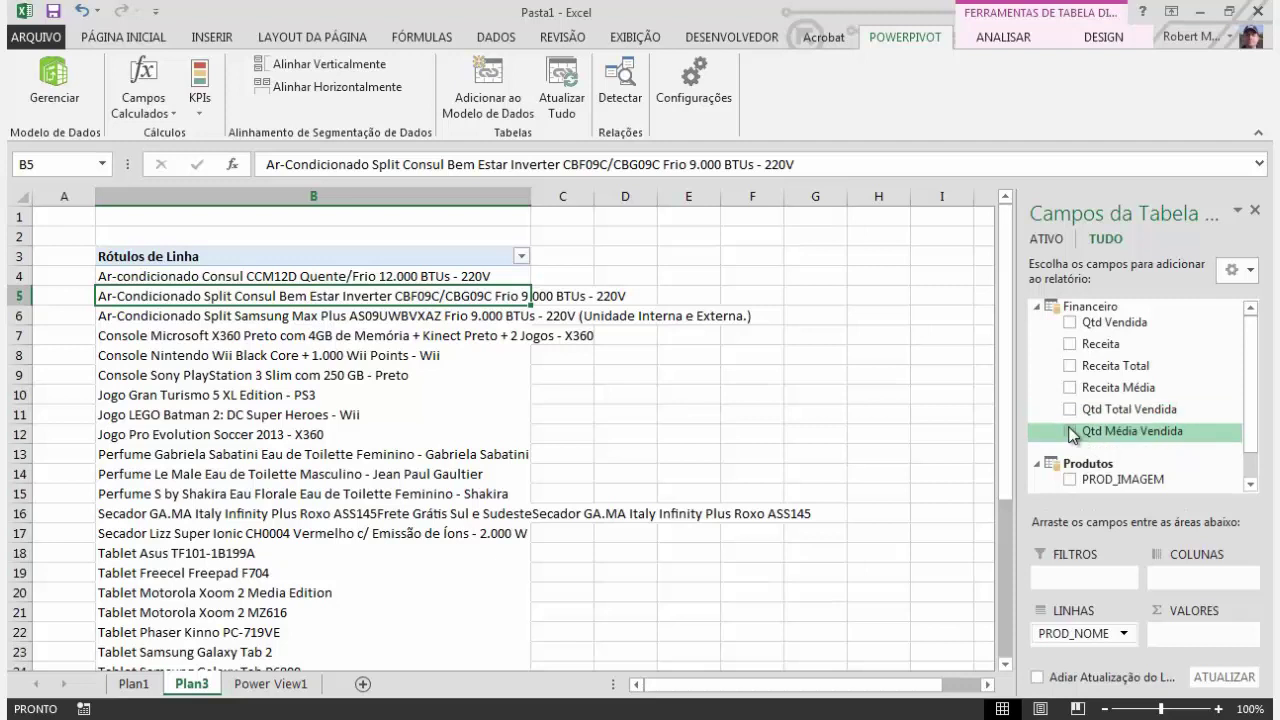
pyautogui.click(560, 276)
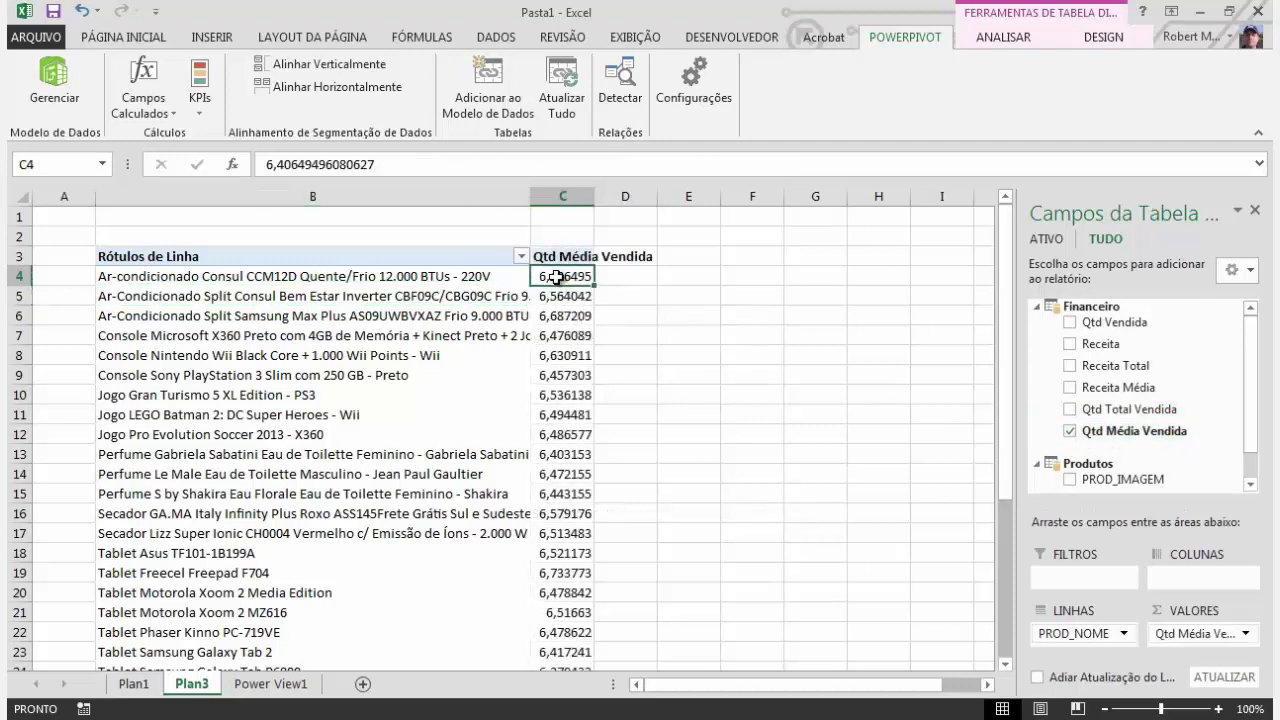
pyautogui.moveTo(561, 460)
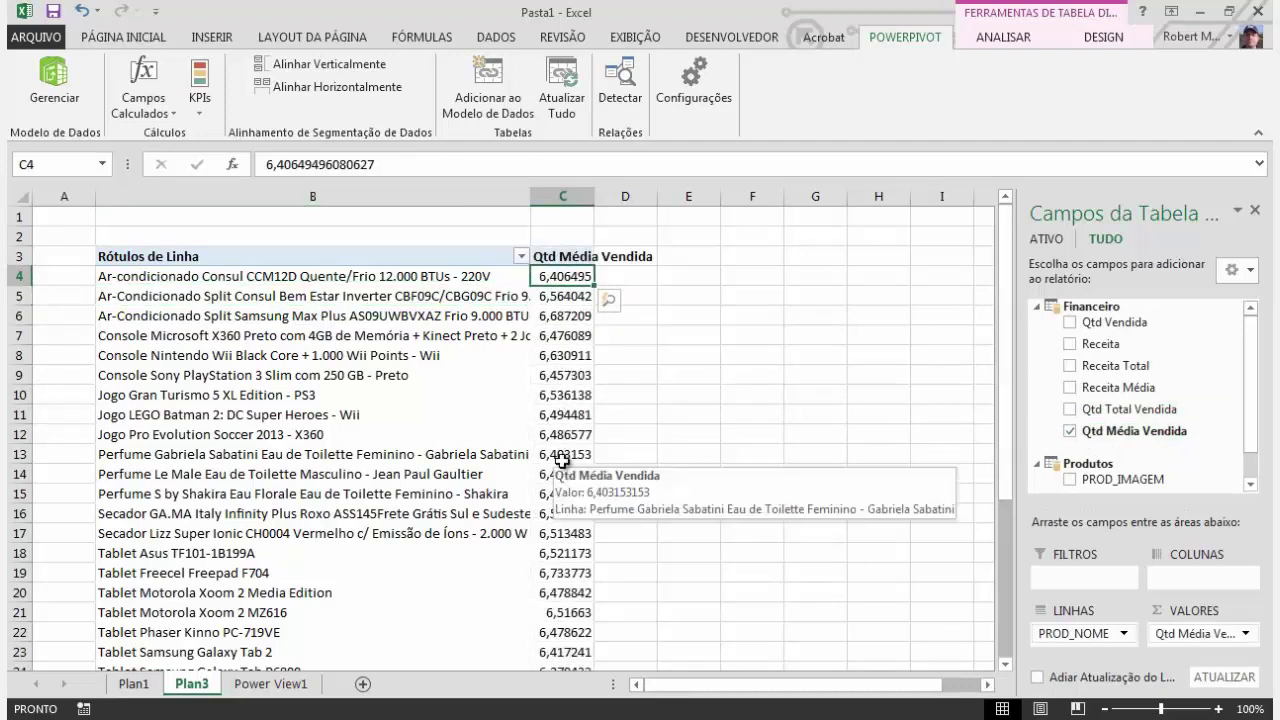
# - Create a table with PROD_IMAGEM from Produtos on the Power View1 sheet and allow the blocked external images
pyautogui.click(285, 684)
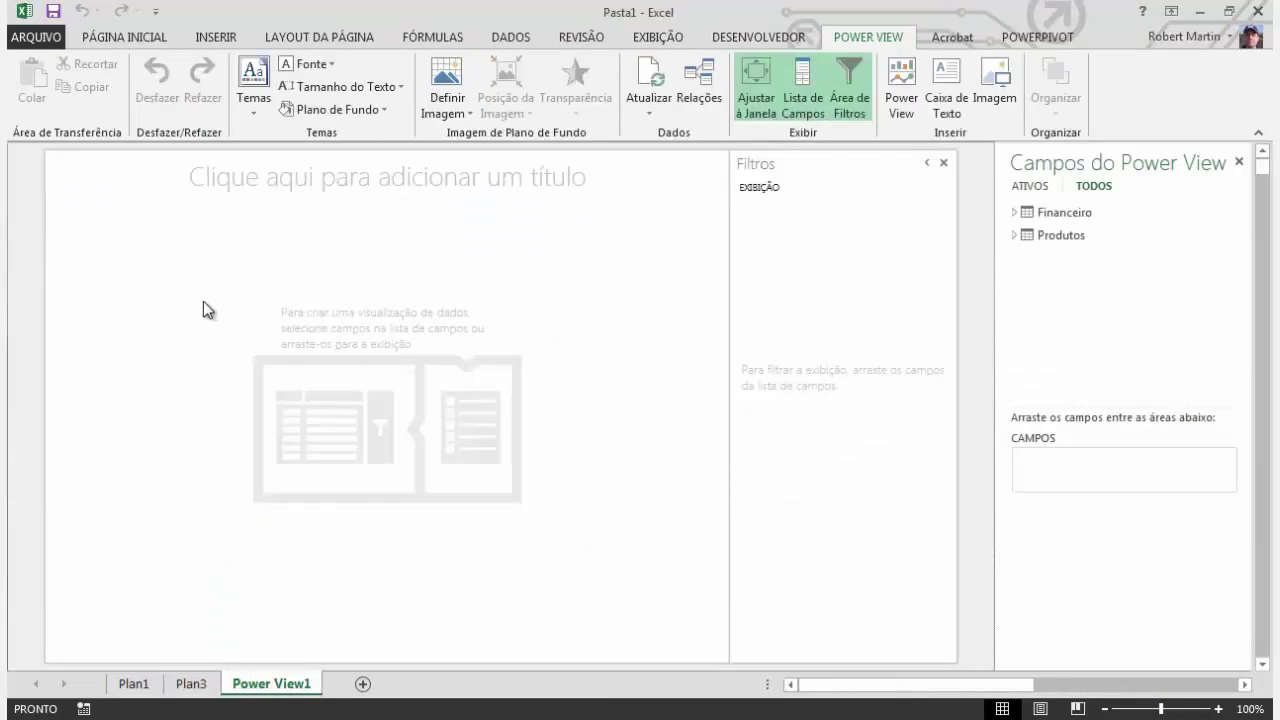
pyautogui.click(1014, 236)
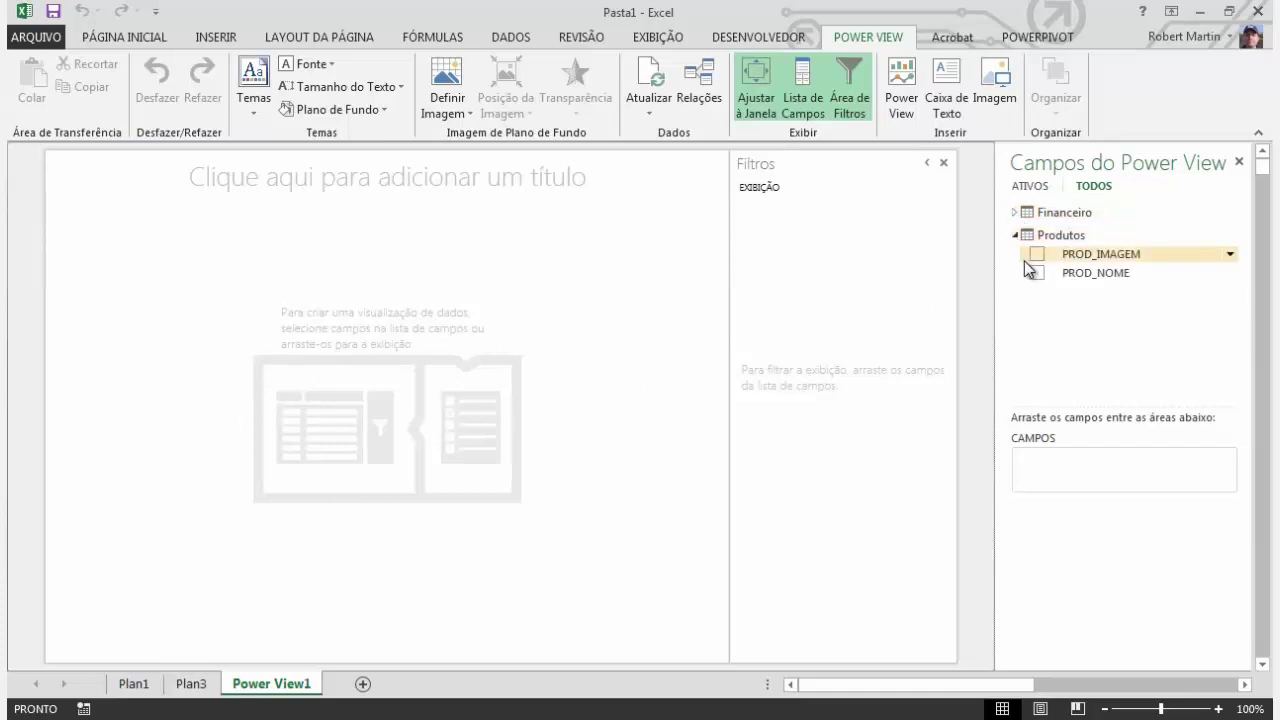
pyautogui.click(1037, 255)
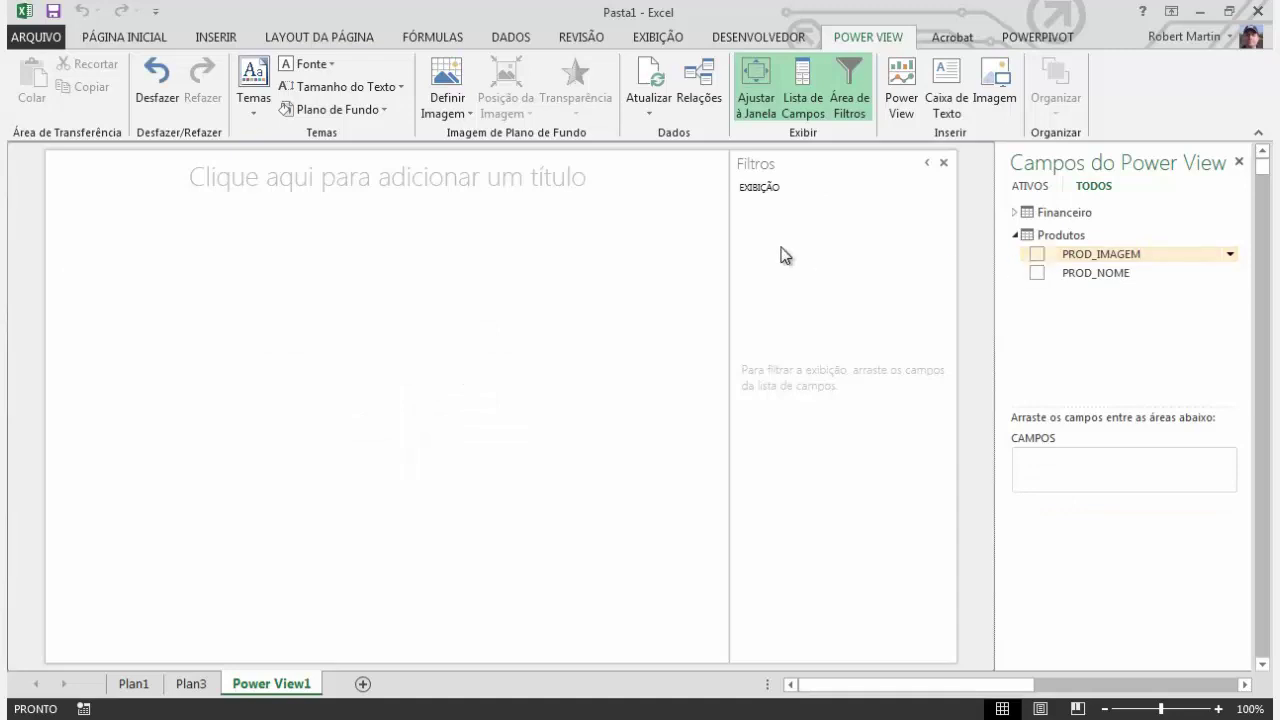
pyautogui.click(1037, 254)
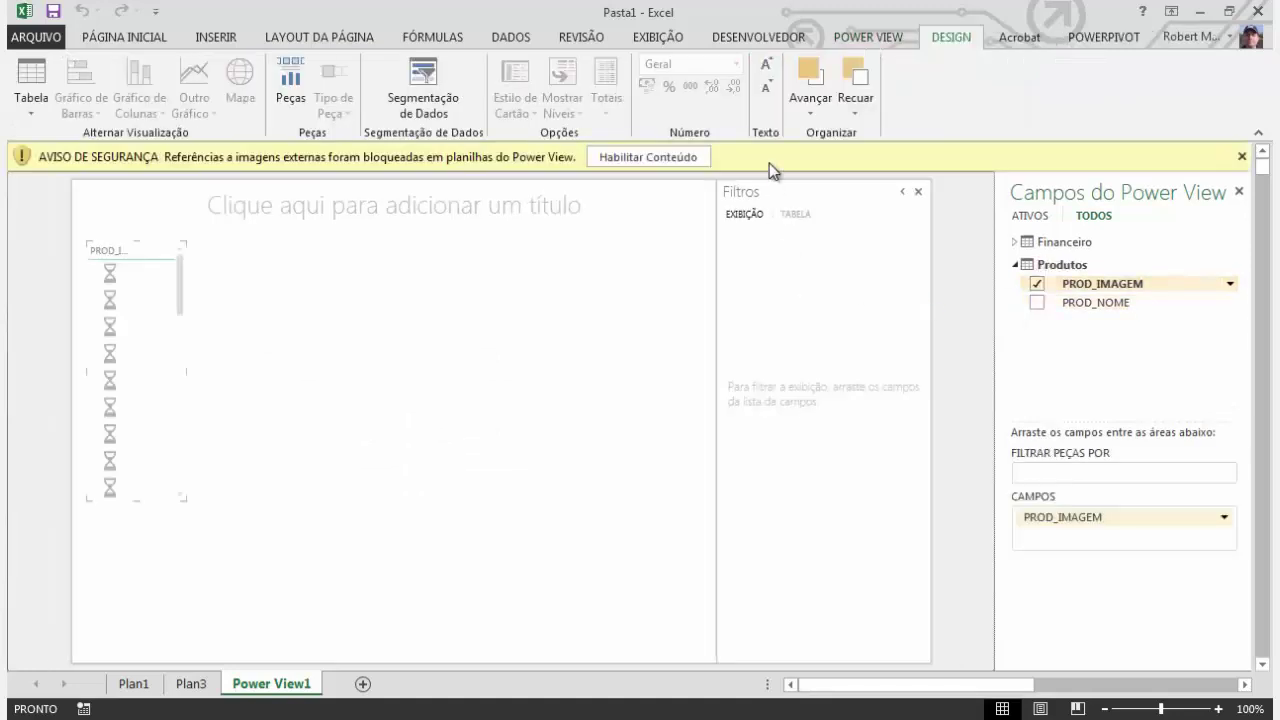
pyautogui.click(656, 157)
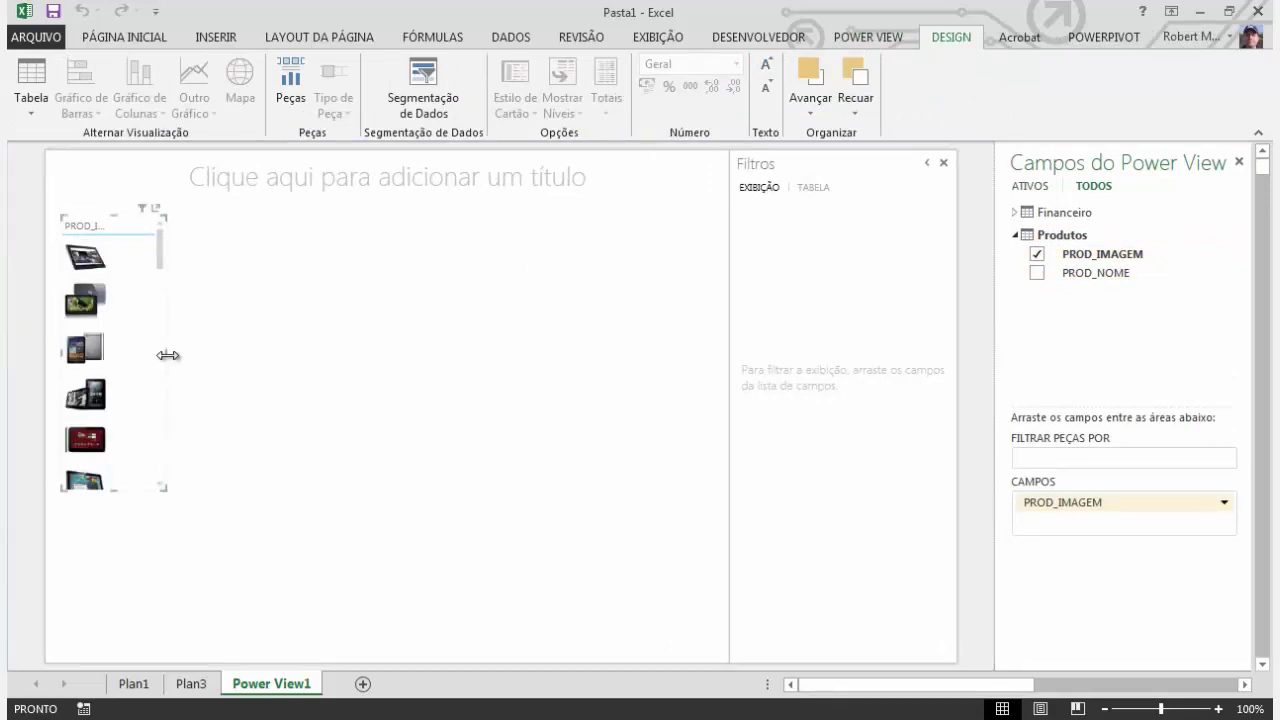
# - Enlarge the Power View image table in width and height and add the Qtd Média Vendida measure from Financeiro to it
pyautogui.moveTo(167, 357); pyautogui.dragTo(291, 380)
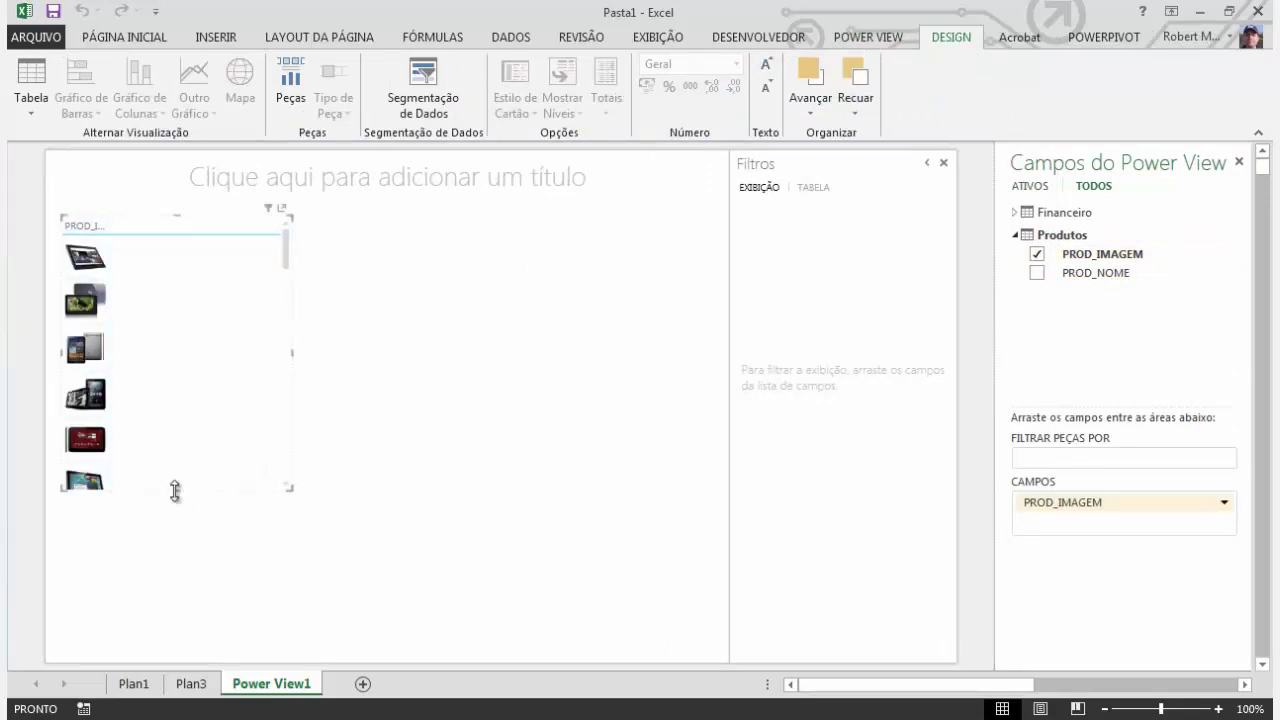
pyautogui.moveTo(175, 490); pyautogui.dragTo(178, 557)
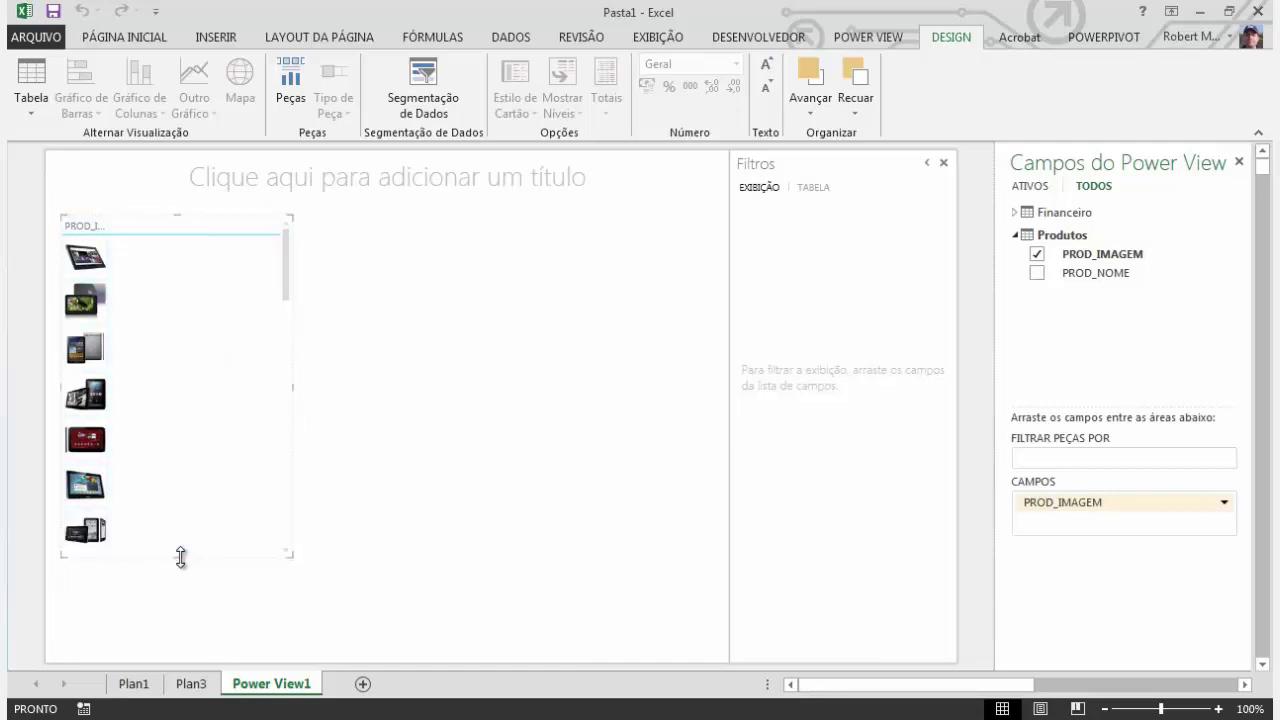
pyautogui.click(1013, 213)
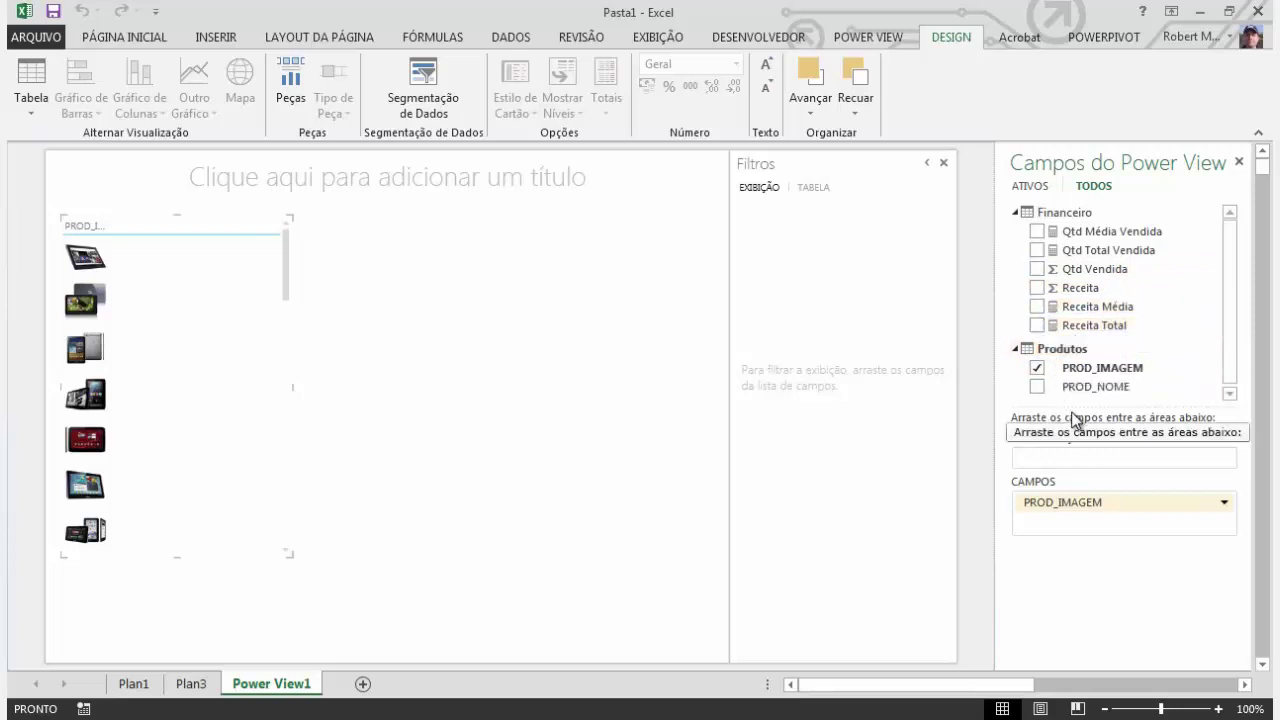
pyautogui.click(1036, 231)
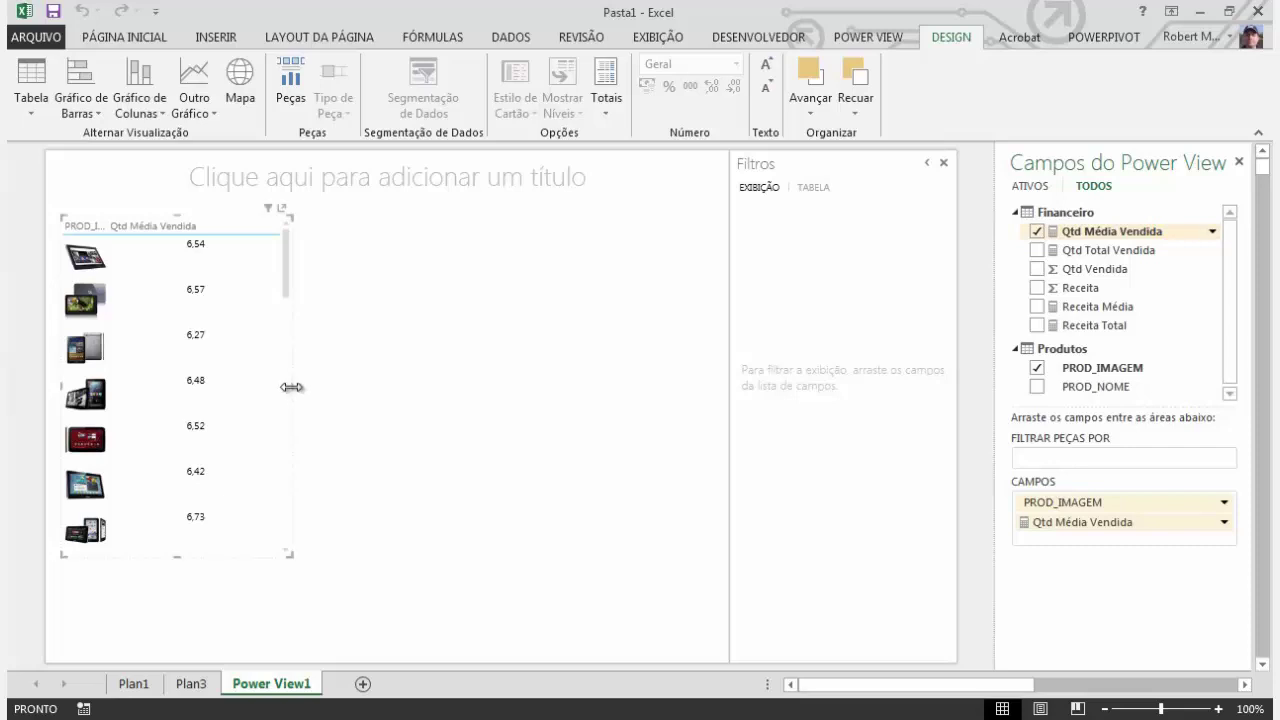
pyautogui.moveTo(291, 387); pyautogui.dragTo(314, 390)
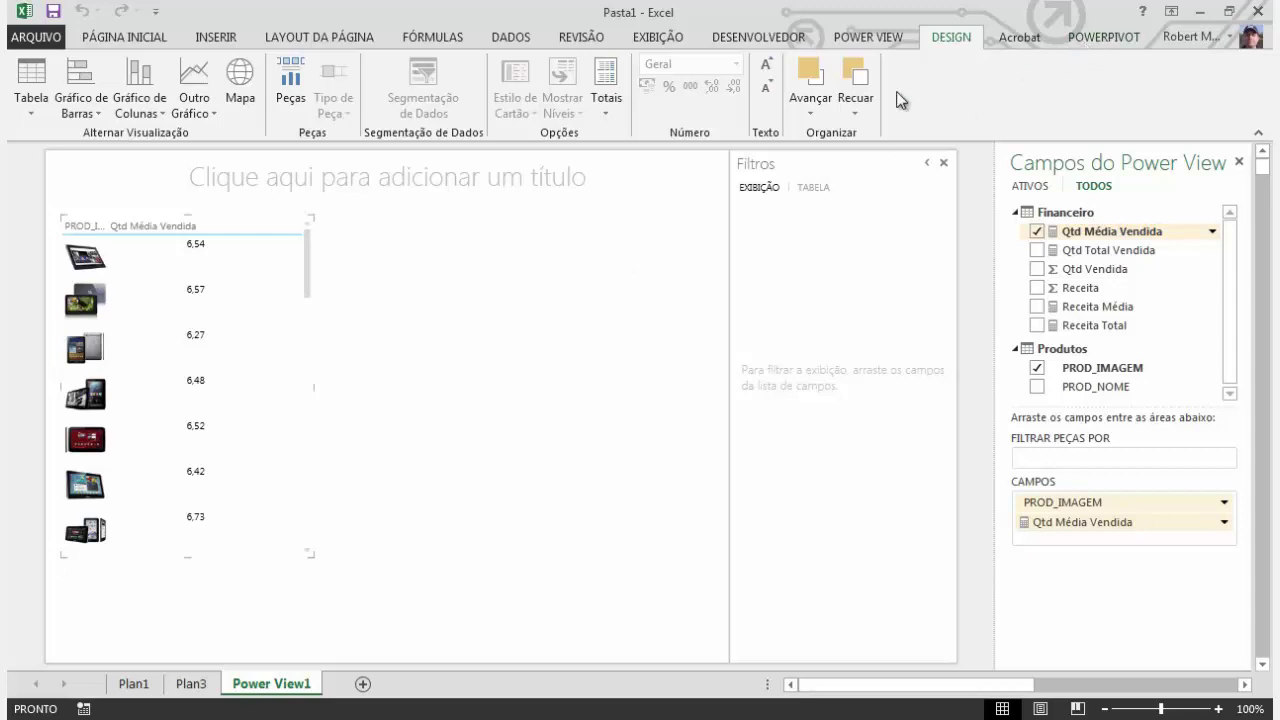
# - Start a KPI on the Qtd Média Vendida measure in the PowerPivot window with an absolute target value of 6,5
pyautogui.click(1105, 38)
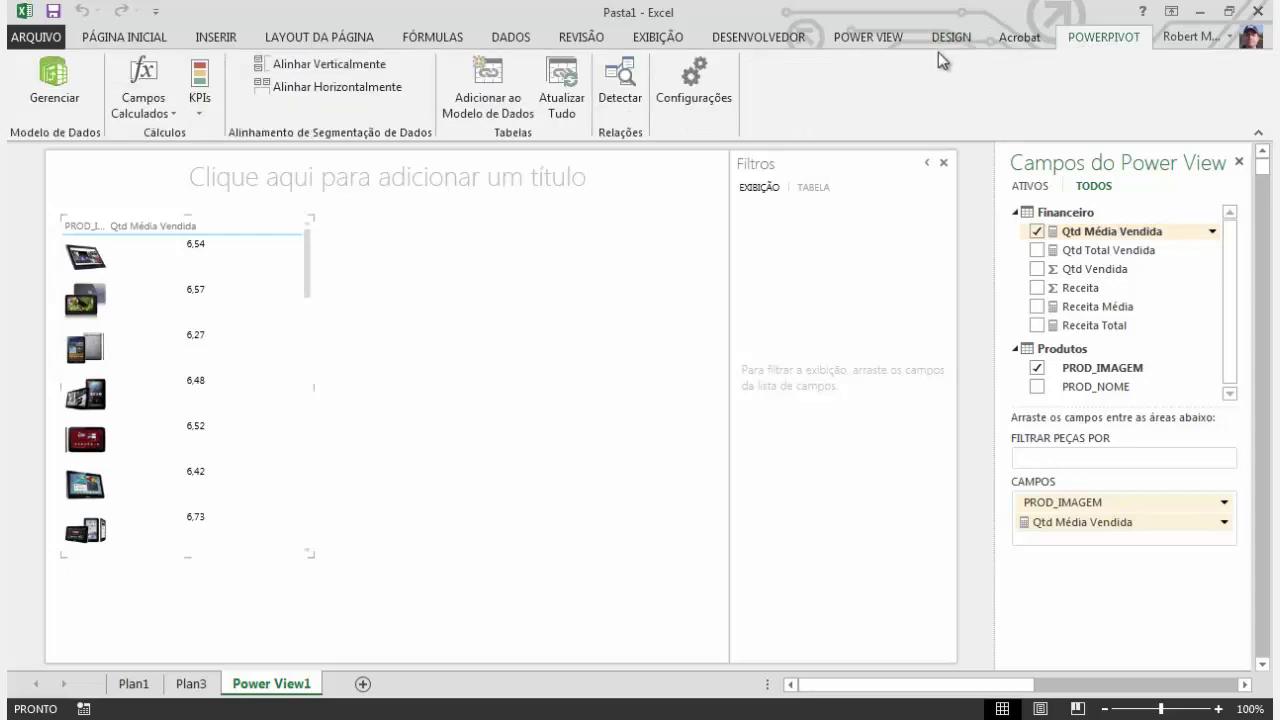
pyautogui.click(55, 95)
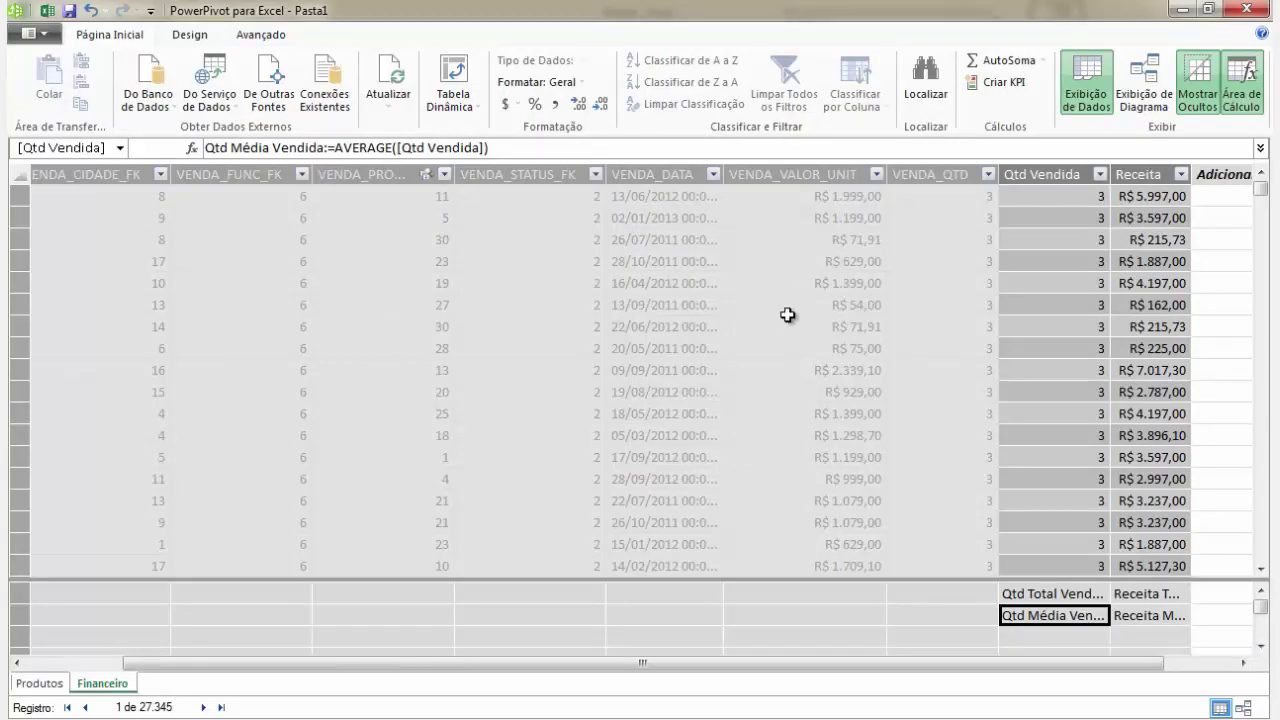
pyautogui.click(987, 88)
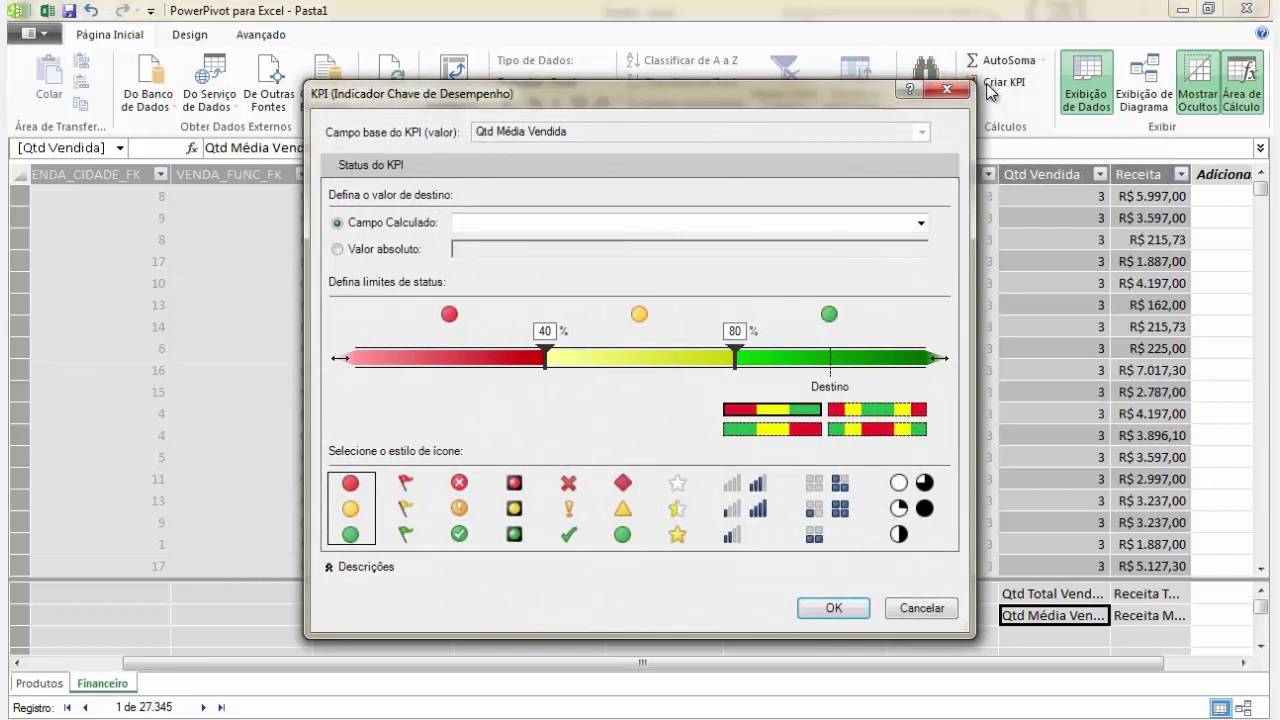
pyautogui.click(415, 254)
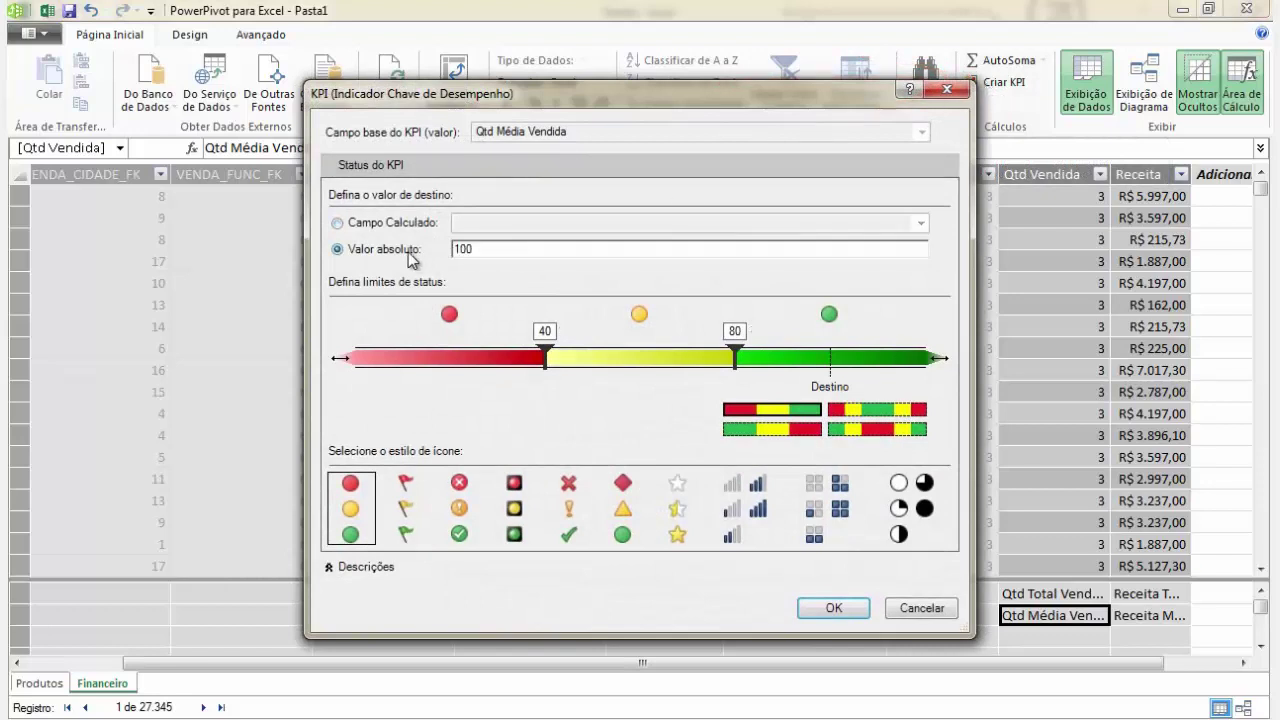
pyautogui.moveTo(481, 251); pyautogui.dragTo(434, 252)
pyautogui.write('6,5')
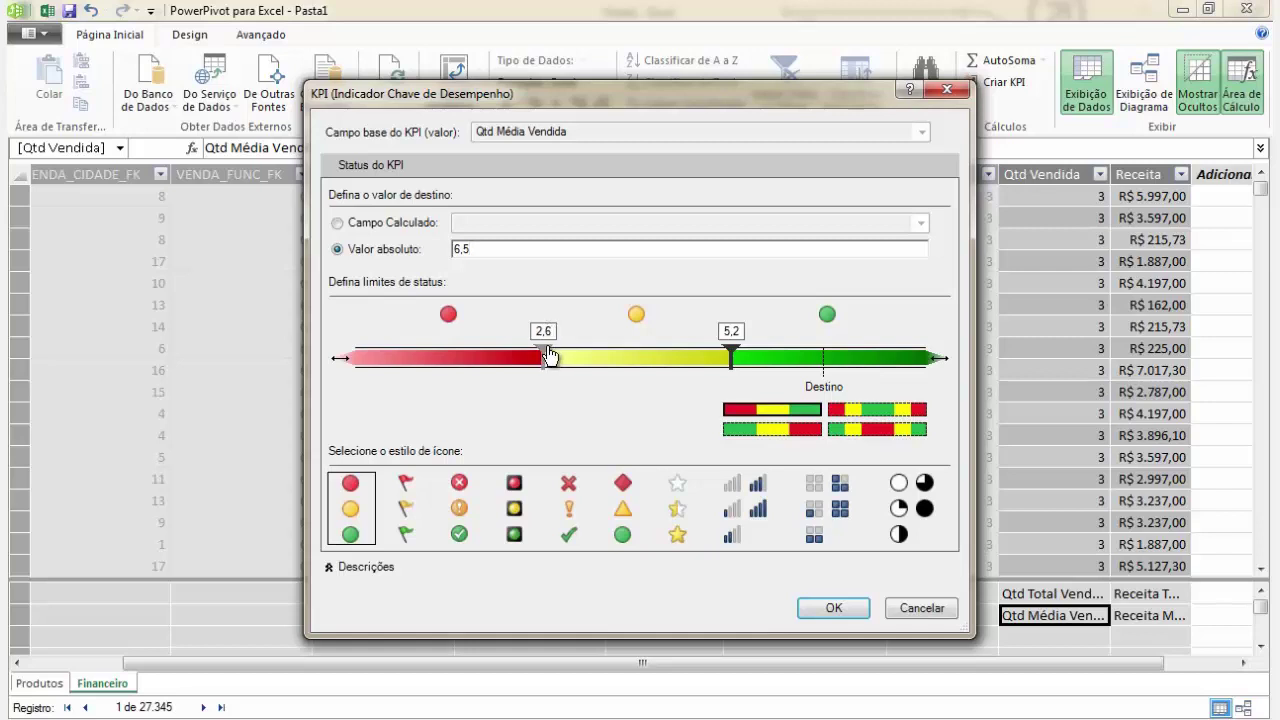
# - Set the KPI's status thresholds to 6 for the lower limit and 6,6 for the upper limit
pyautogui.moveTo(546, 357); pyautogui.dragTo(590, 366)
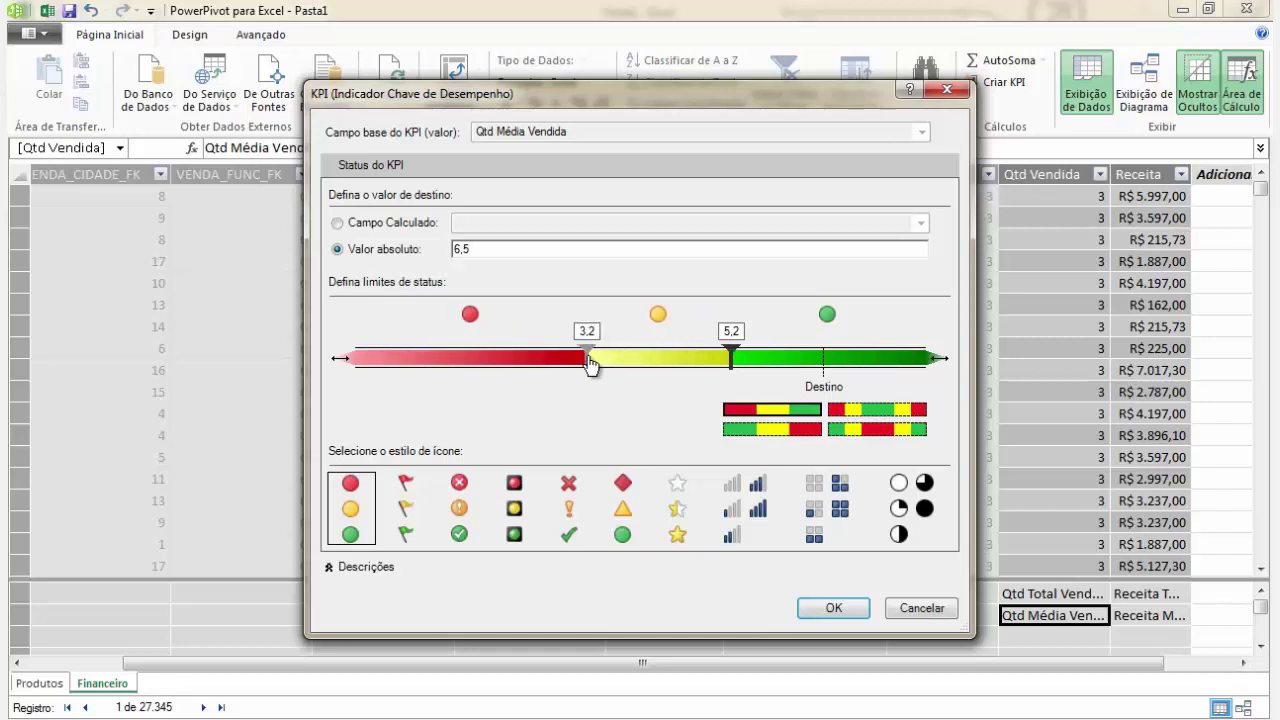
pyautogui.click(588, 331)
pyautogui.write('6')
pyautogui.press('Return')
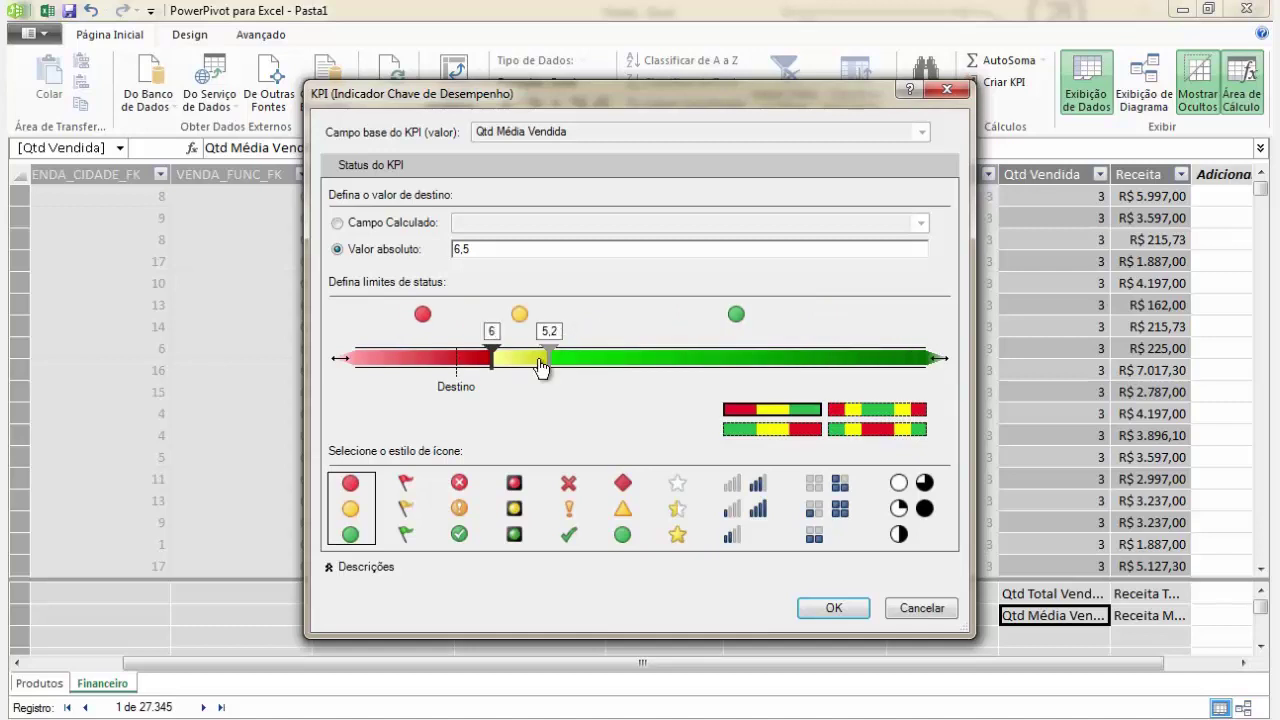
pyautogui.click(543, 331)
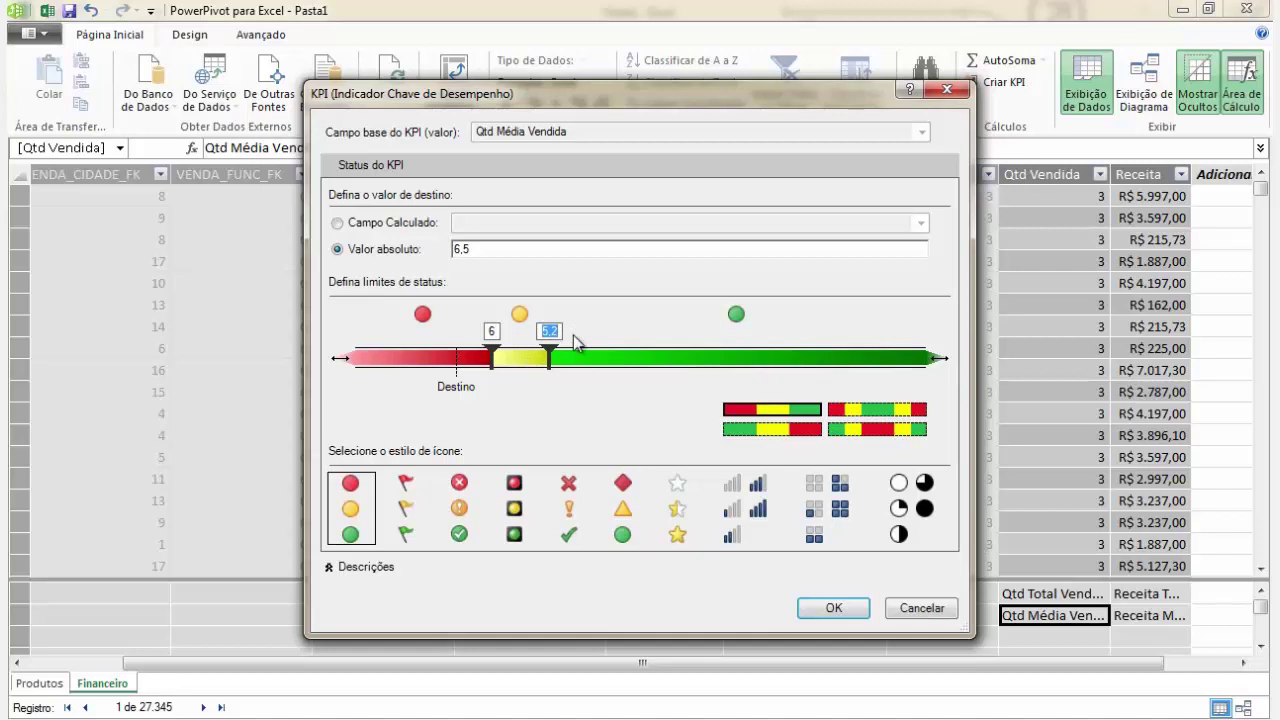
pyautogui.write('7')
pyautogui.press('Return')
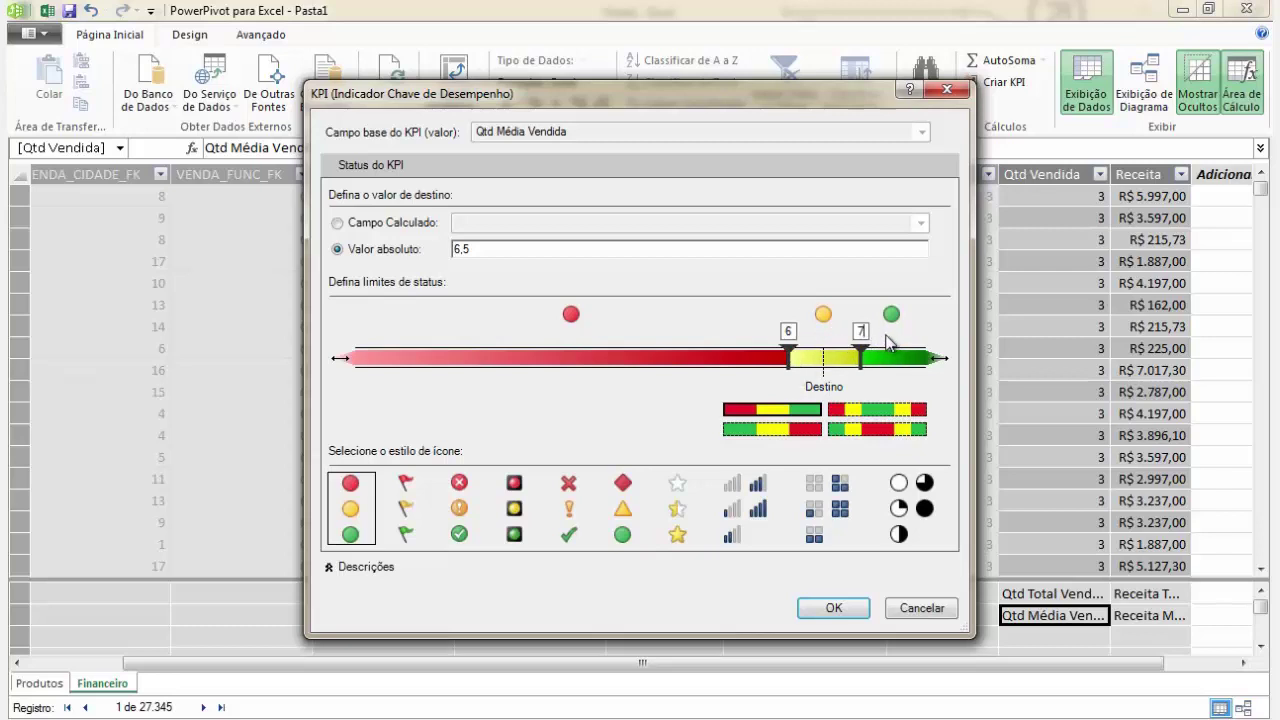
pyautogui.press('BackSpace')
pyautogui.write('6,6')
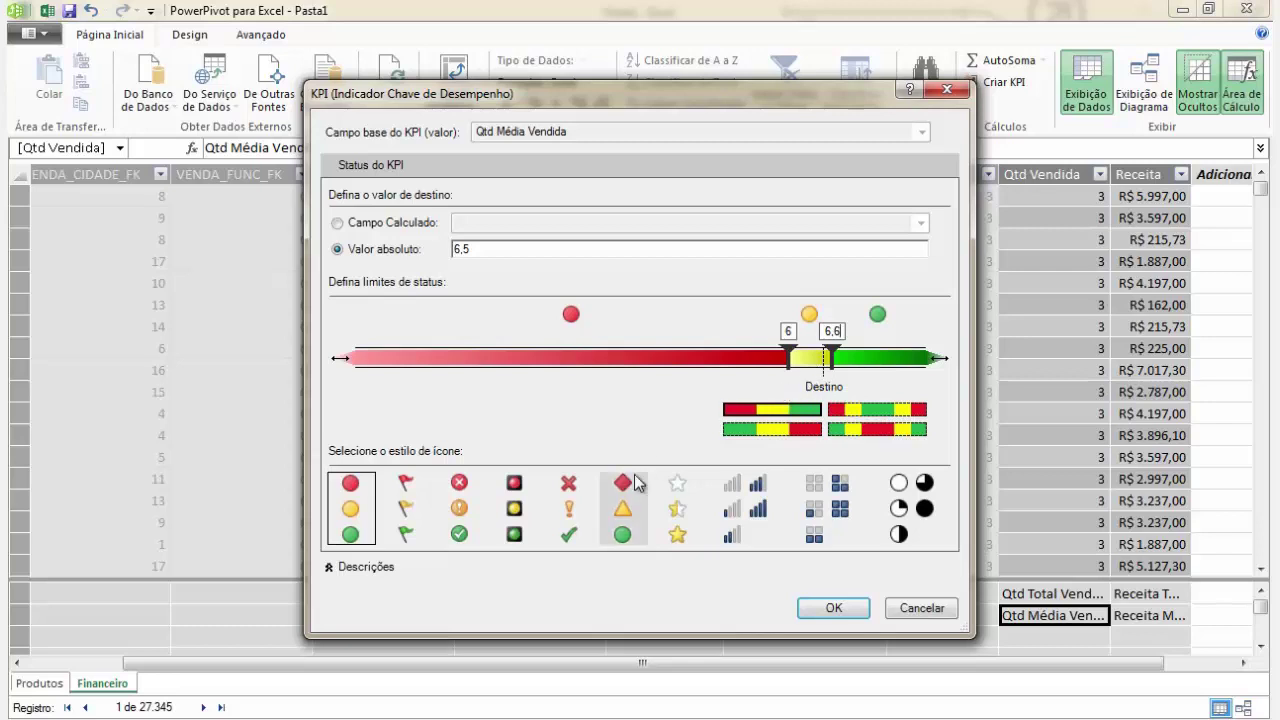
# - Finish the KPI with the coloured flag icon style and apply the data model changes to the Power View sheet in Excel
pyautogui.click(407, 526)
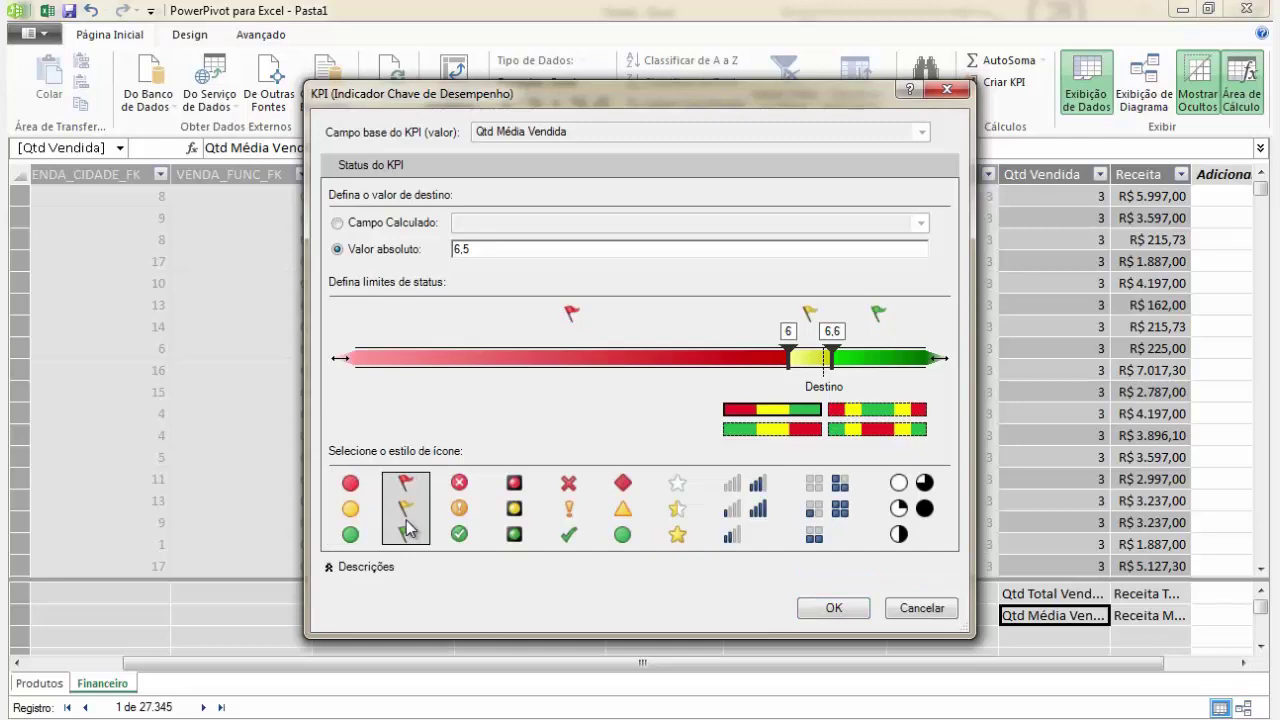
pyautogui.click(823, 612)
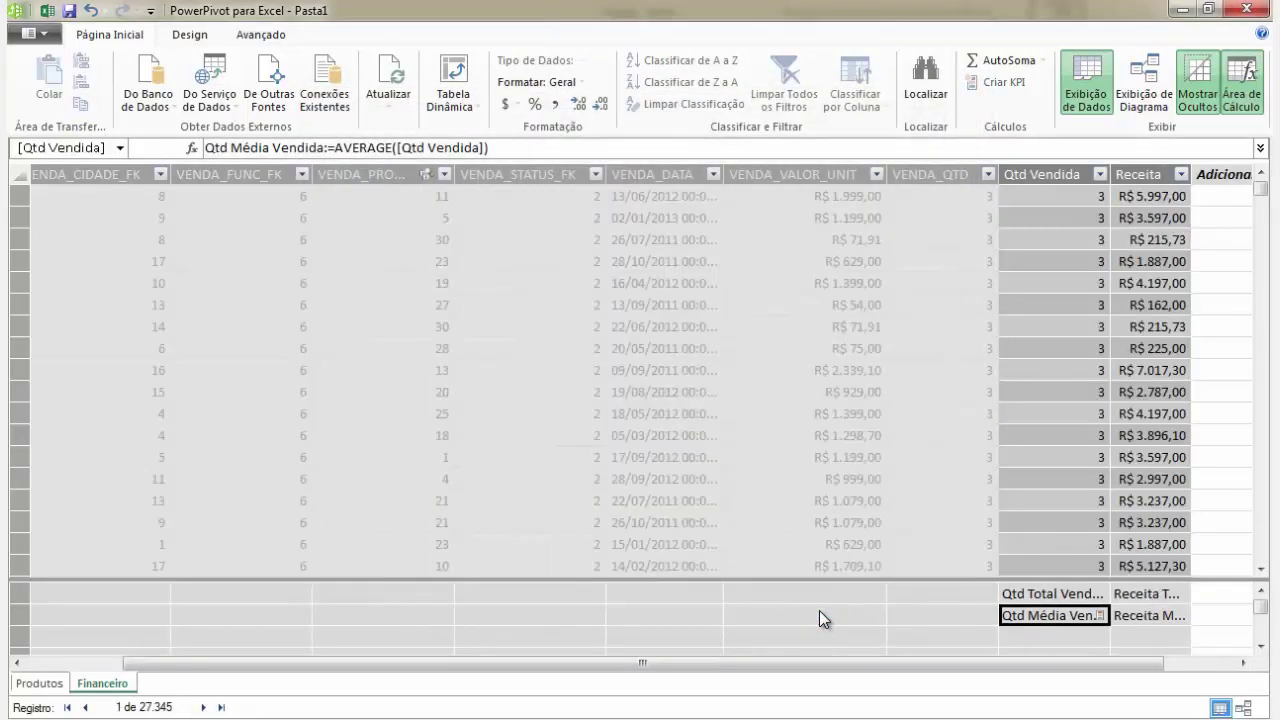
pyautogui.click(1245, 10)
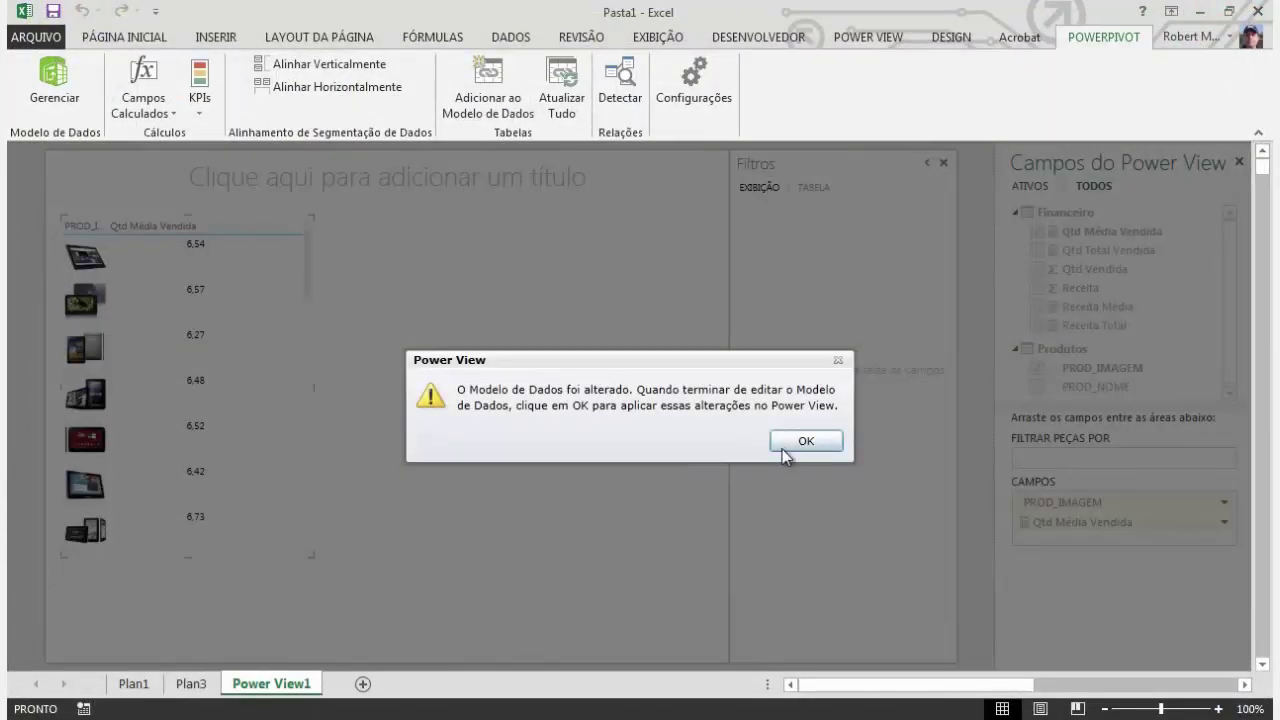
pyautogui.click(772, 448)
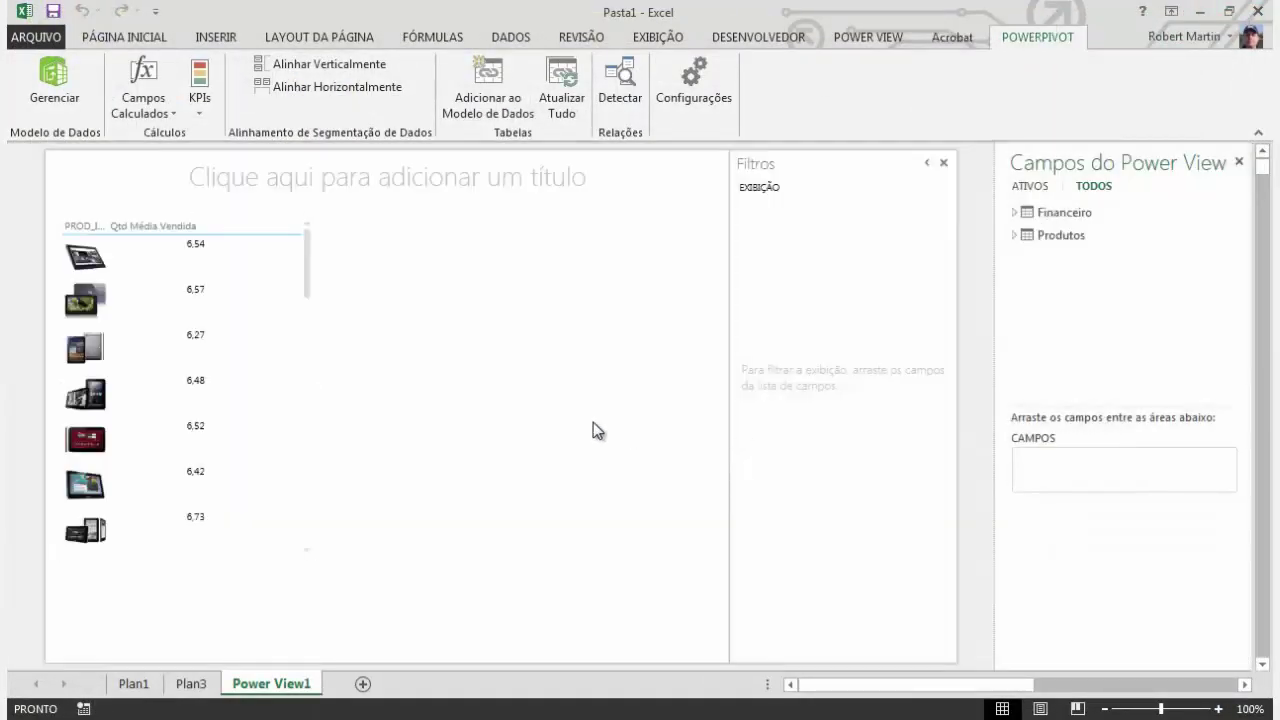
# - Add the Objetivo field of the Qtd Média Vendida KPI to the existing Power View product image table
pyautogui.click(1015, 235)
pyautogui.click(1015, 213)
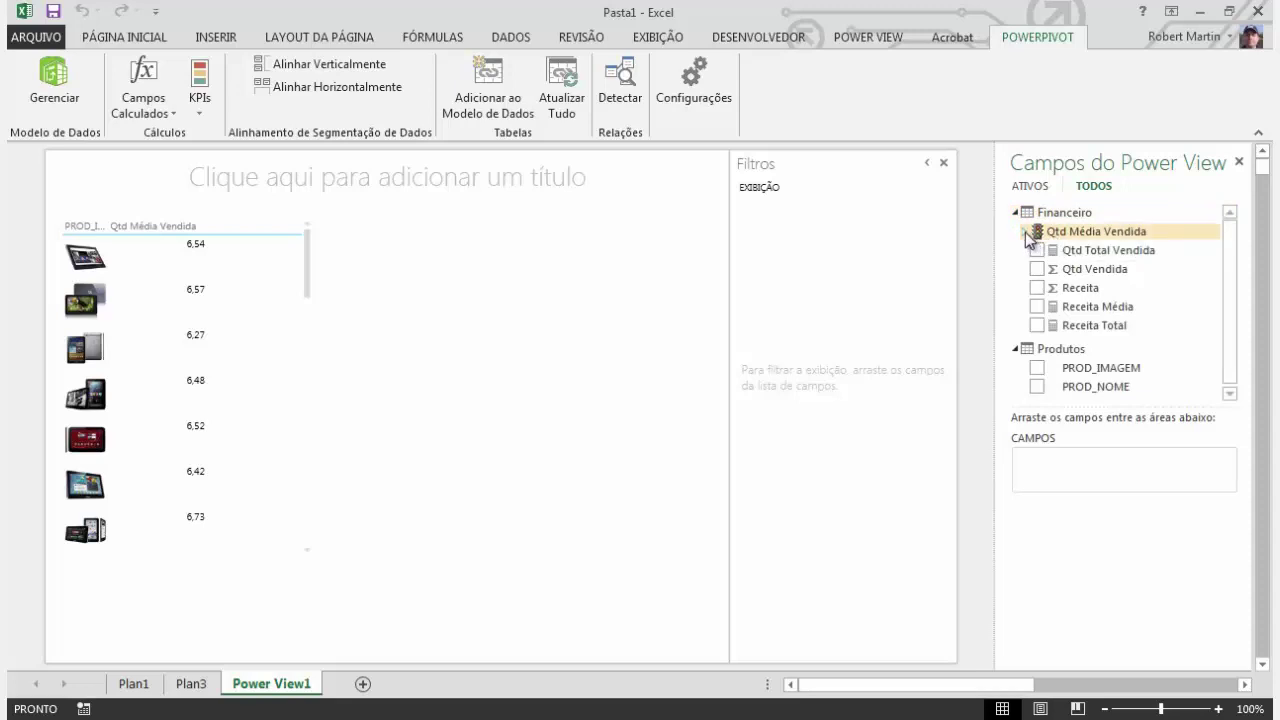
pyautogui.click(1025, 232)
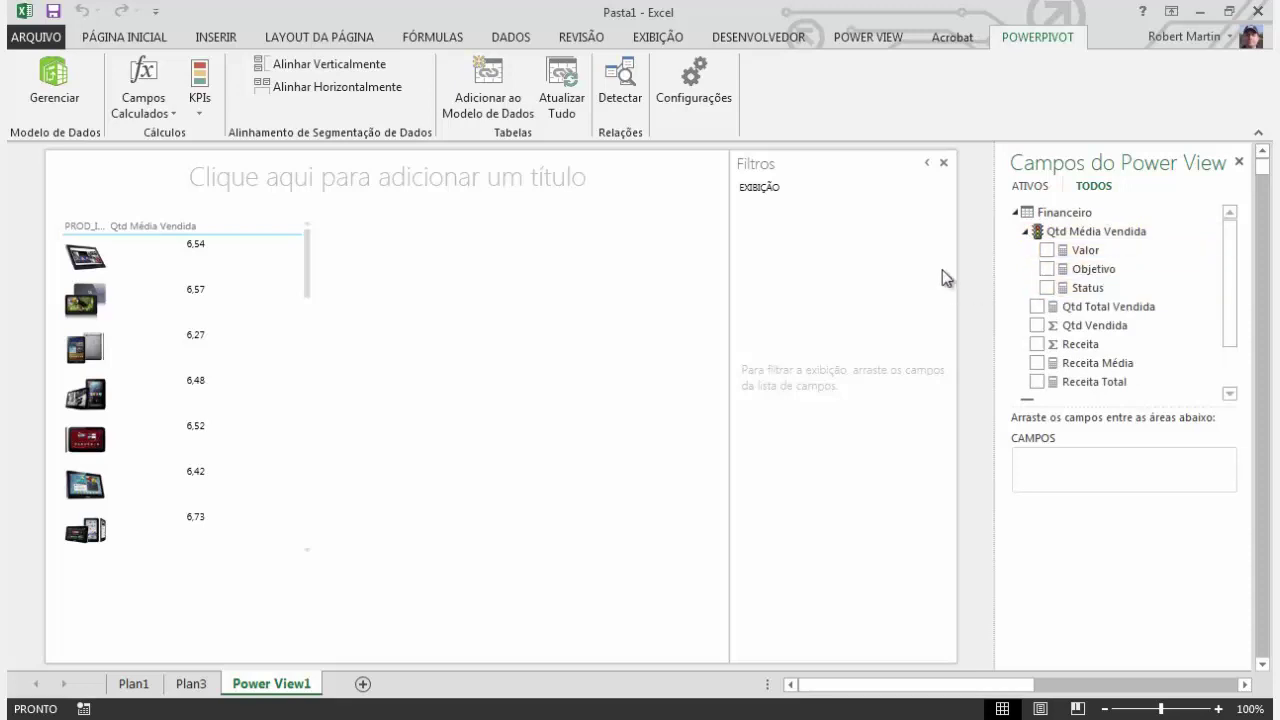
pyautogui.click(199, 246)
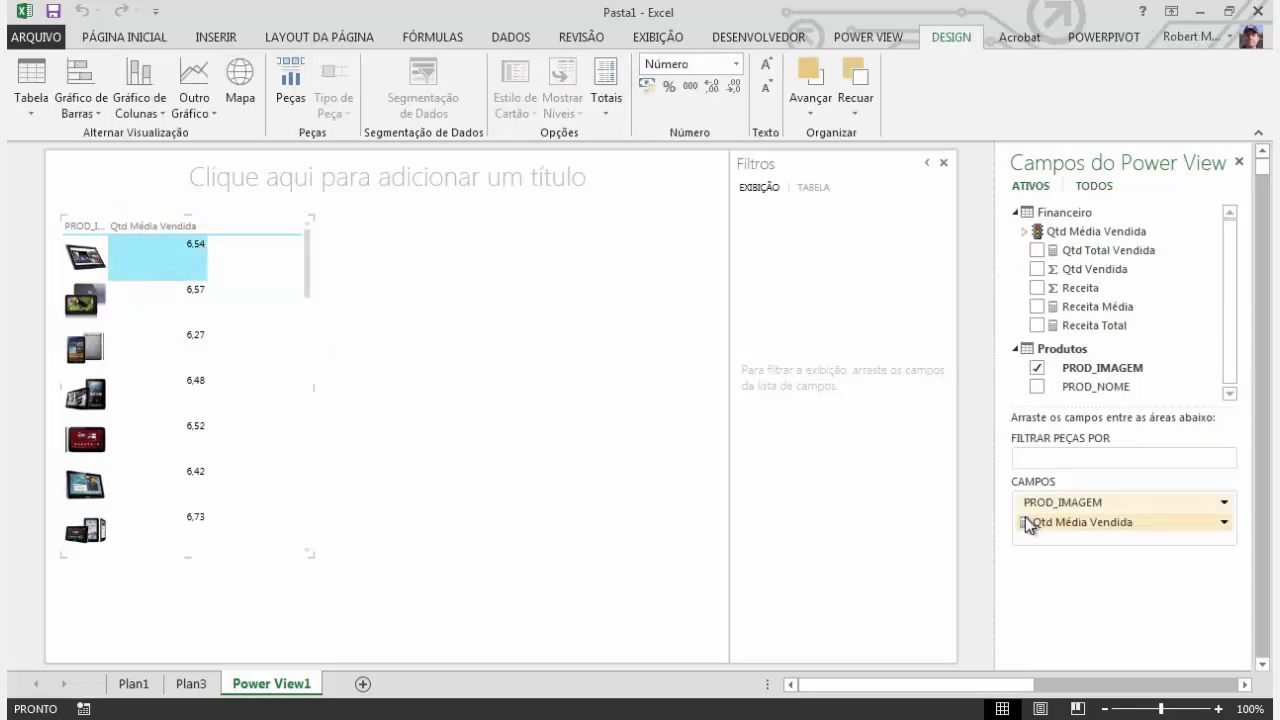
pyautogui.moveTo(1040, 521); pyautogui.dragTo(1042, 526)
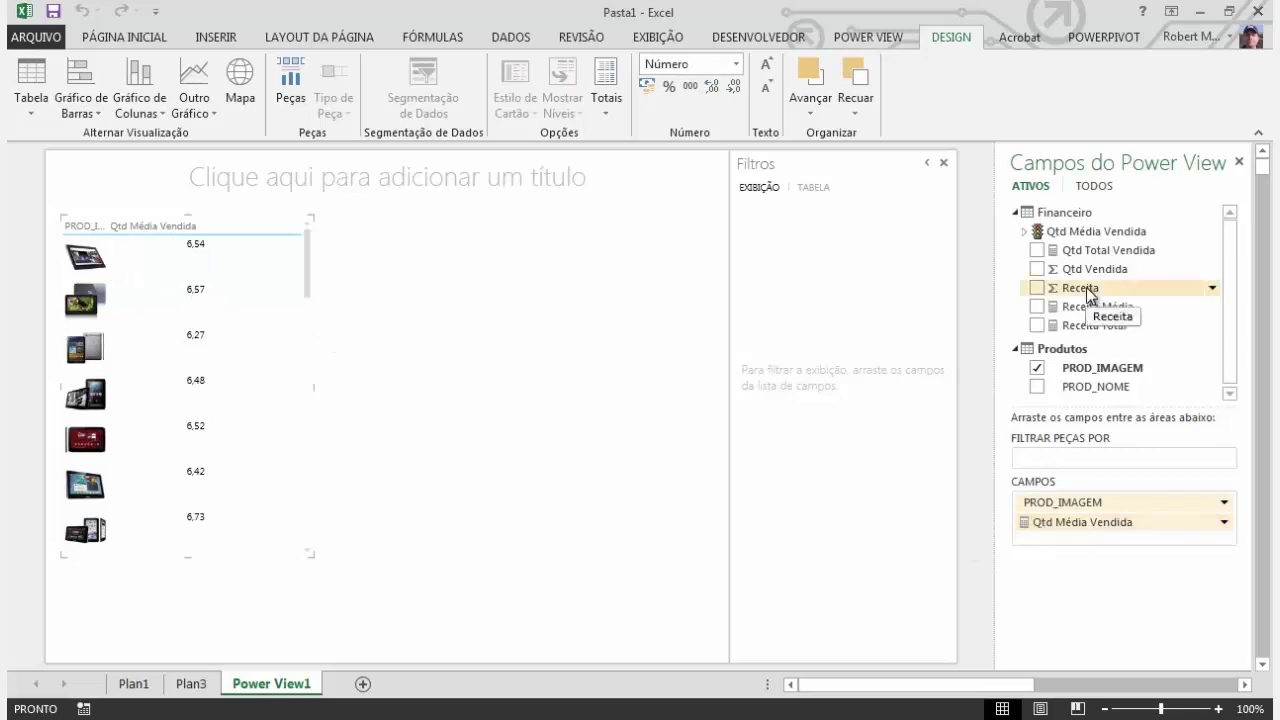
pyautogui.click(1024, 232)
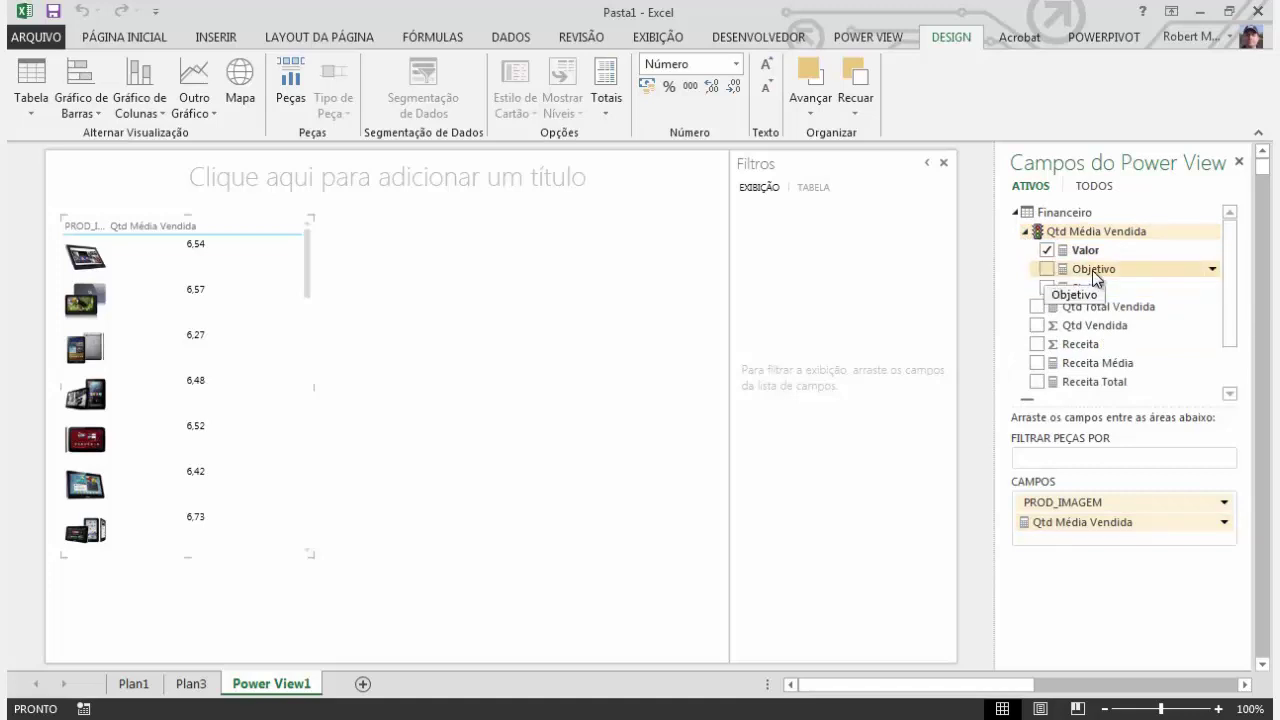
pyautogui.click(1047, 270)
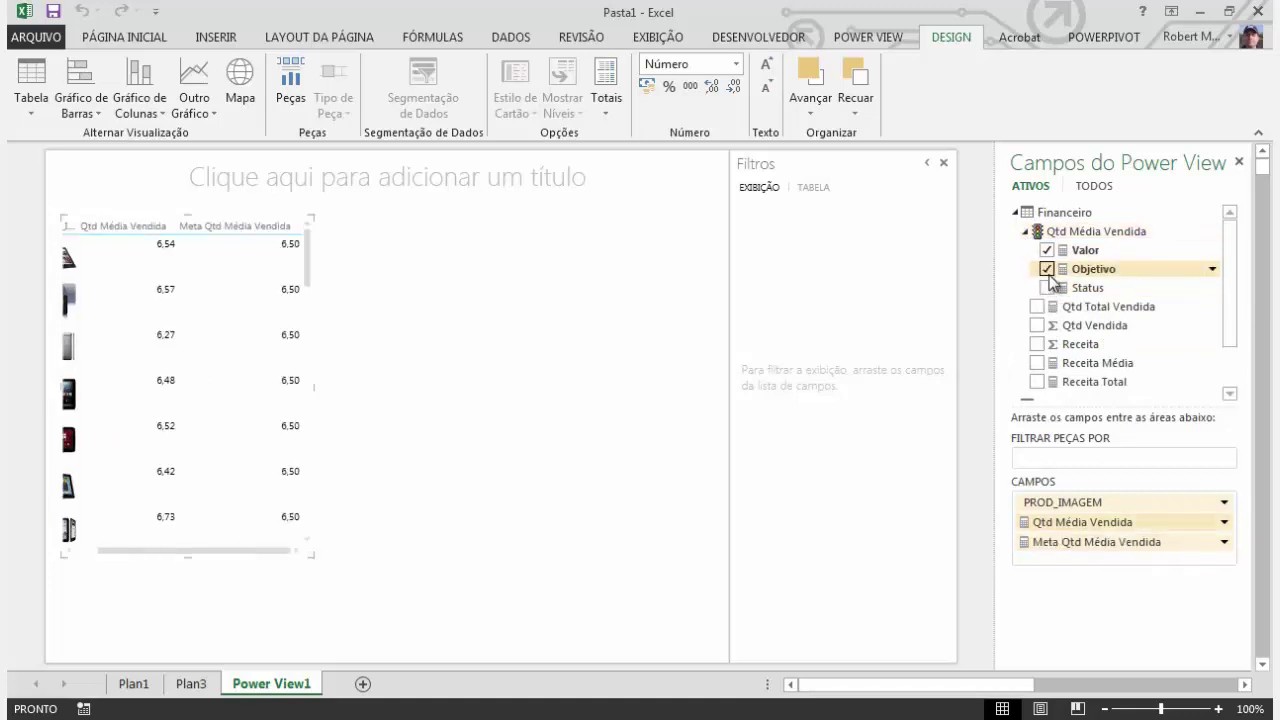
# - Widen the Power View product image table and add the Status field of the Qtd Média Vendida KPI to it
pyautogui.moveTo(314, 386)
pyautogui.mouseDown()
pyautogui.moveTo(497, 421)
pyautogui.moveTo(522, 390)
pyautogui.mouseUp()
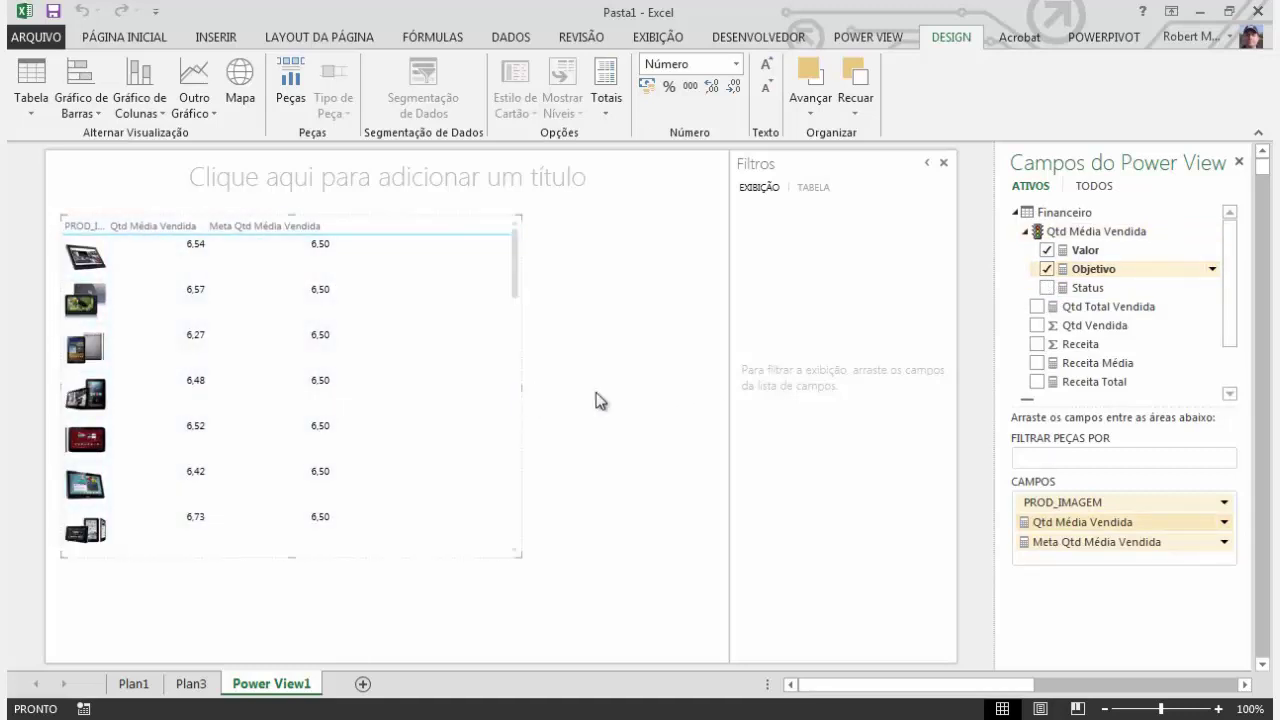
pyautogui.click(1047, 288)
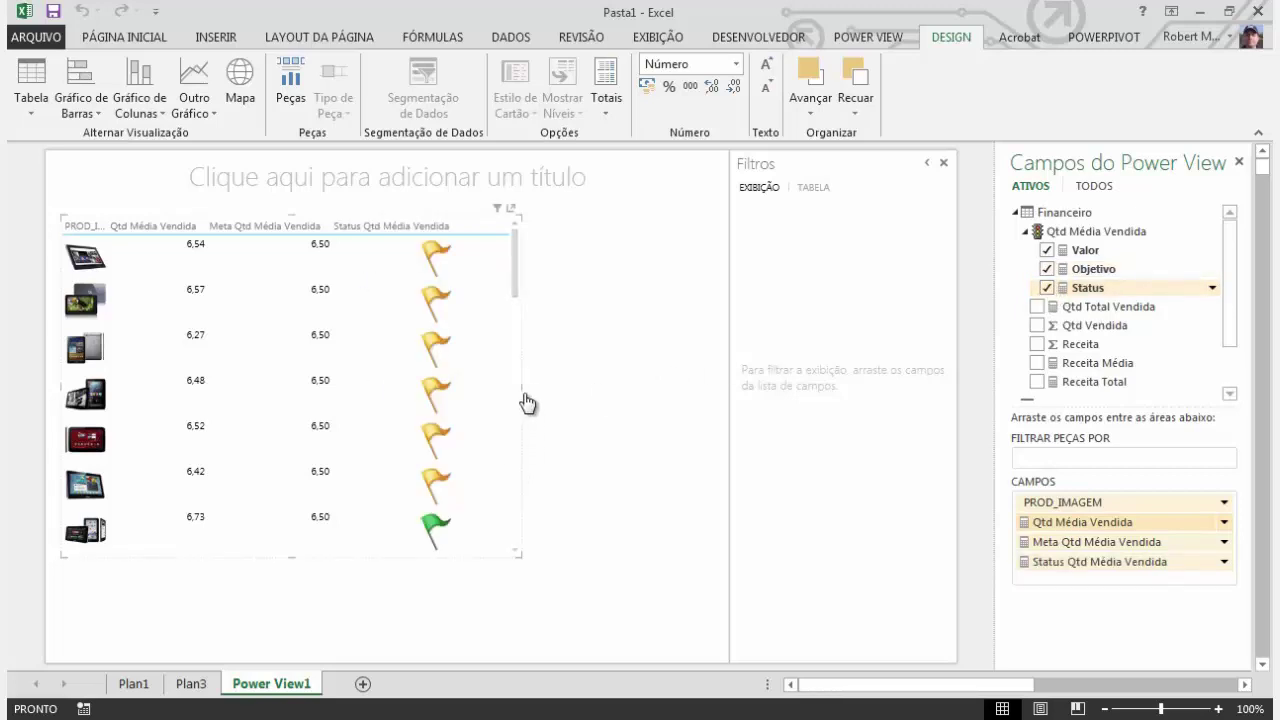
pyautogui.moveTo(514, 286); pyautogui.dragTo(517, 286)
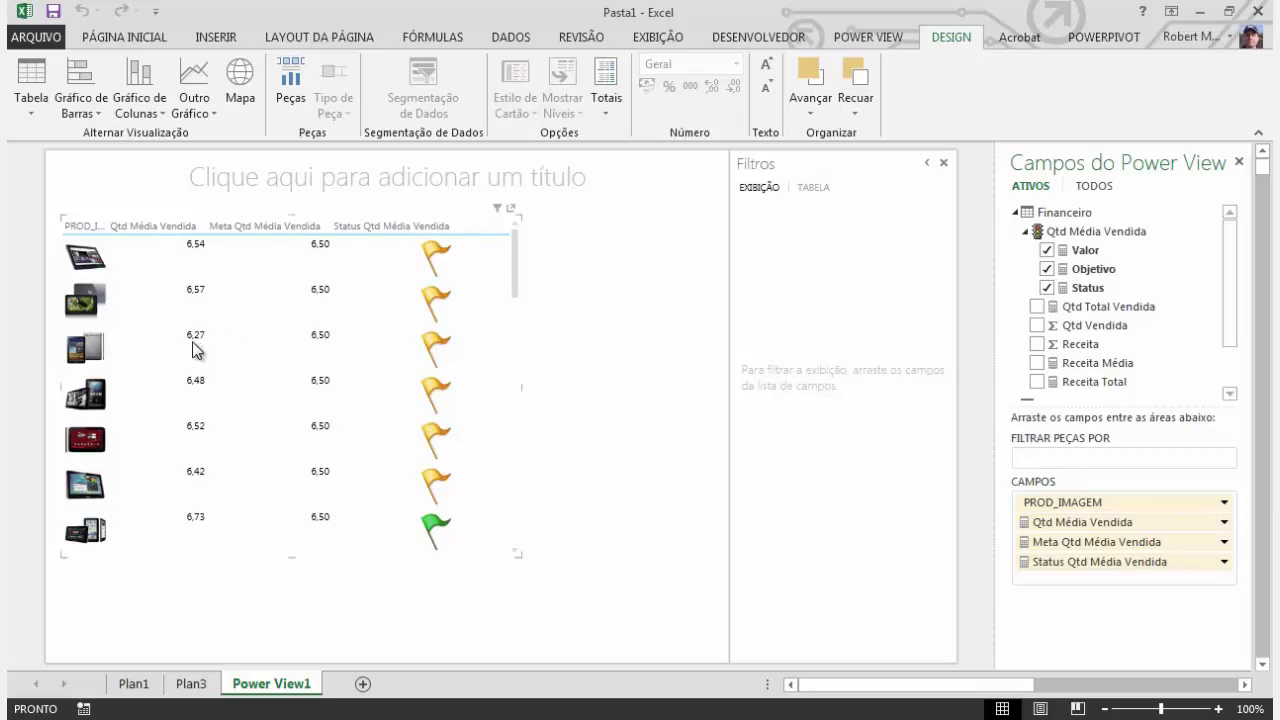
# - Refresh the PivotTable on the Plan3 sheet
pyautogui.click(137, 686)
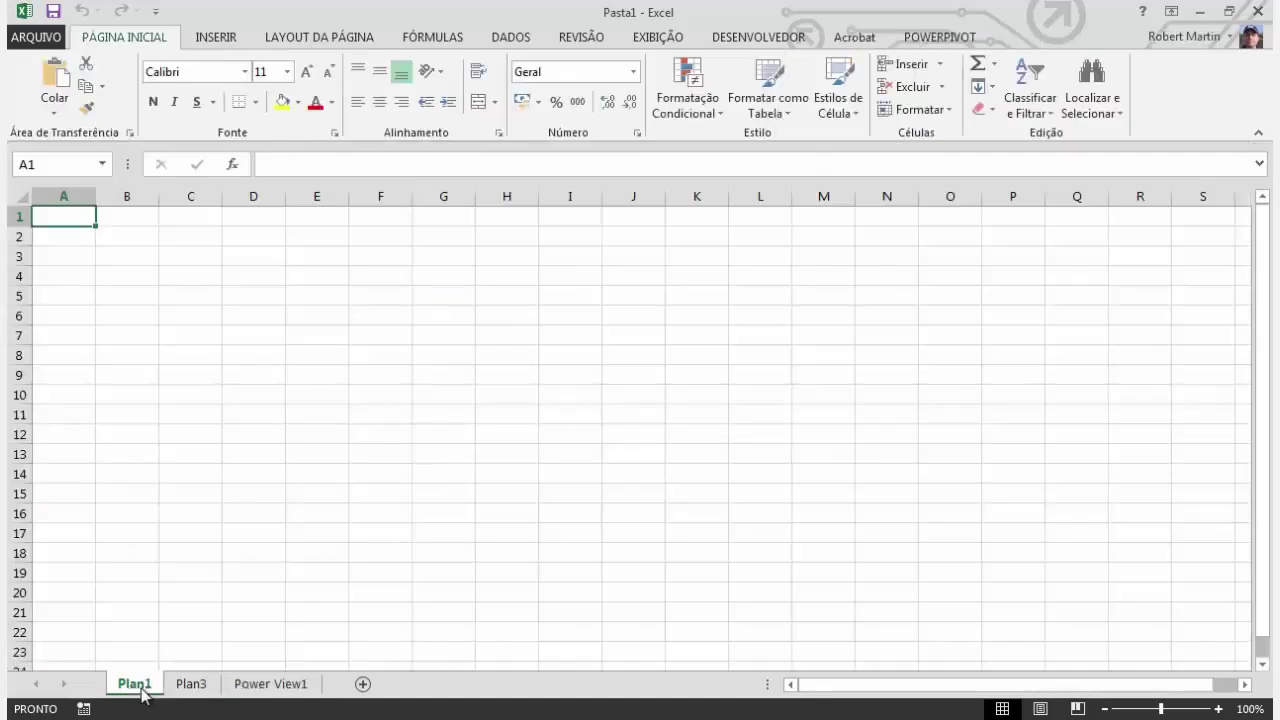
pyautogui.click(181, 690)
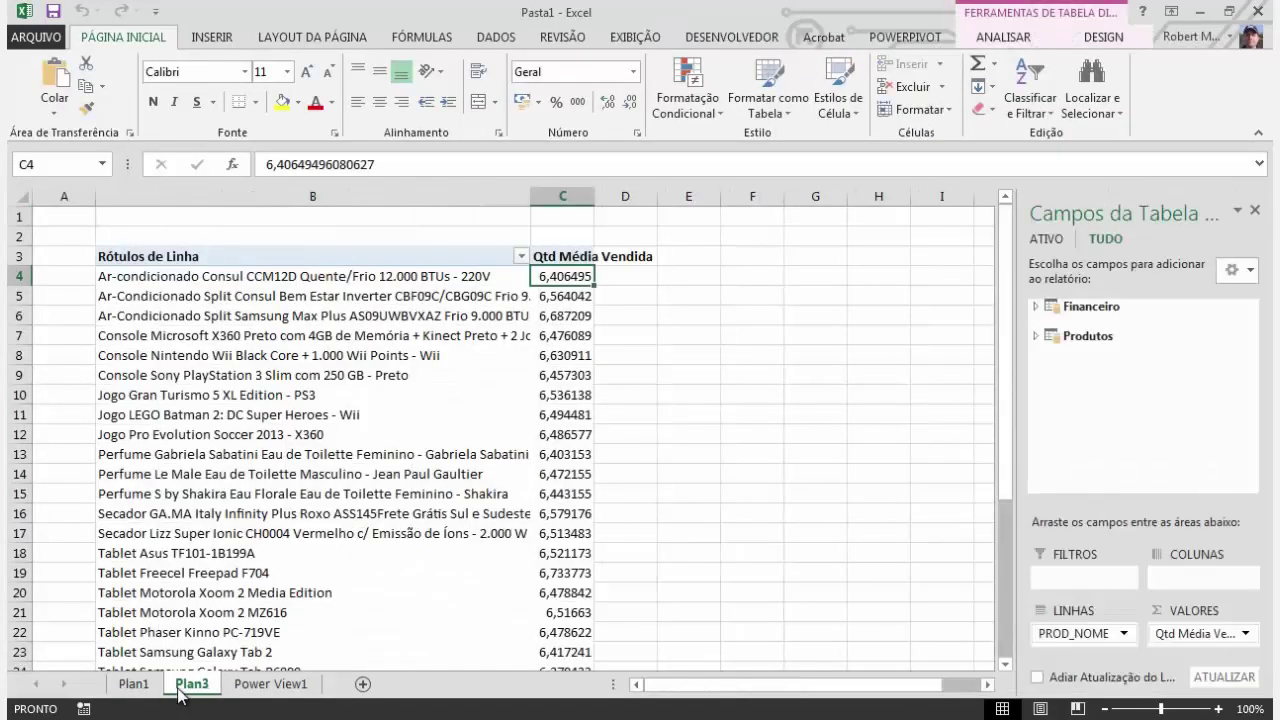
pyautogui.click(425, 337)
pyautogui.rightClick(425, 340)
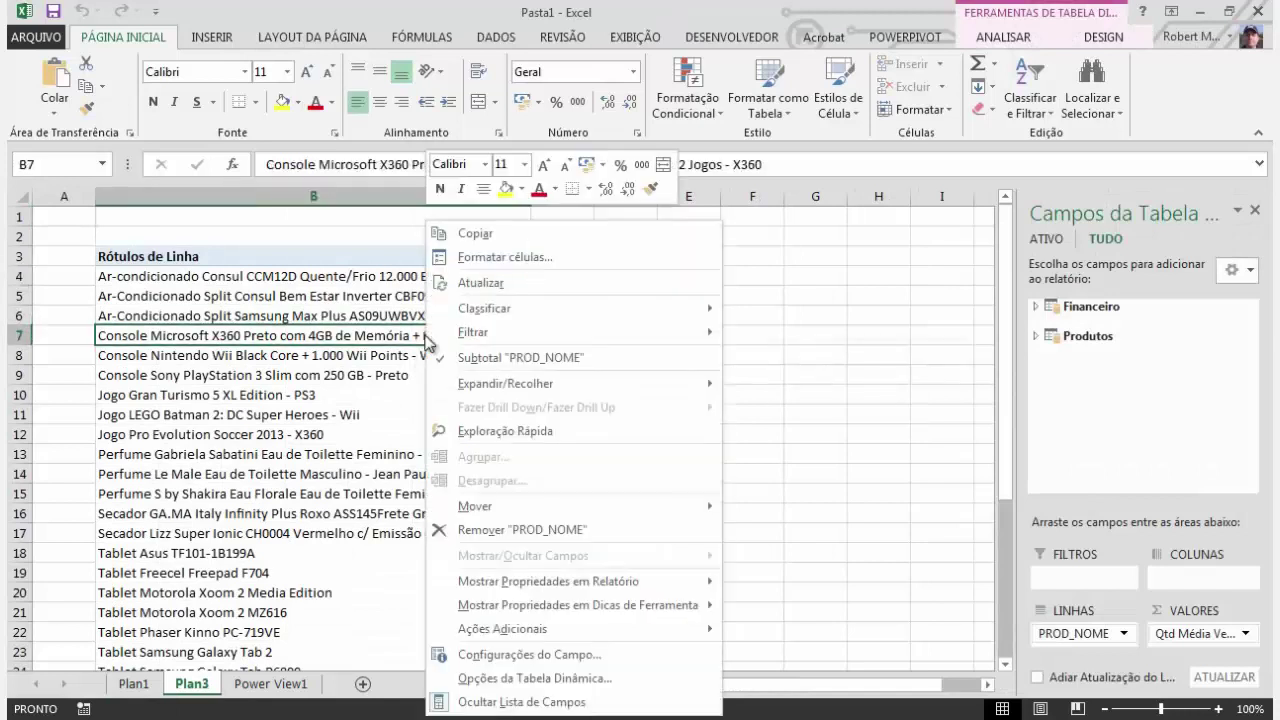
pyautogui.click(484, 284)
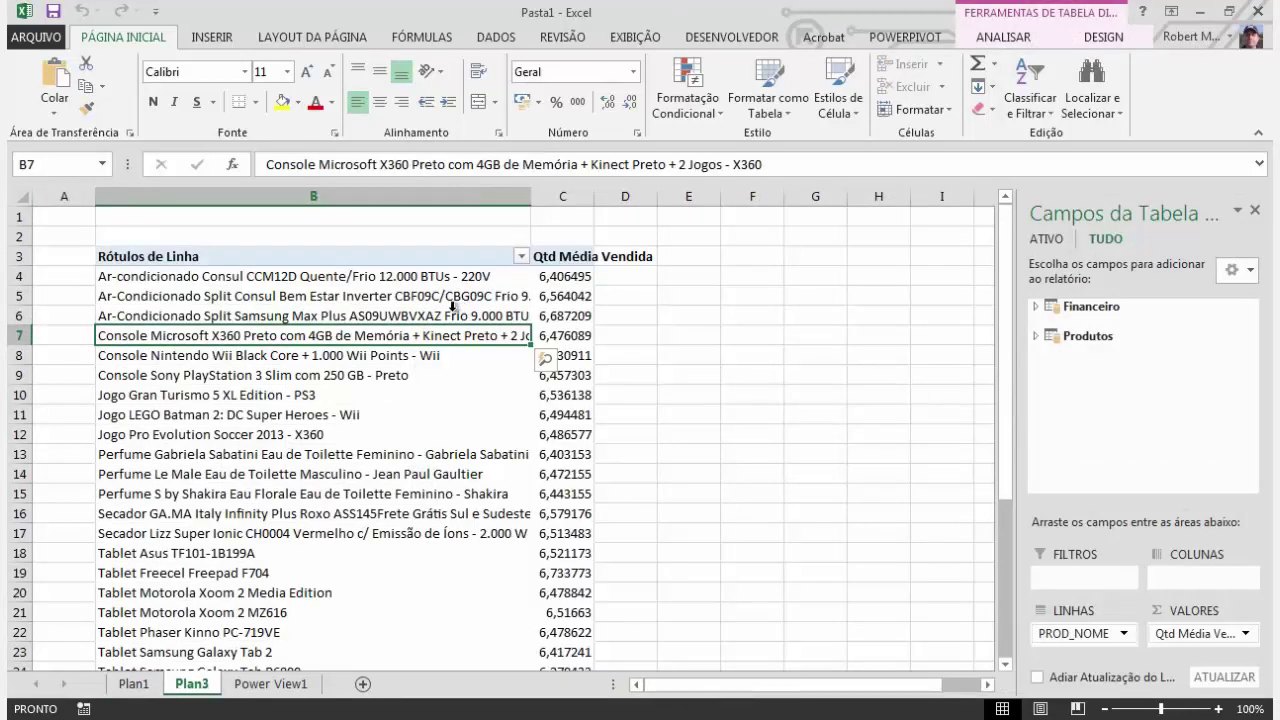
# - Add the Meta and Status fields of the Qtd Média Vendida KPI to the PivotTable and fit column E to its contents
pyautogui.click(1035, 306)
pyautogui.click(1054, 432)
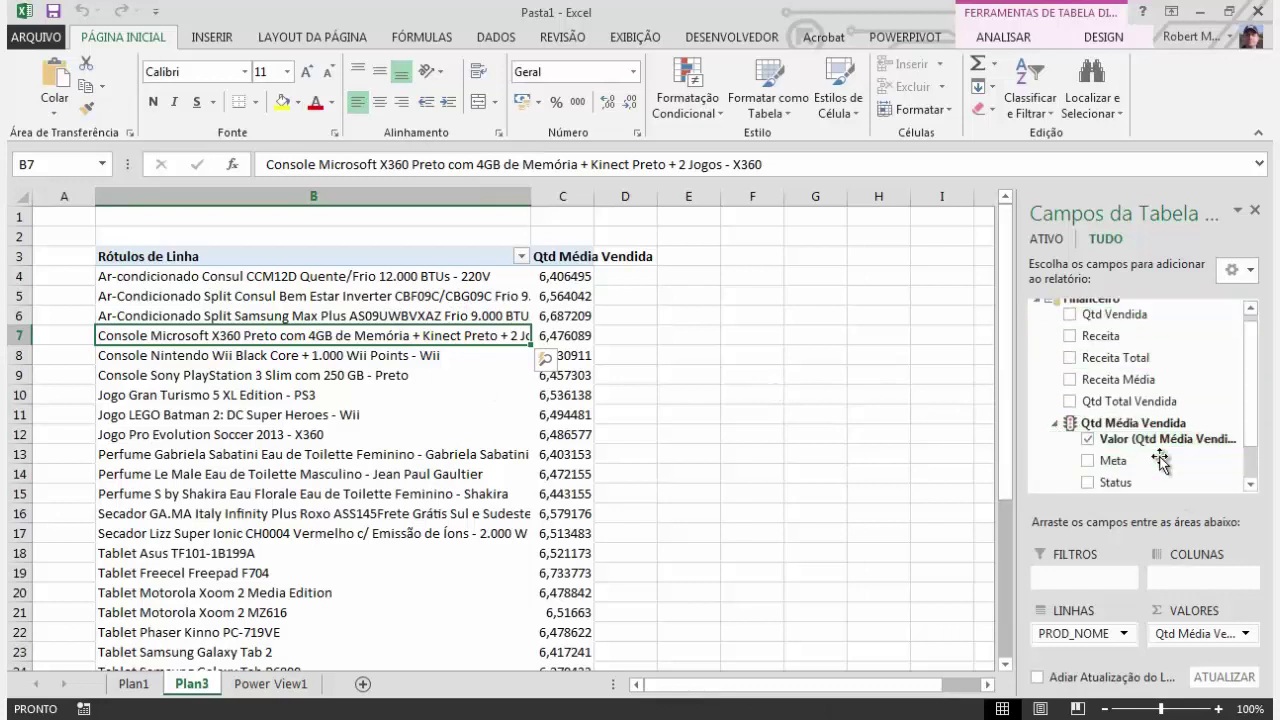
pyautogui.click(1250, 470)
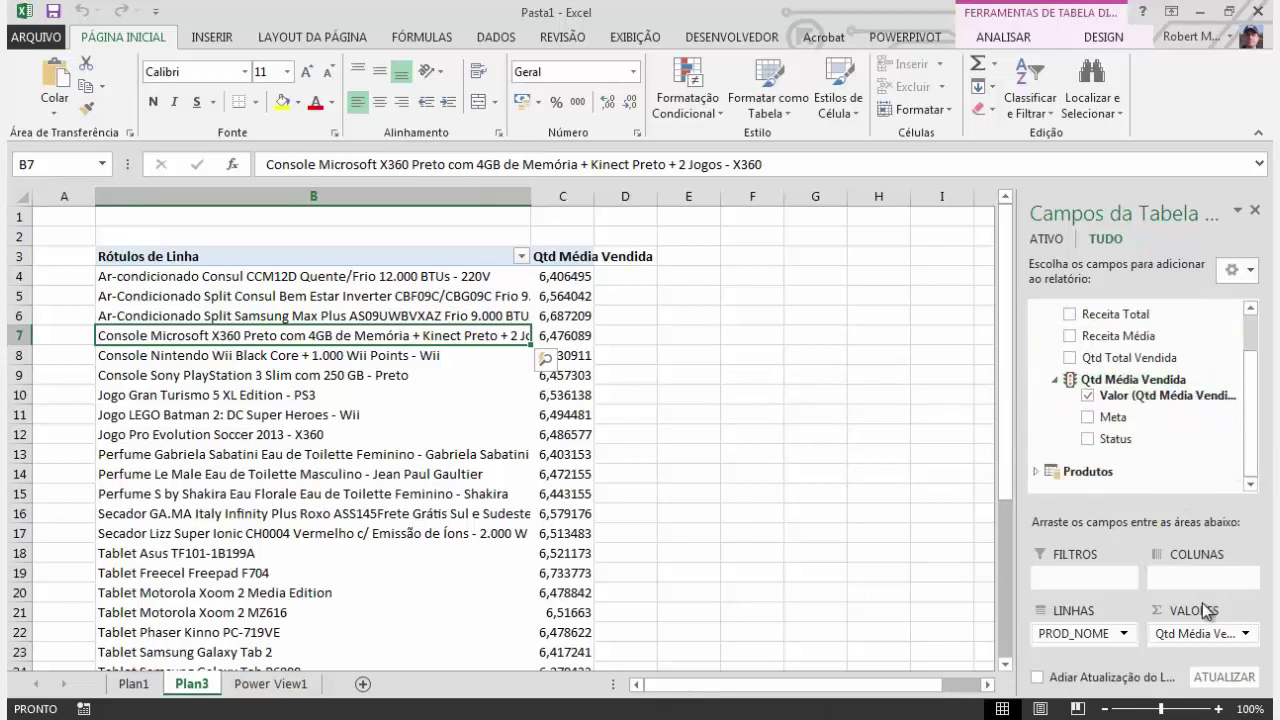
pyautogui.click(1088, 417)
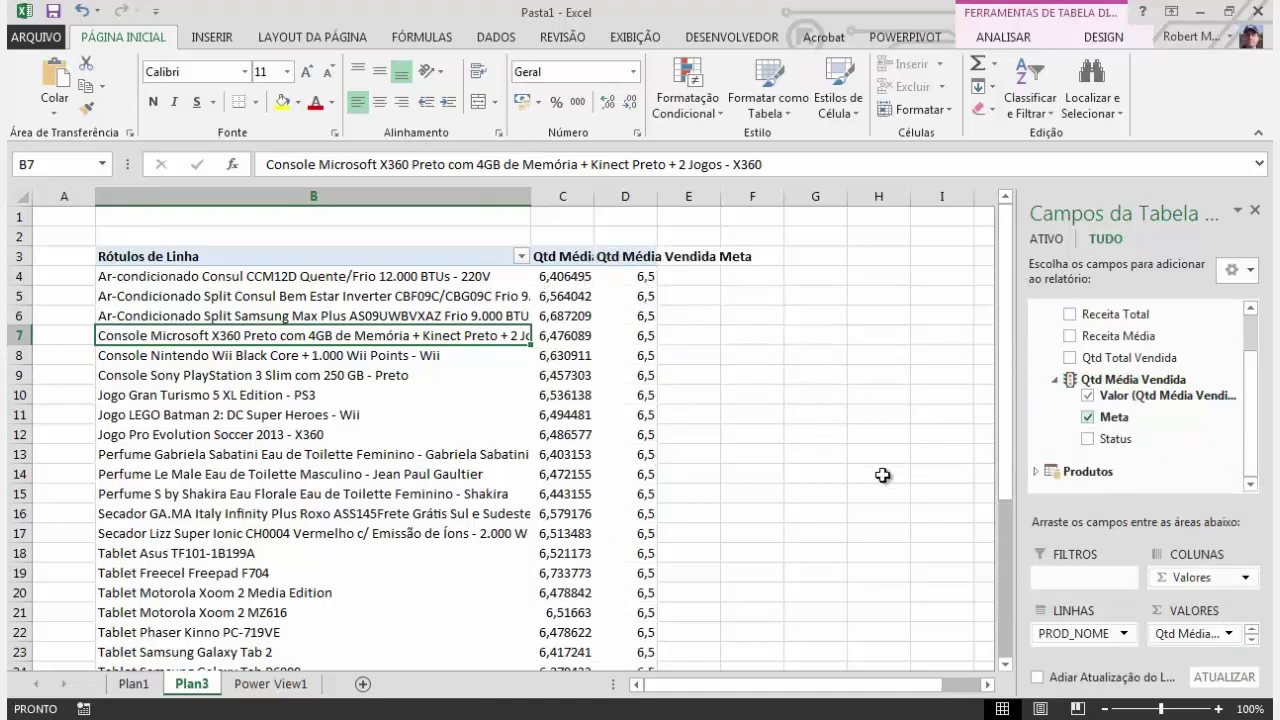
pyautogui.click(1089, 440)
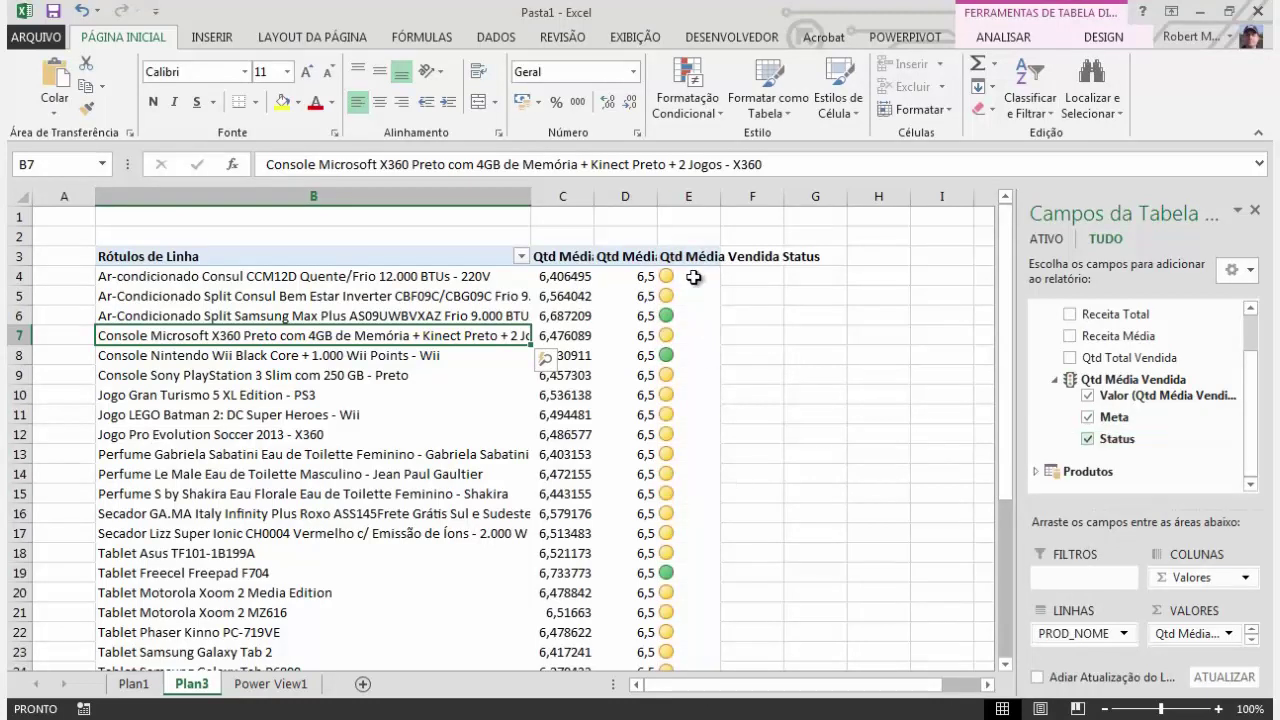
pyautogui.click(693, 277)
pyautogui.doubleClick(723, 198)
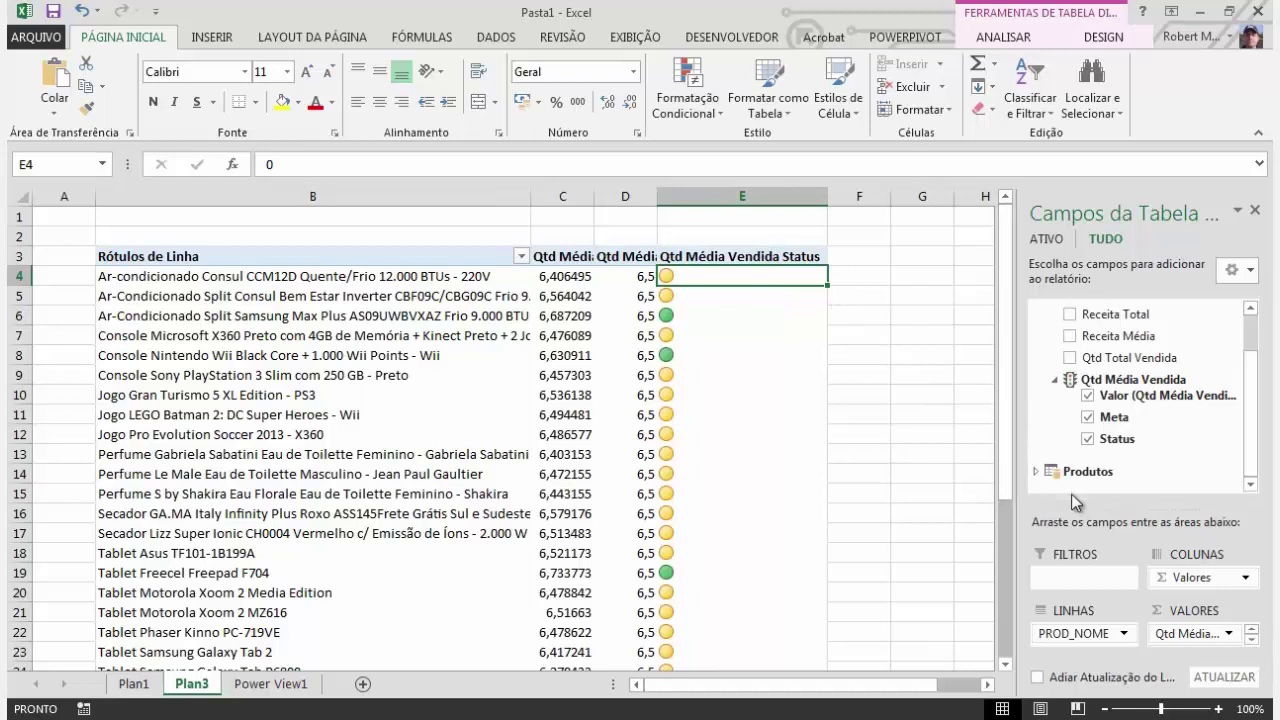
# - Enlarge the PivotTable's field areas and give the Qtd Média Vendida value field the custom name Atingimento
pyautogui.moveTo(1071, 508); pyautogui.dragTo(1098, 380)
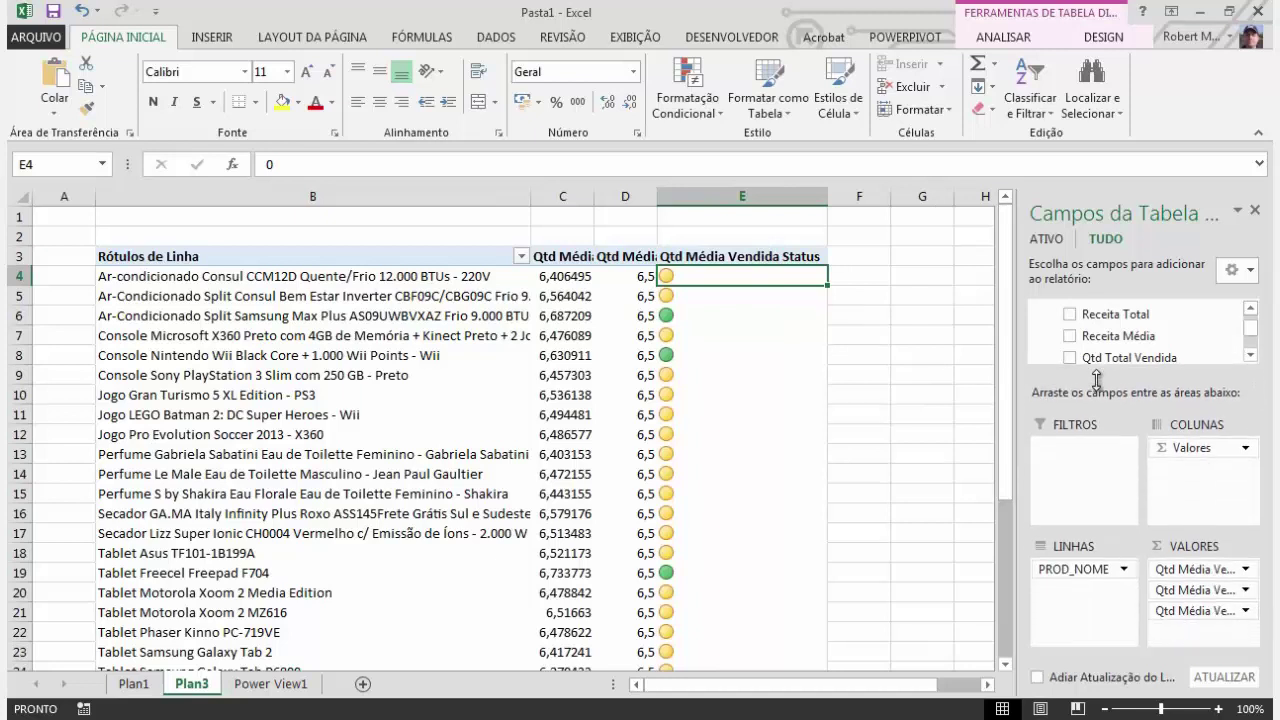
pyautogui.click(1243, 570)
pyautogui.click(1174, 547)
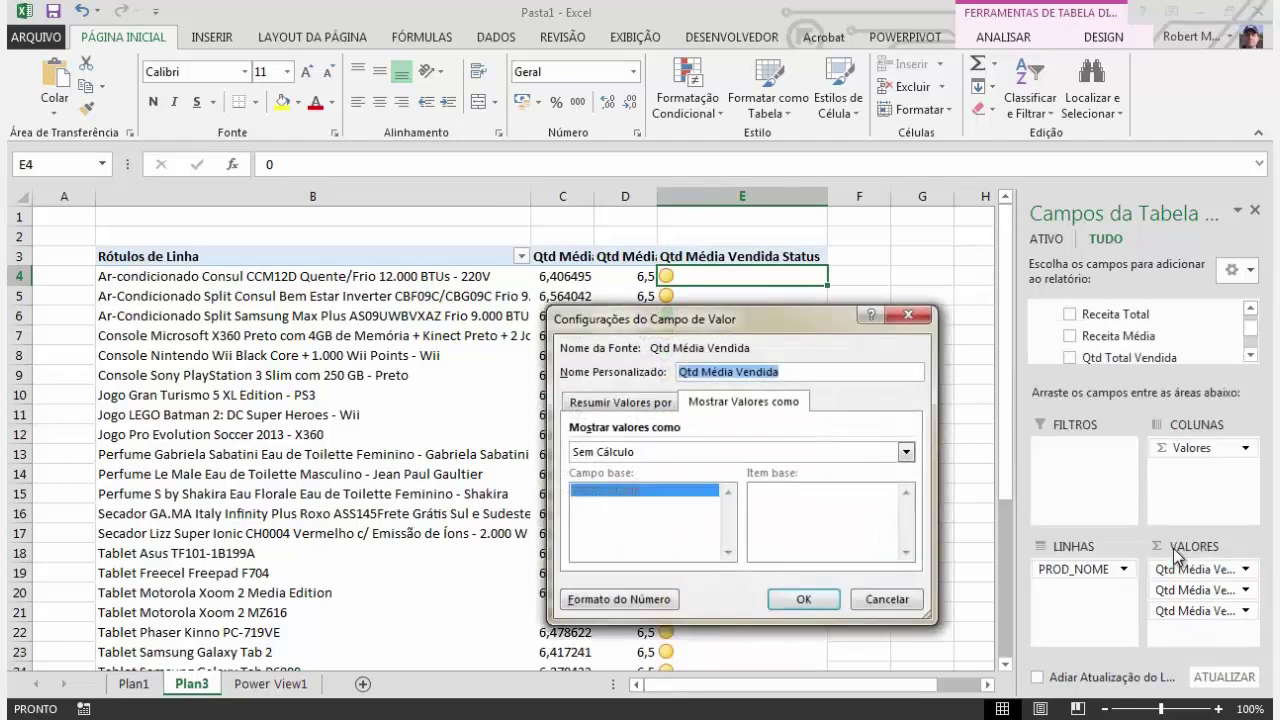
pyautogui.write('A')
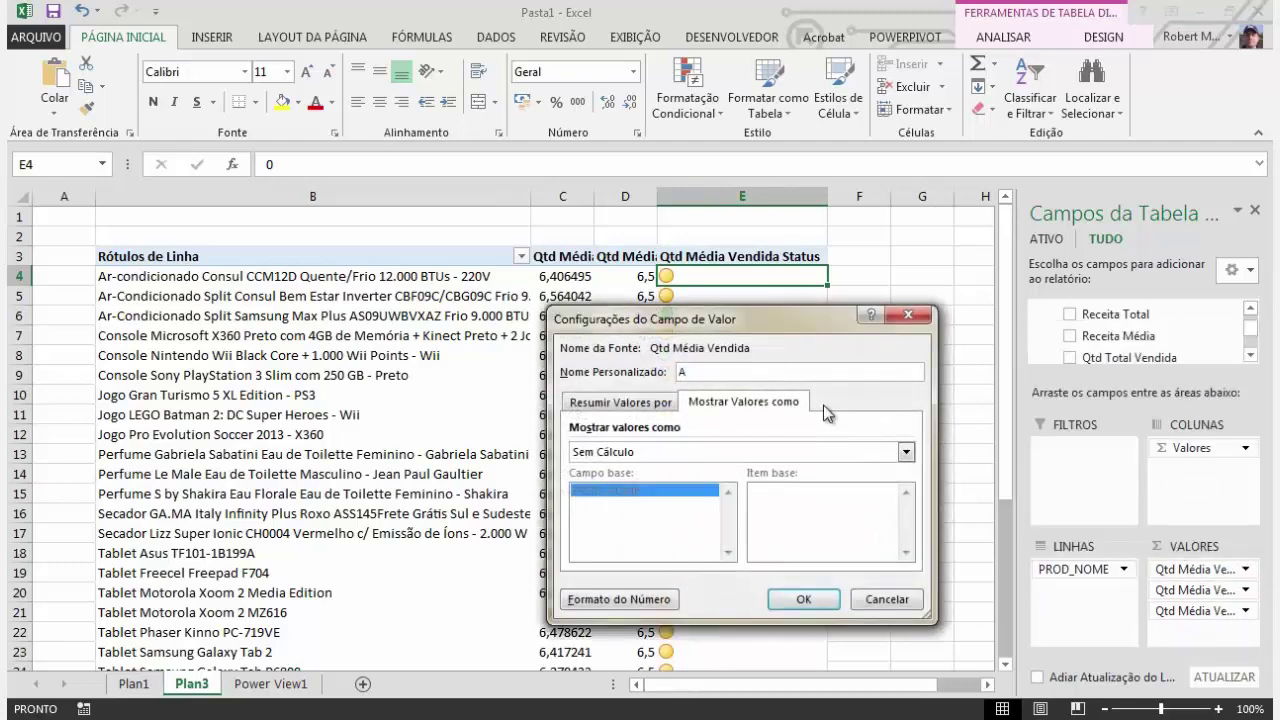
pyautogui.write('tingimento')
pyautogui.press('Return')
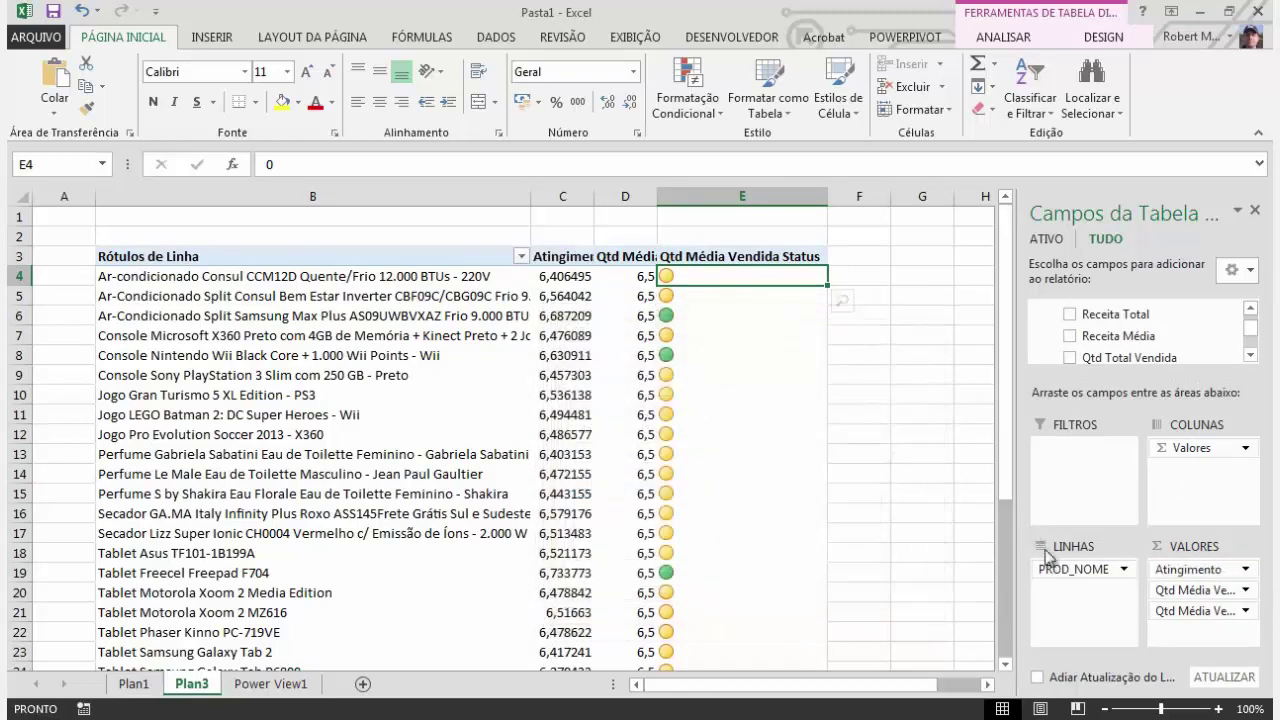
# - Give the KPI's goal value field in the PivotTable the custom name Meta
pyautogui.click(1248, 590)
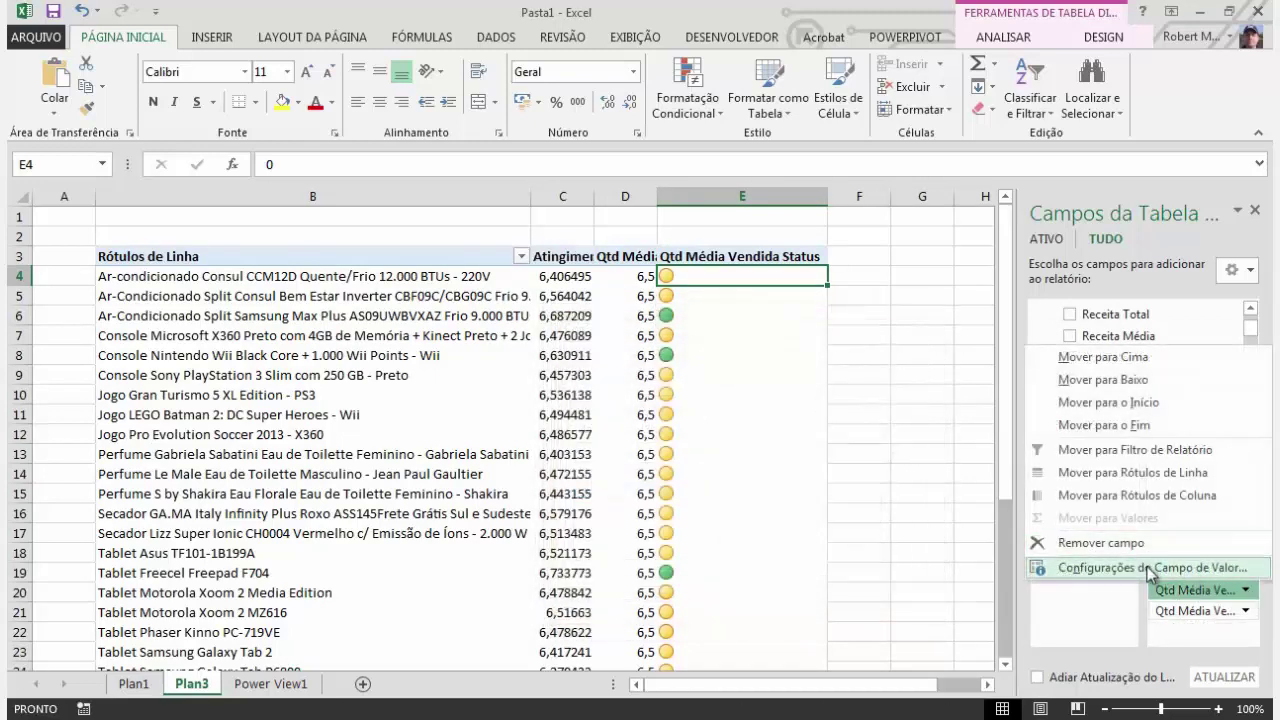
pyautogui.click(1100, 646)
pyautogui.write('Meta')
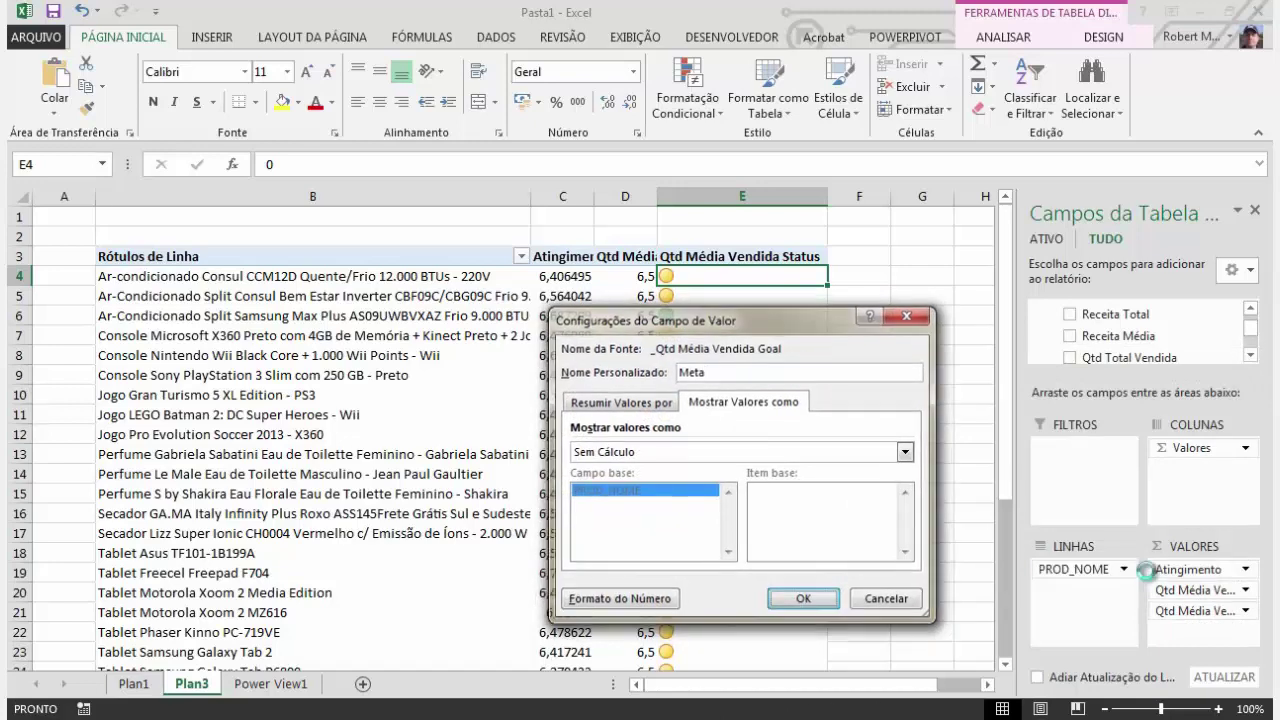
pyautogui.press('Return')
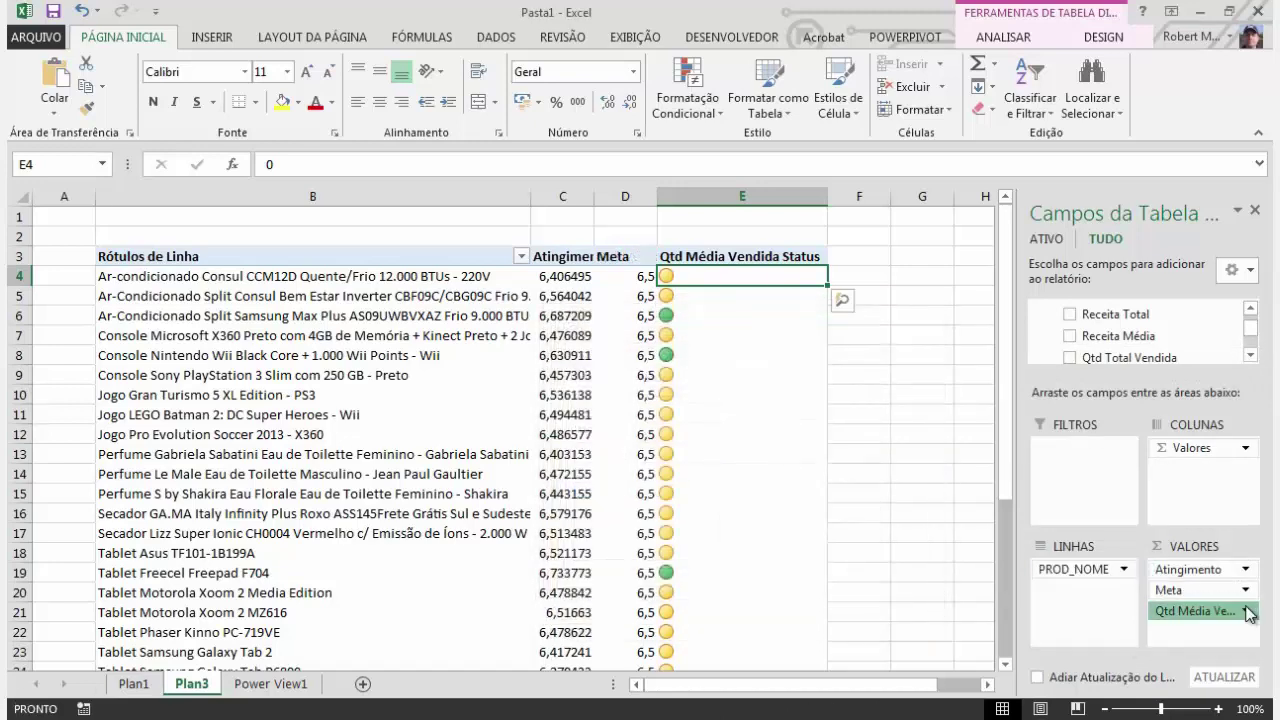
# - Give the Qtd Média Vendida Status value field in the PivotTable the custom name Status
pyautogui.click(1246, 612)
pyautogui.click(1191, 587)
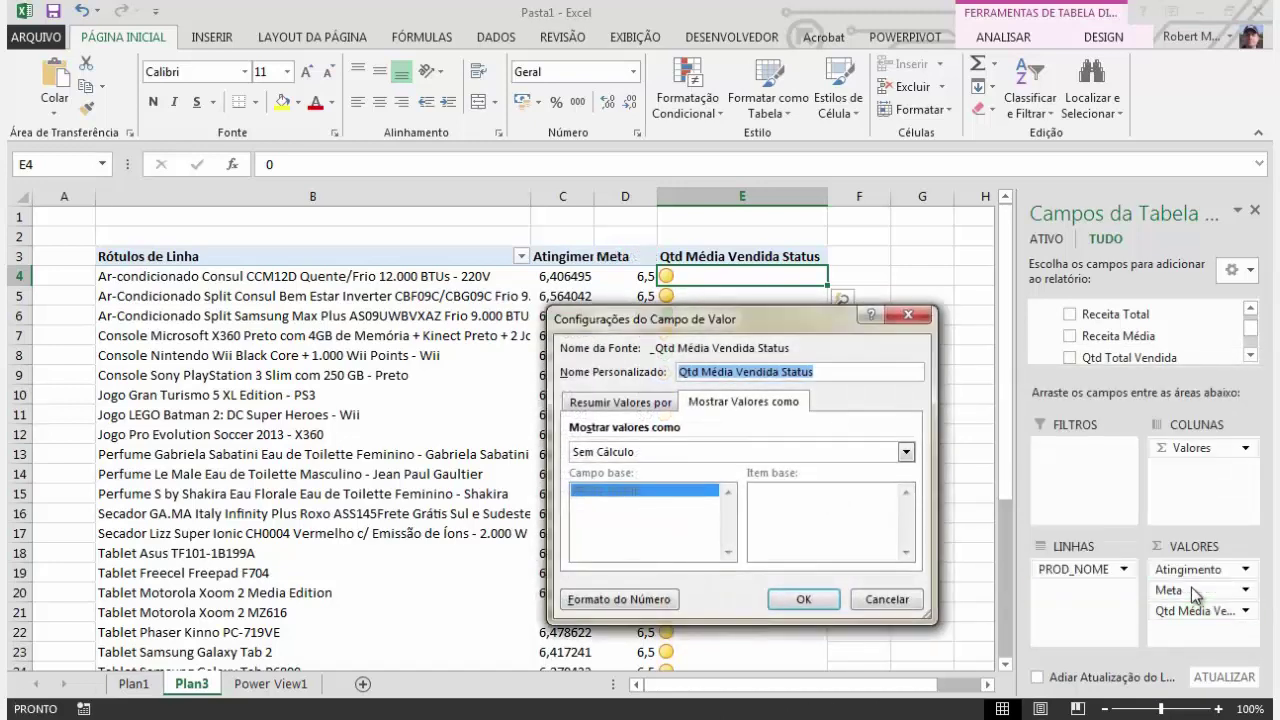
pyautogui.write('Status')
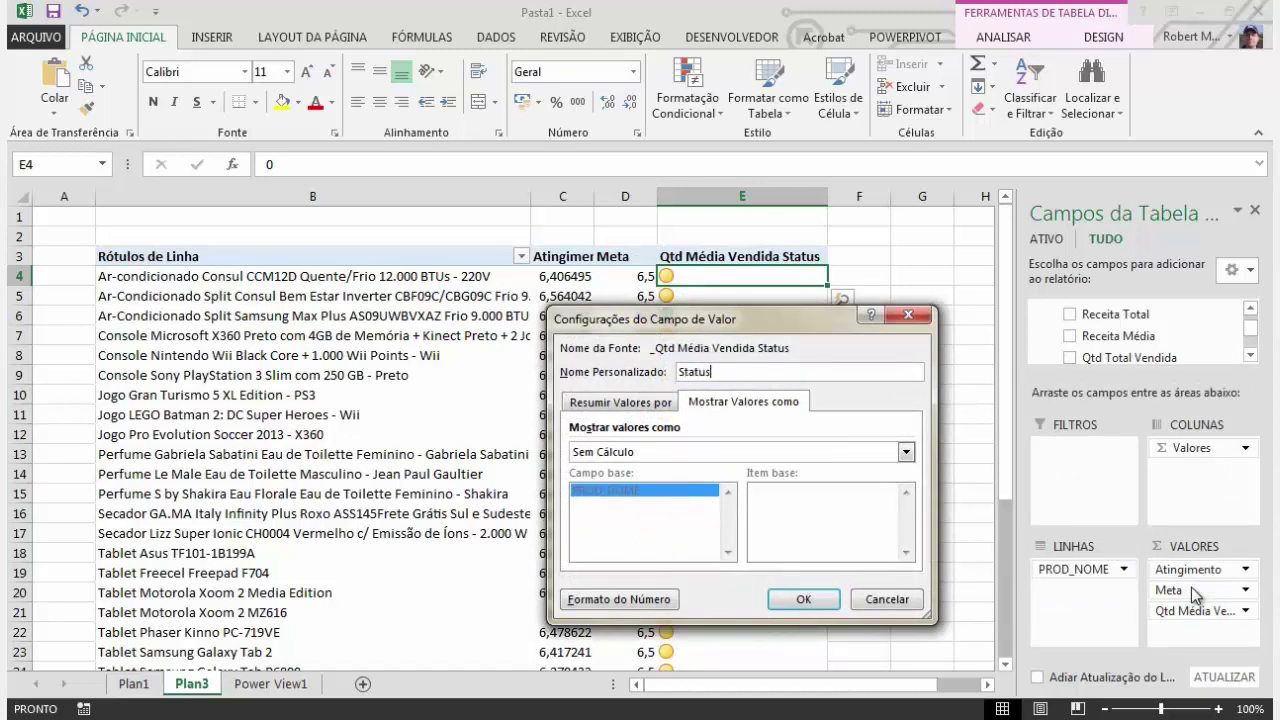
pyautogui.press('Return')
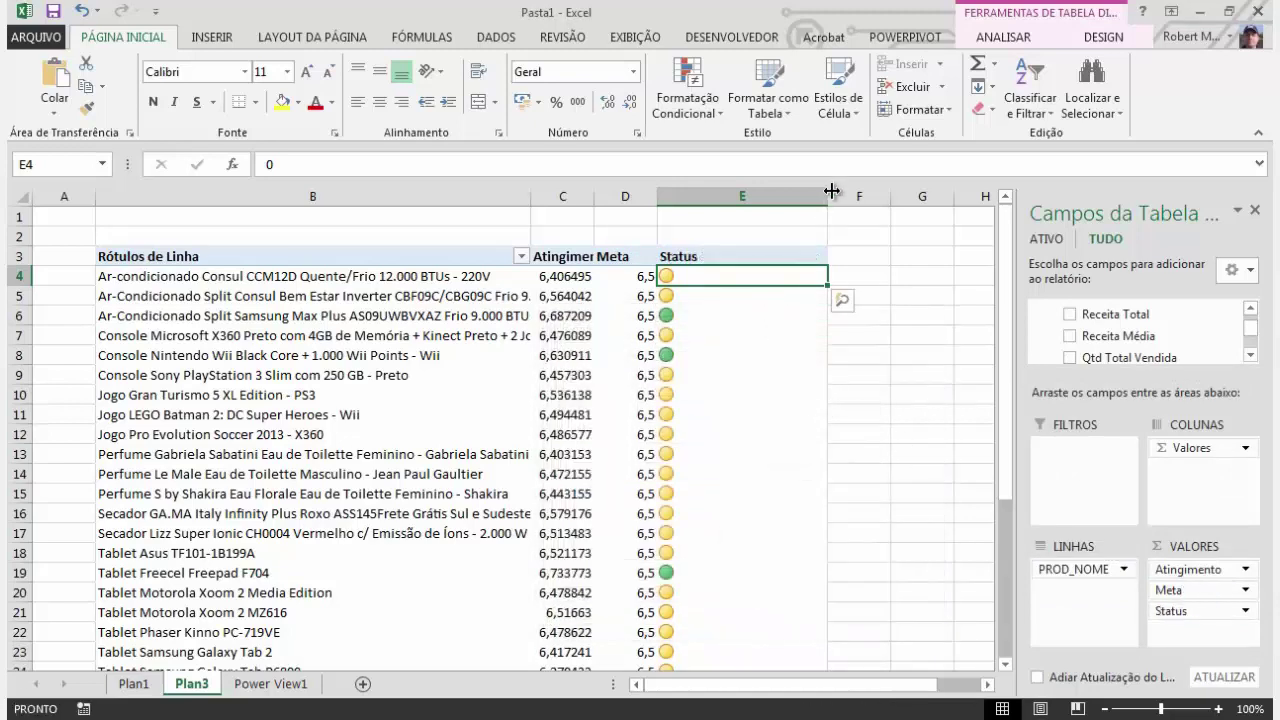
# - Fit the Atingimento column to its contents and adjust the Meta and Status columns to a comfortable reading width
pyautogui.doubleClick(829, 196)
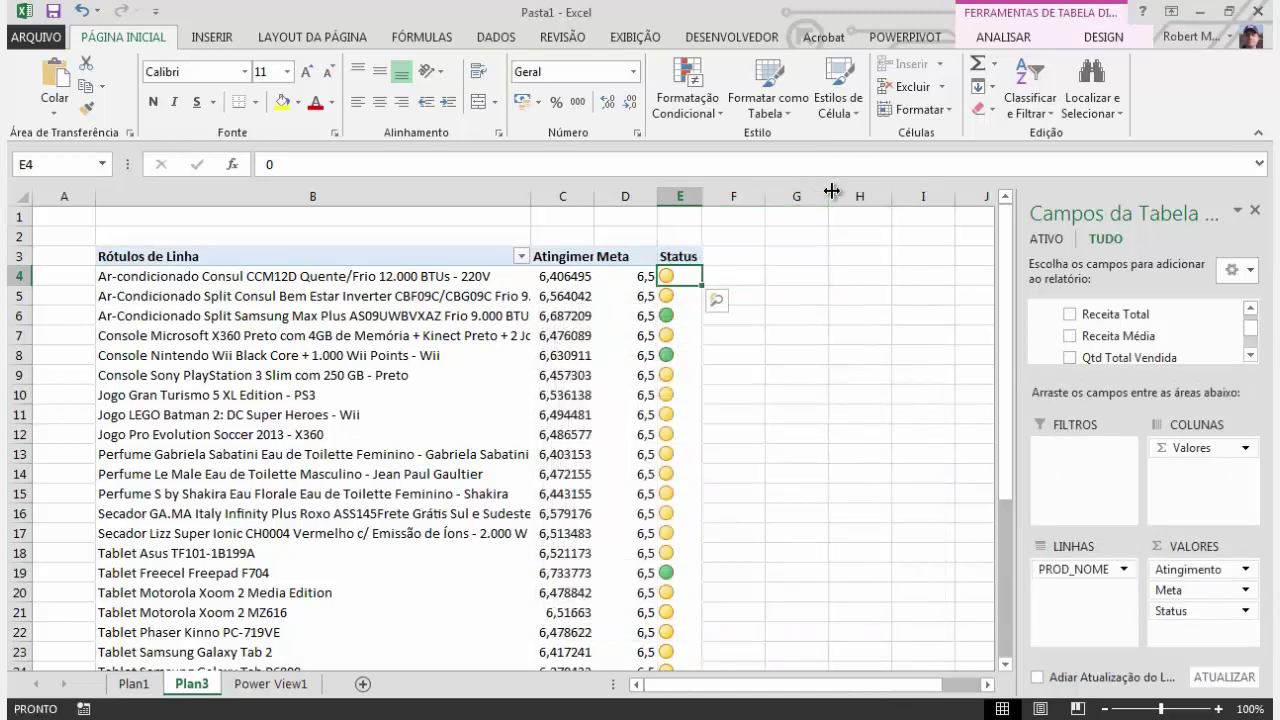
pyautogui.doubleClick(594, 197)
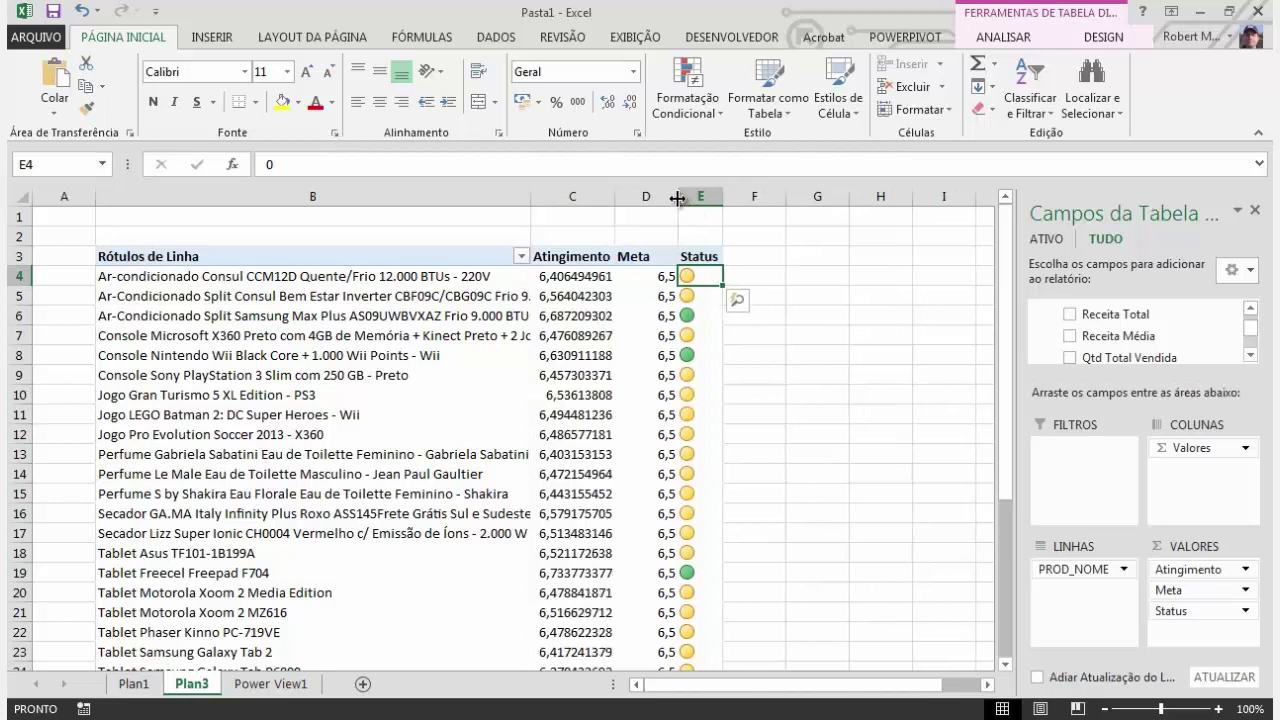
pyautogui.moveTo(677, 196); pyautogui.dragTo(780, 201)
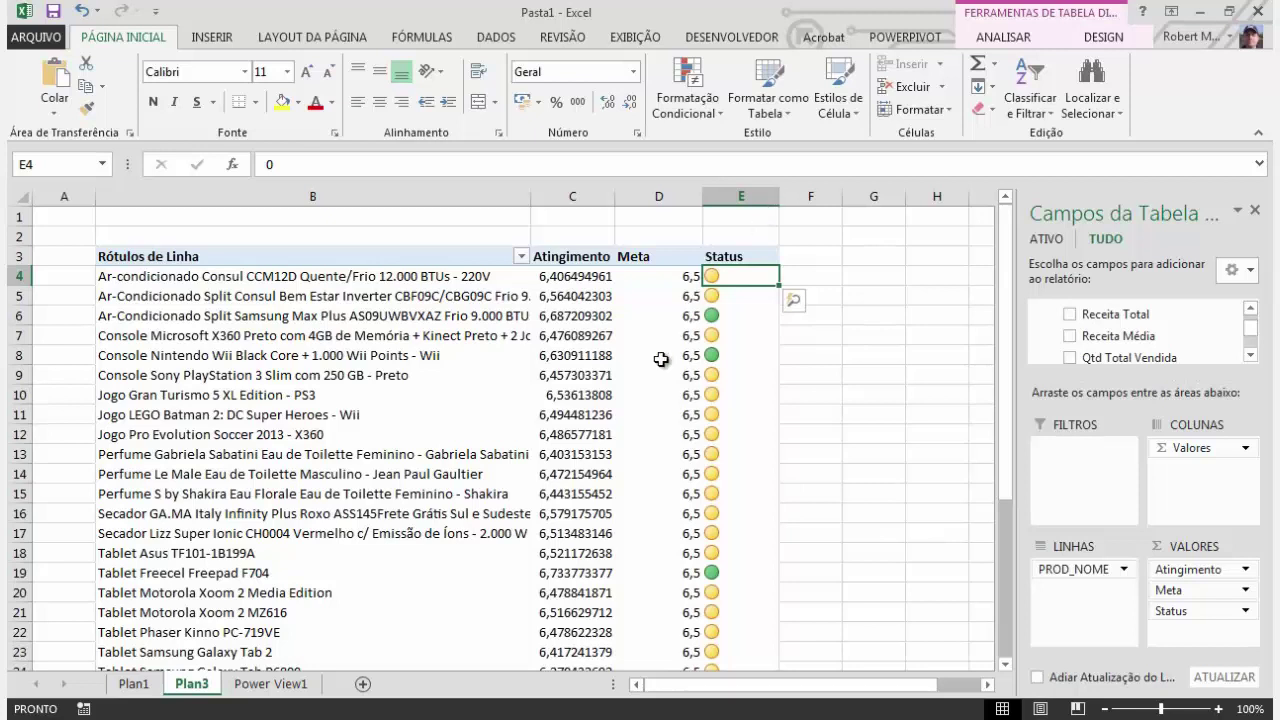
pyautogui.click(719, 318)
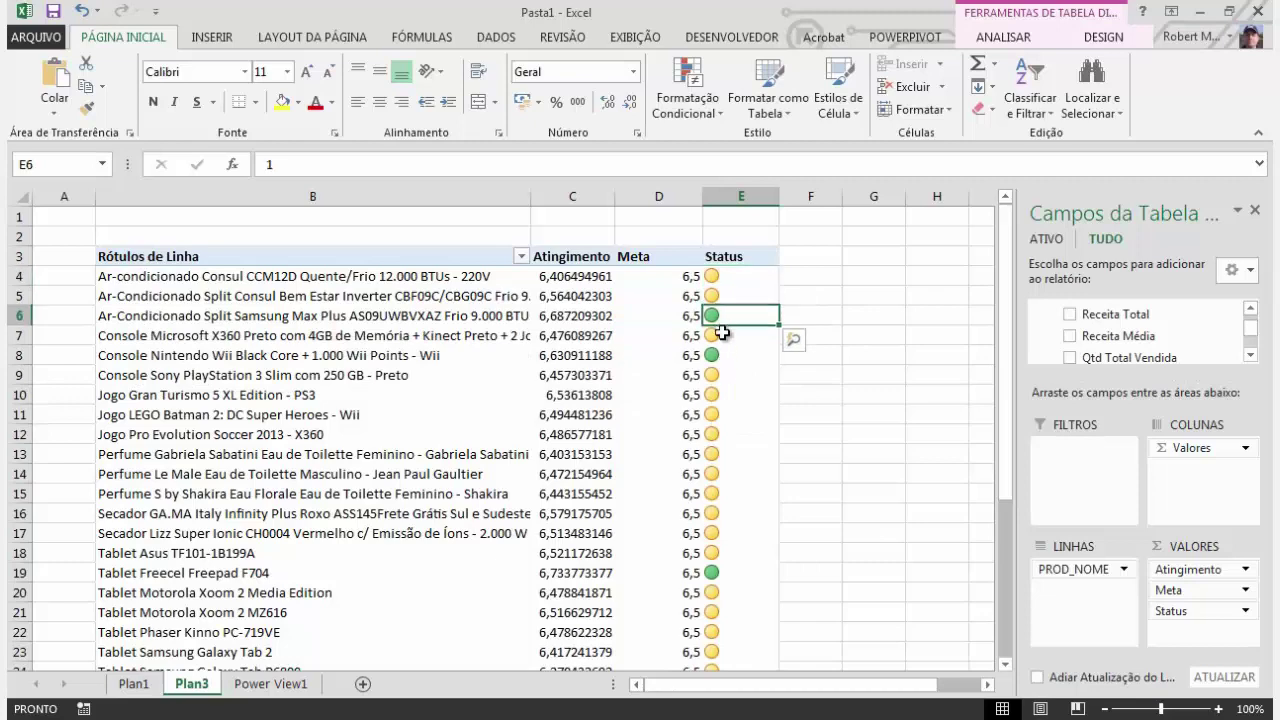
pyautogui.click(721, 334)
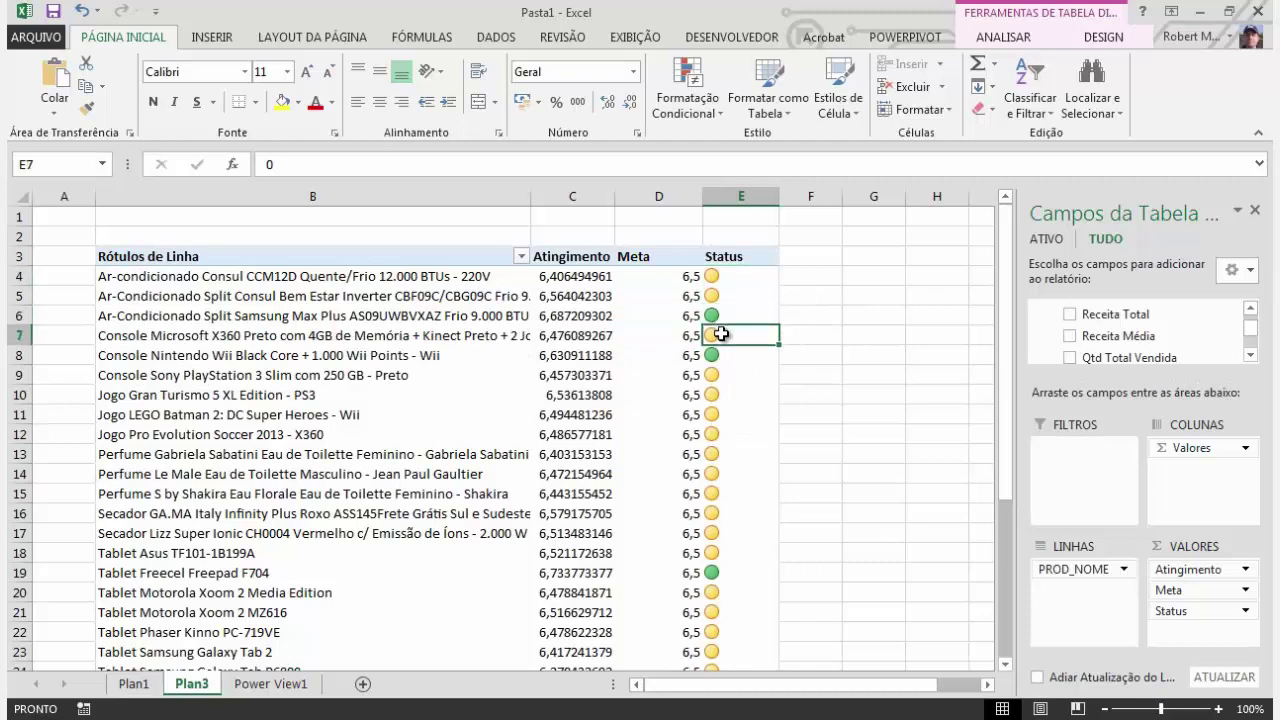
# - From the Power View1 sheet, edit the Qtd Média Vendida KPI to use the red cross, exclamation mark and green check icon style
pyautogui.click(290, 684)
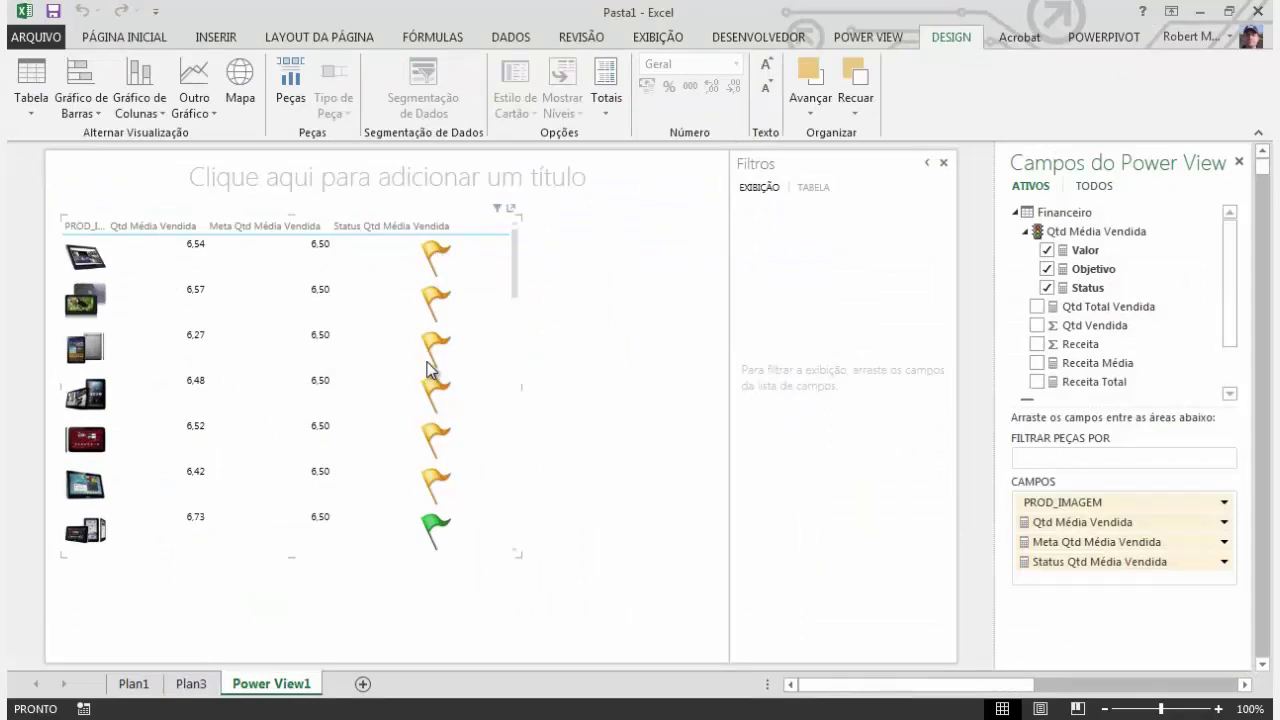
pyautogui.click(1092, 40)
pyautogui.click(200, 90)
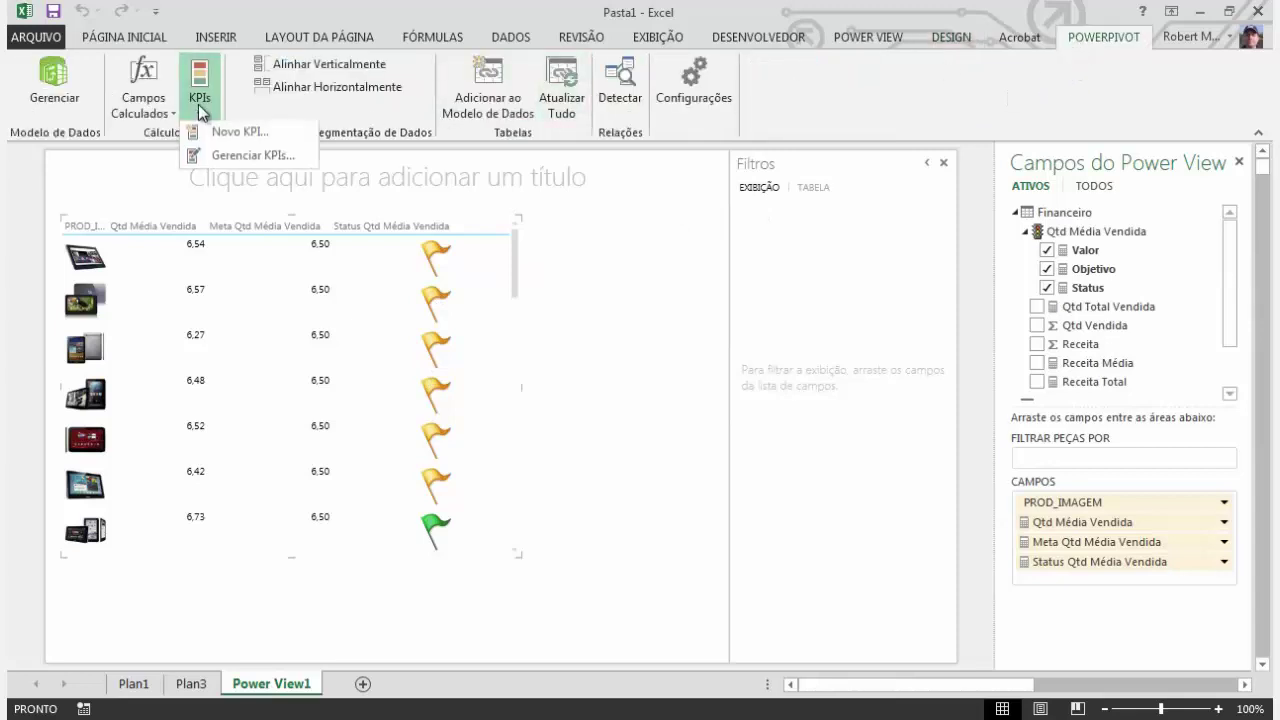
pyautogui.click(206, 153)
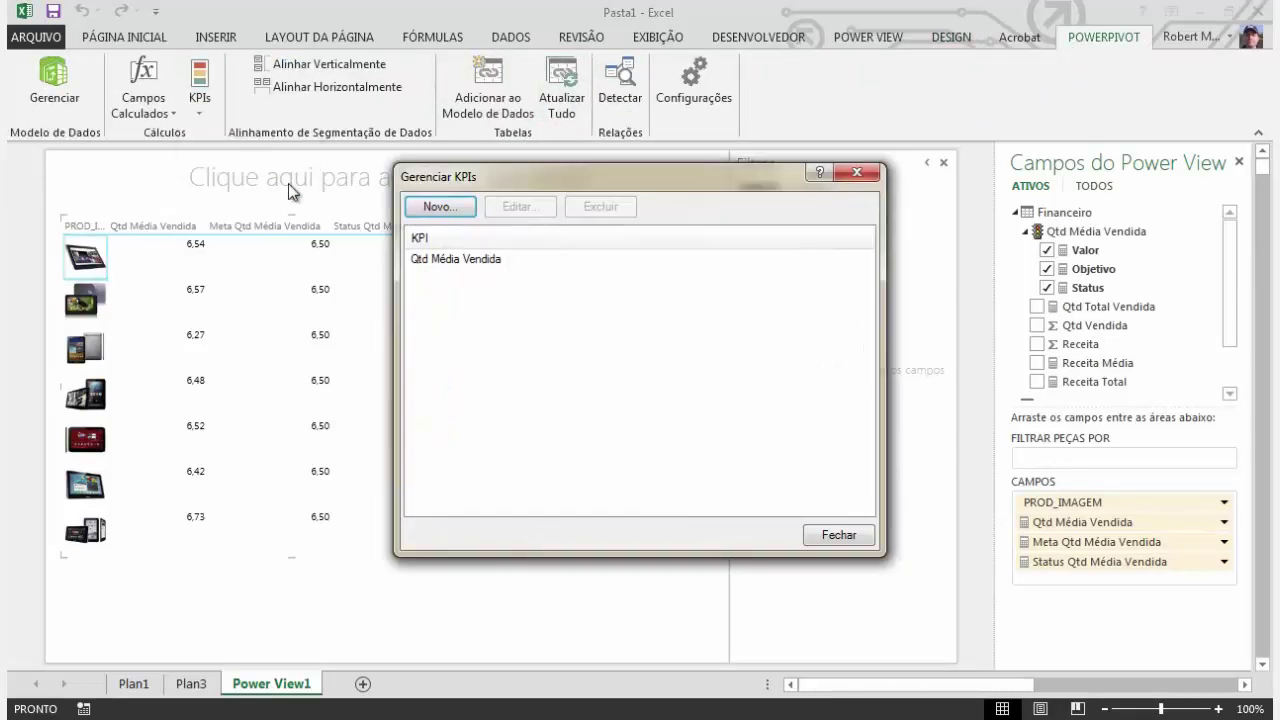
pyautogui.click(463, 264)
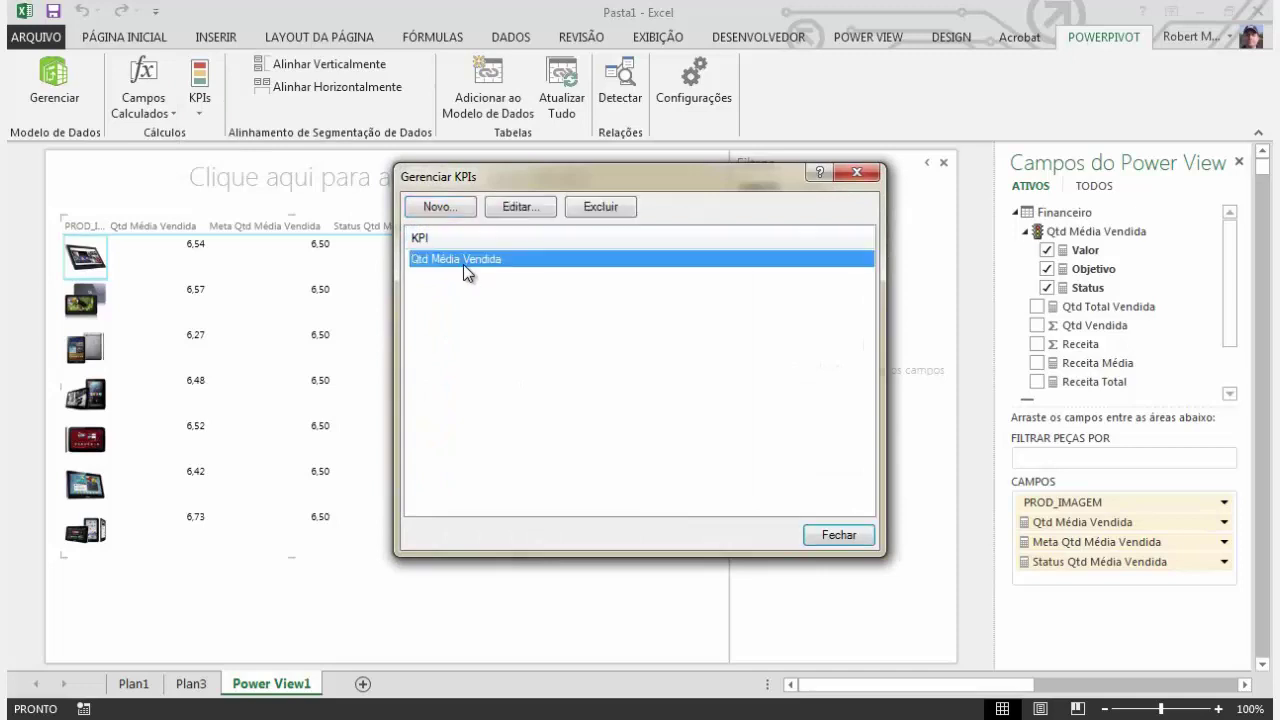
pyautogui.click(518, 210)
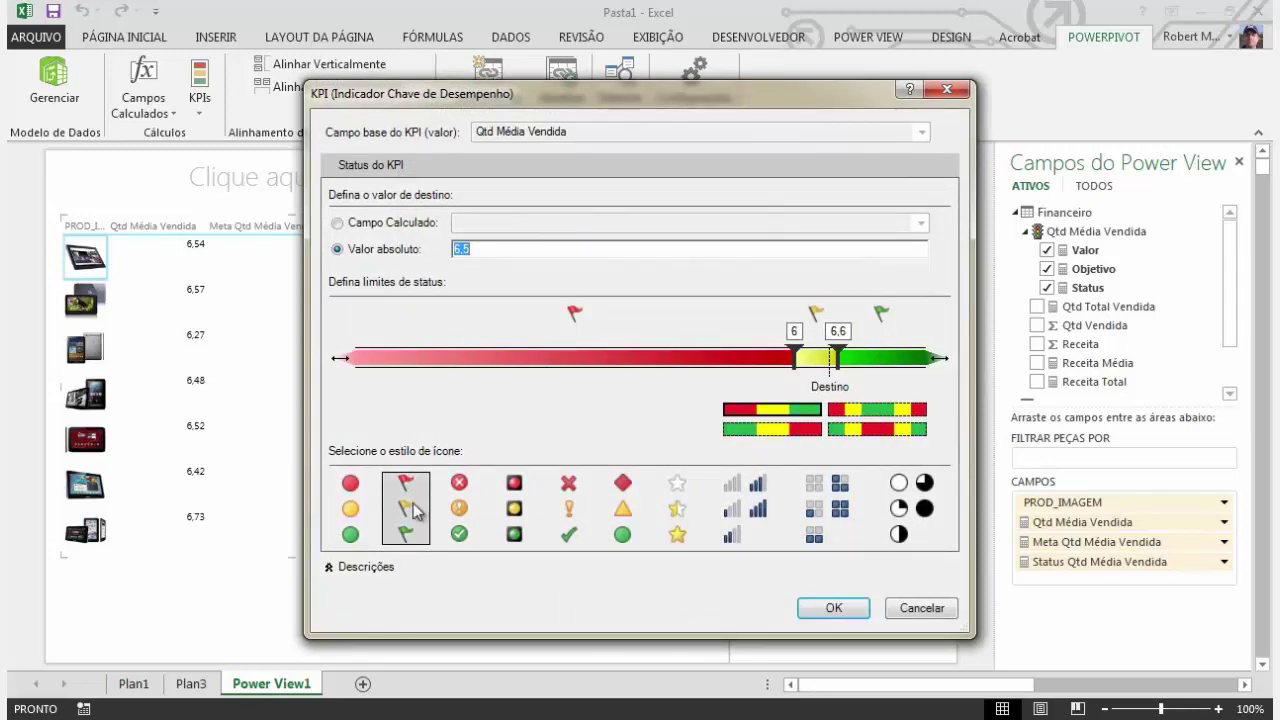
pyautogui.click(588, 522)
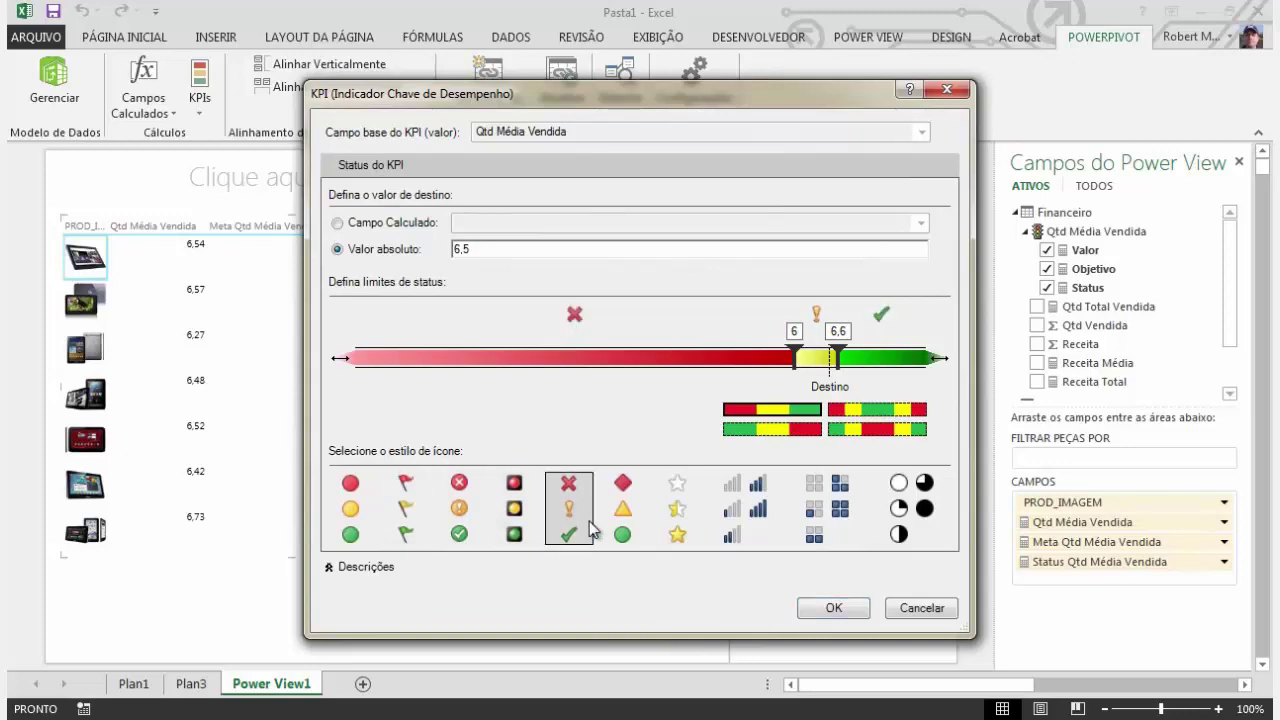
pyautogui.click(826, 609)
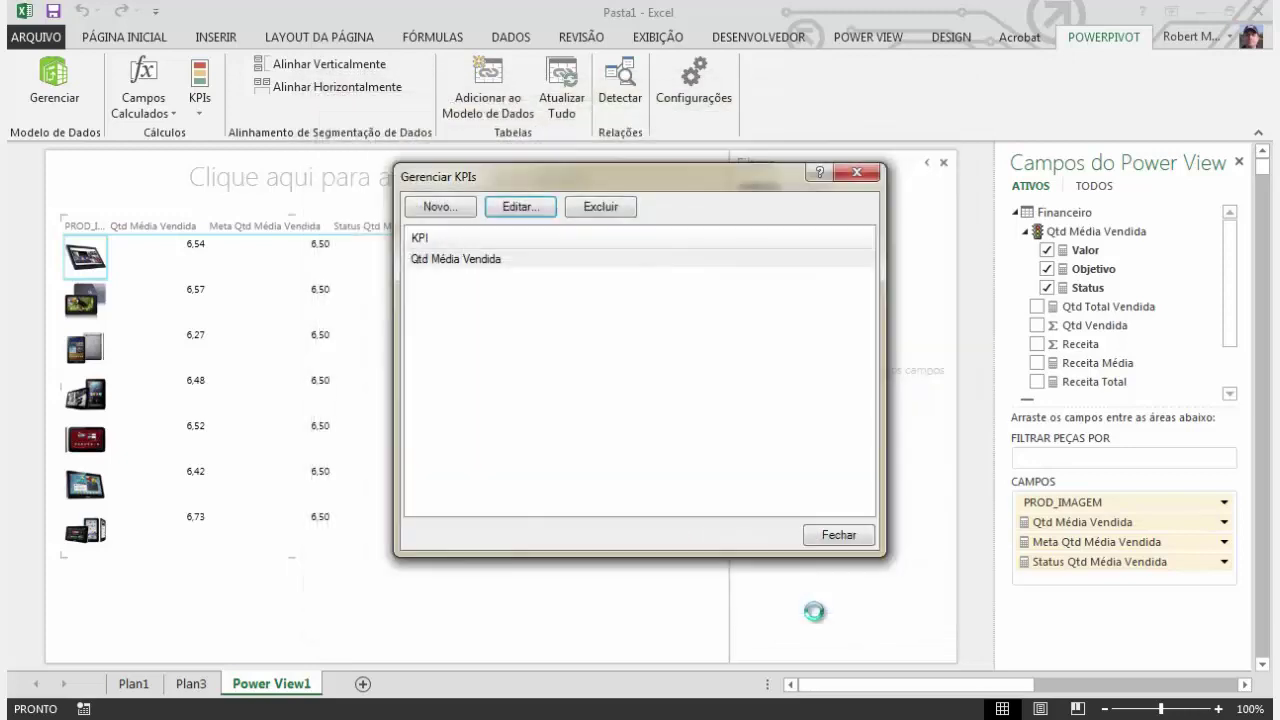
pyautogui.click(840, 532)
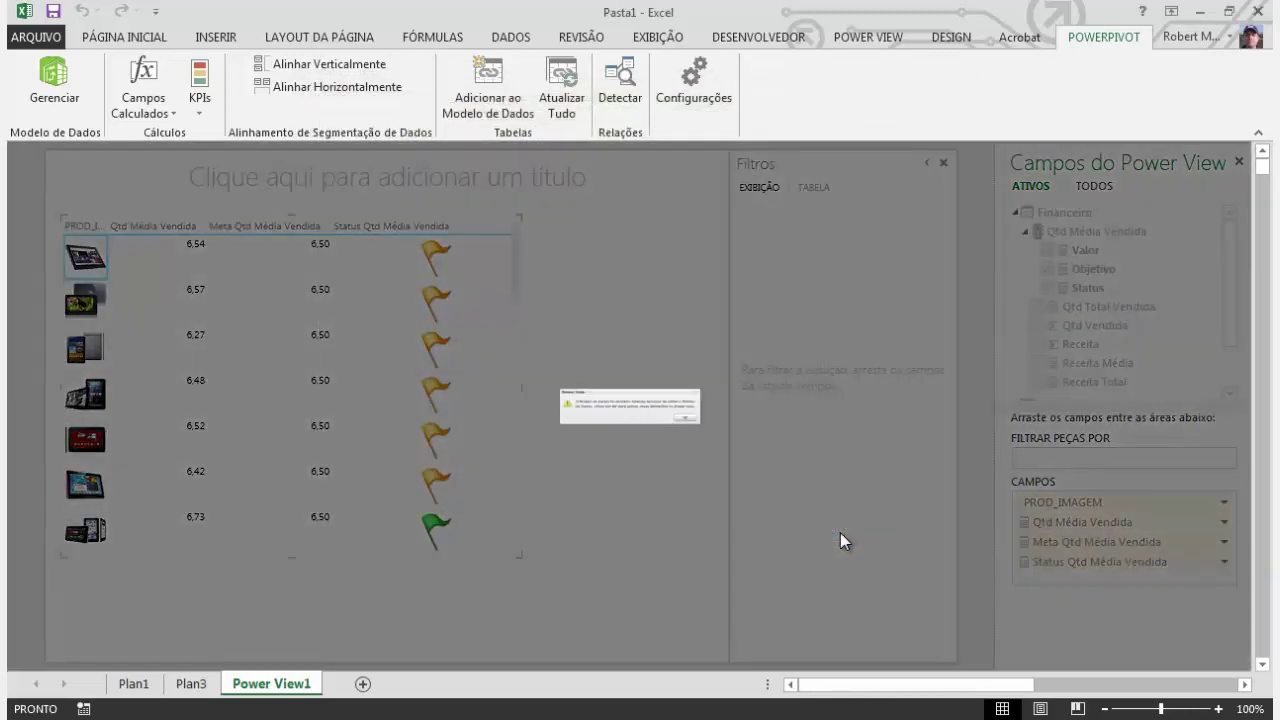
# - Acknowledge the data model change message and review the Status Qtd Média Vendida icons down the Power View table
pyautogui.click(794, 443)
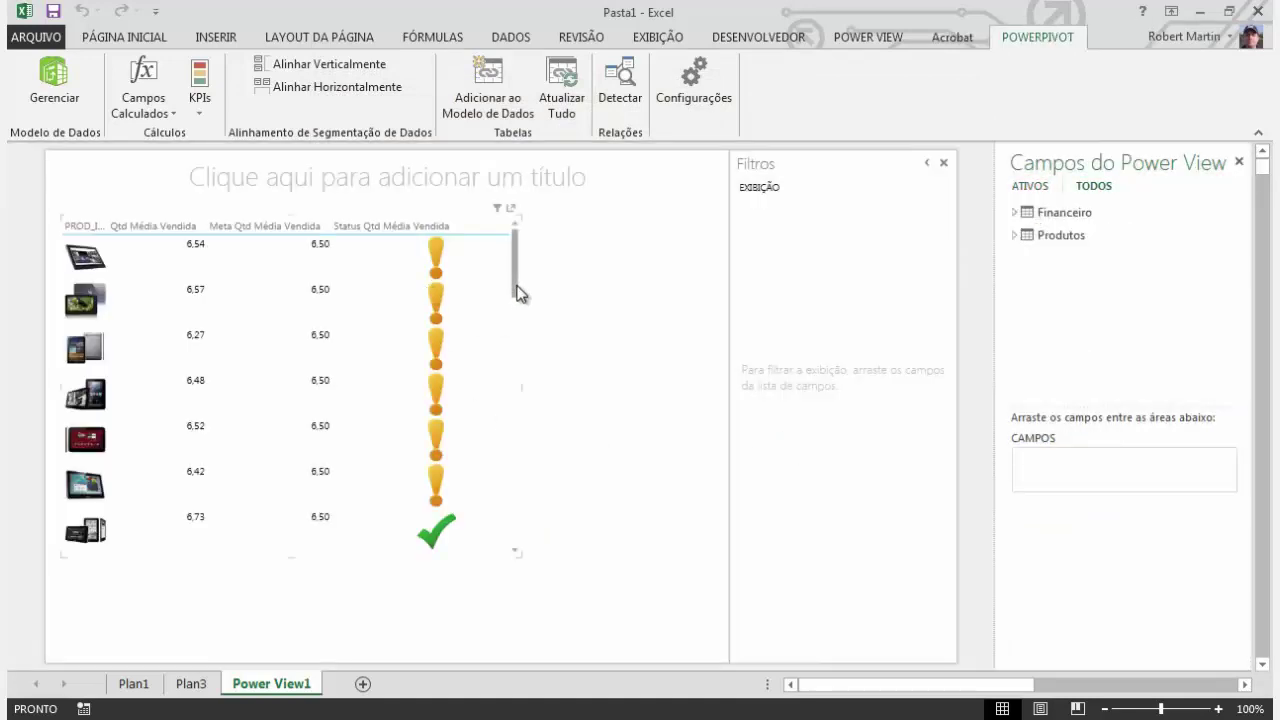
pyautogui.moveTo(518, 293); pyautogui.dragTo(520, 400)
# - Refresh the PivotTable on the Plan3 sheet, examine its Status icons, and return to the Power View1 sheet
pyautogui.click(191, 684)
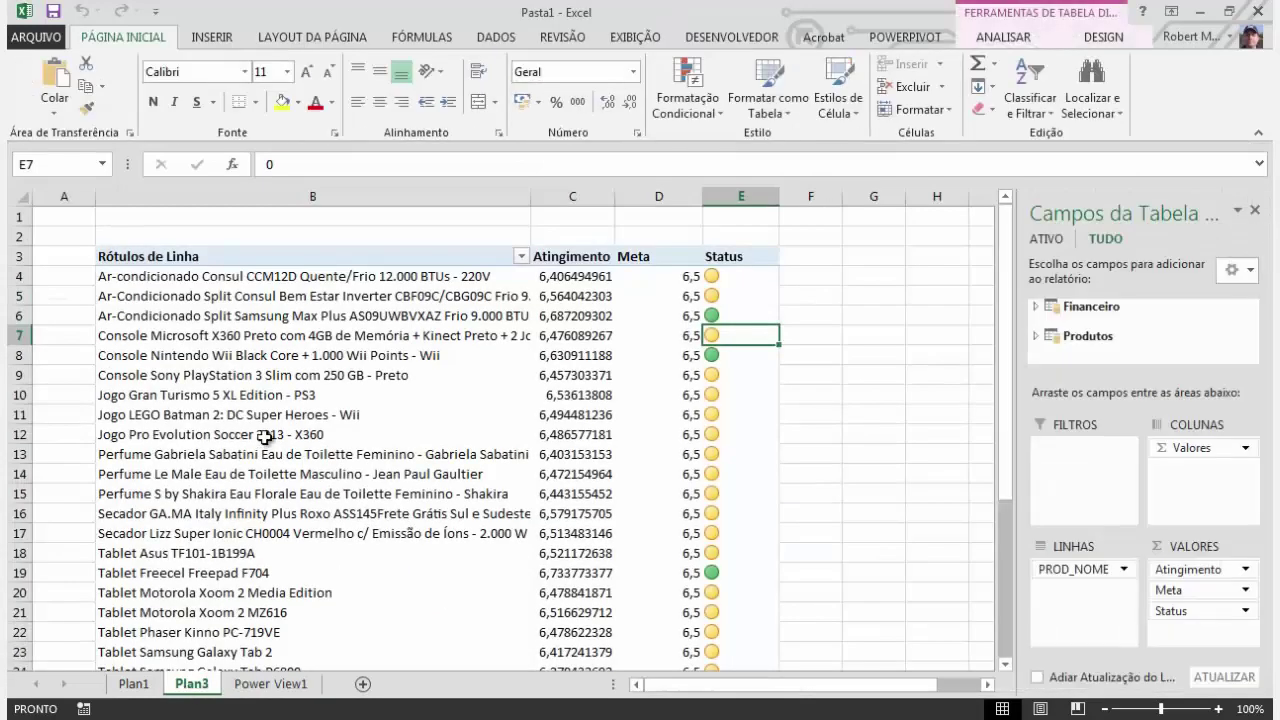
pyautogui.rightClick(264, 437)
pyautogui.click(358, 283)
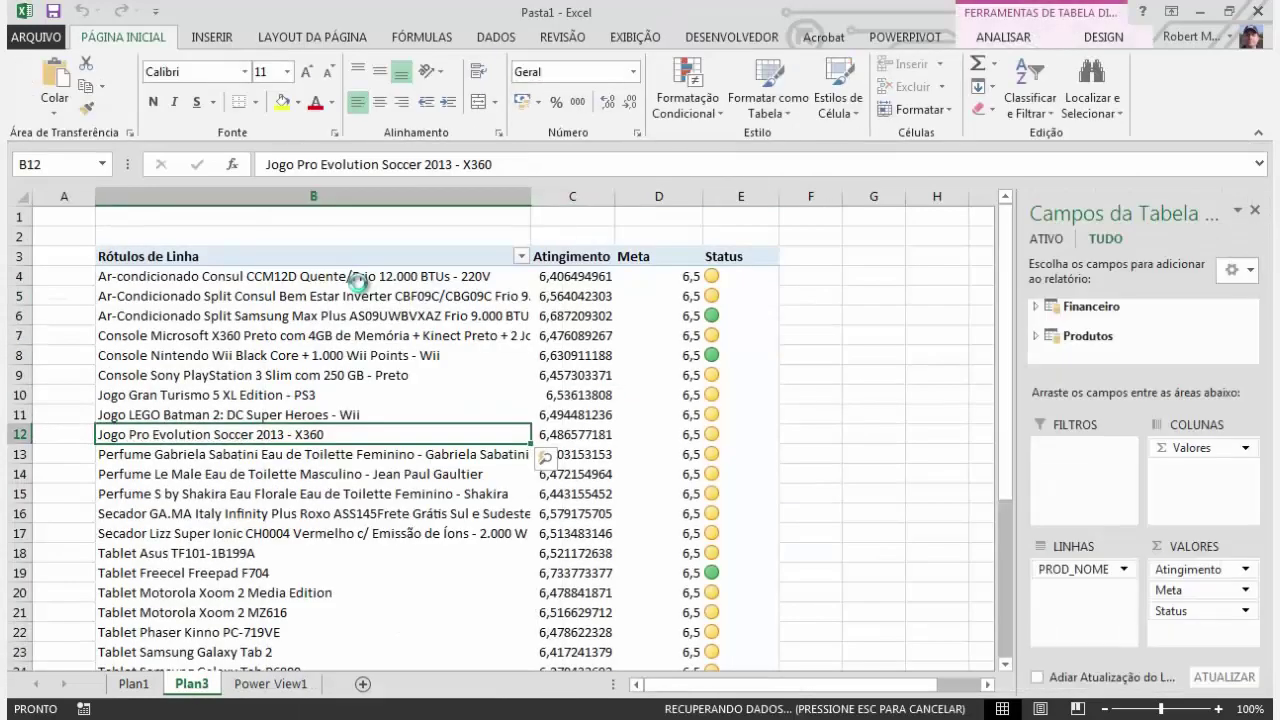
pyautogui.click(723, 277)
pyautogui.click(724, 407)
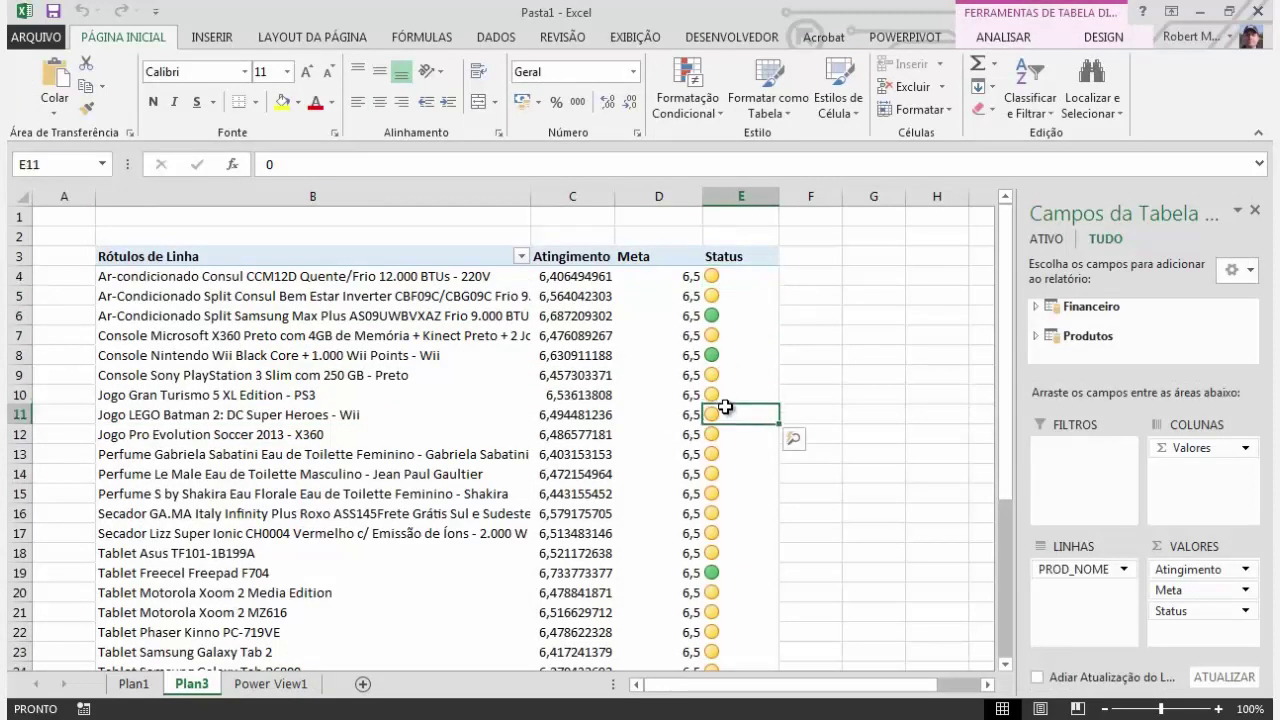
pyautogui.moveTo(724, 407)
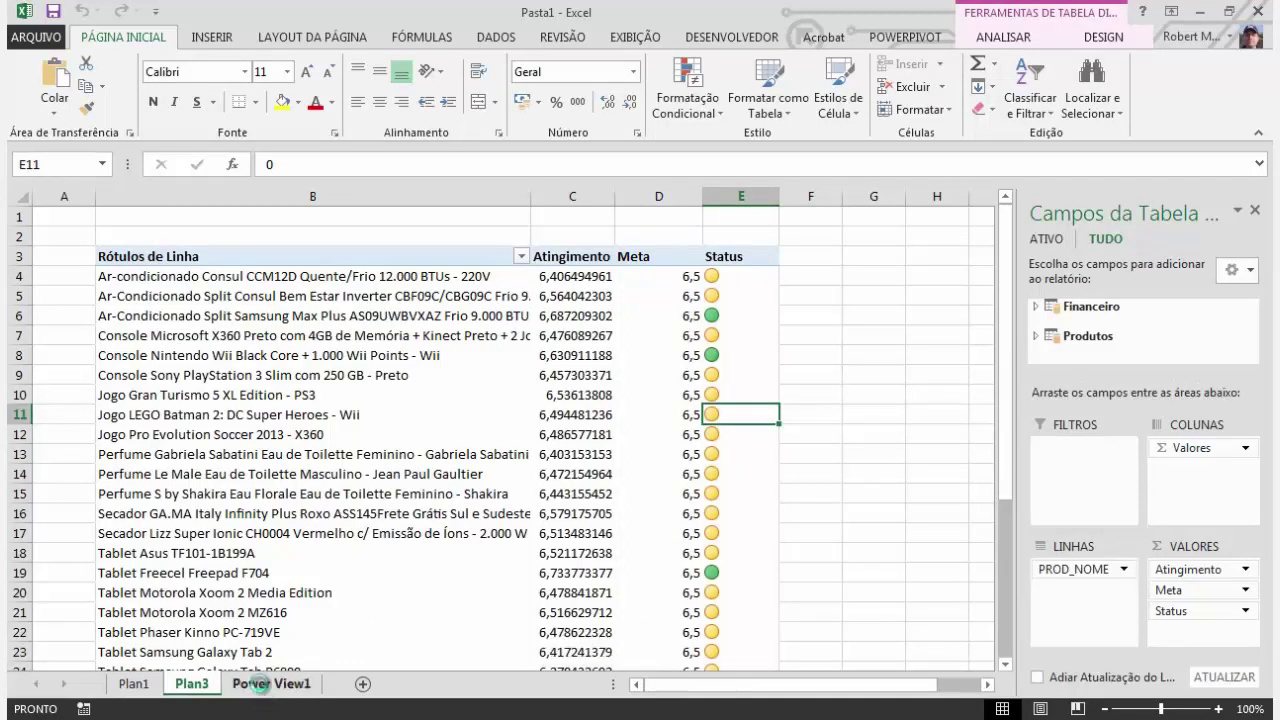
pyautogui.click(270, 684)
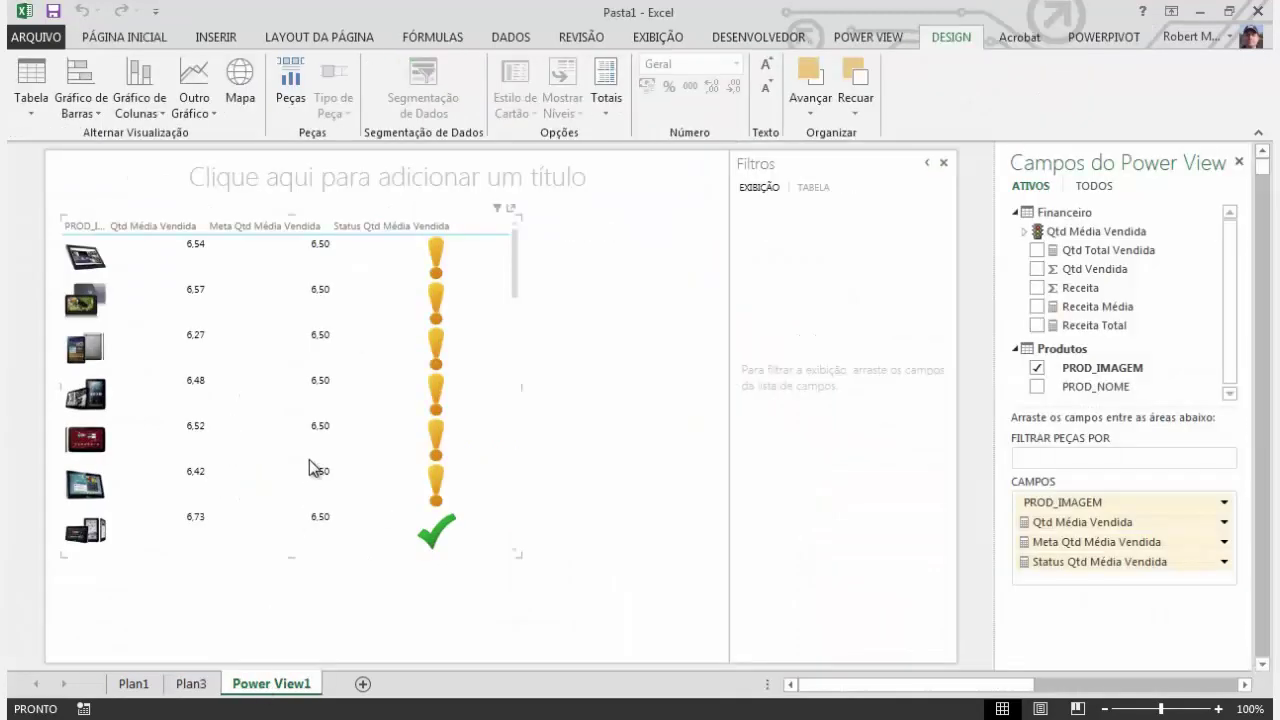